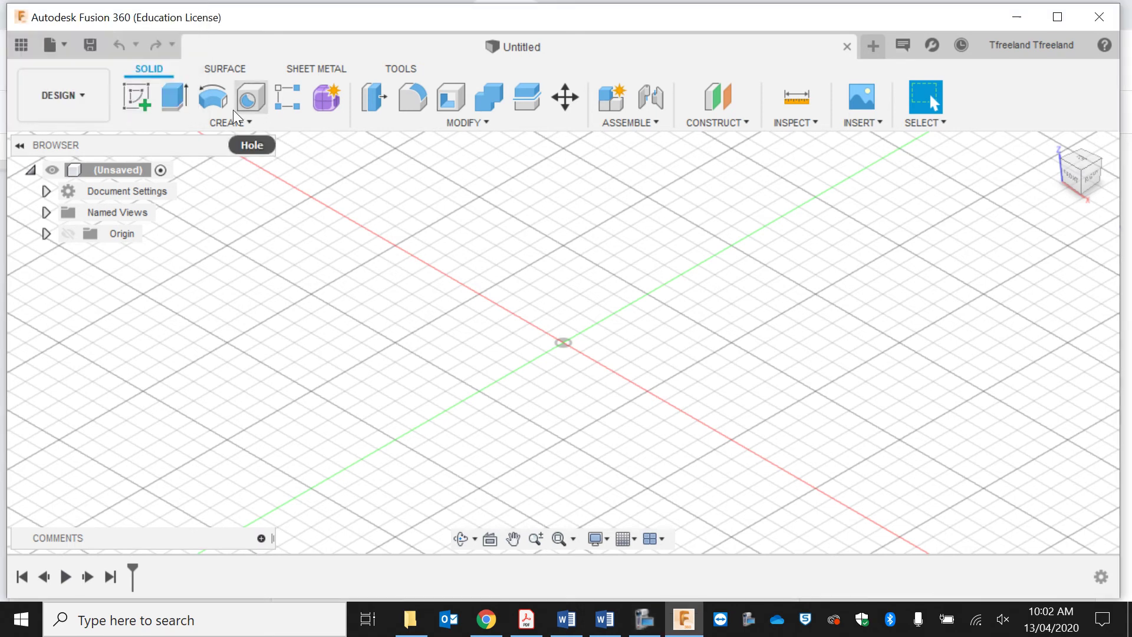
Sketch a 40 mm by 40 mm square on the horizontal plane, starting from the origin.
click(147, 100)
click(656, 349)
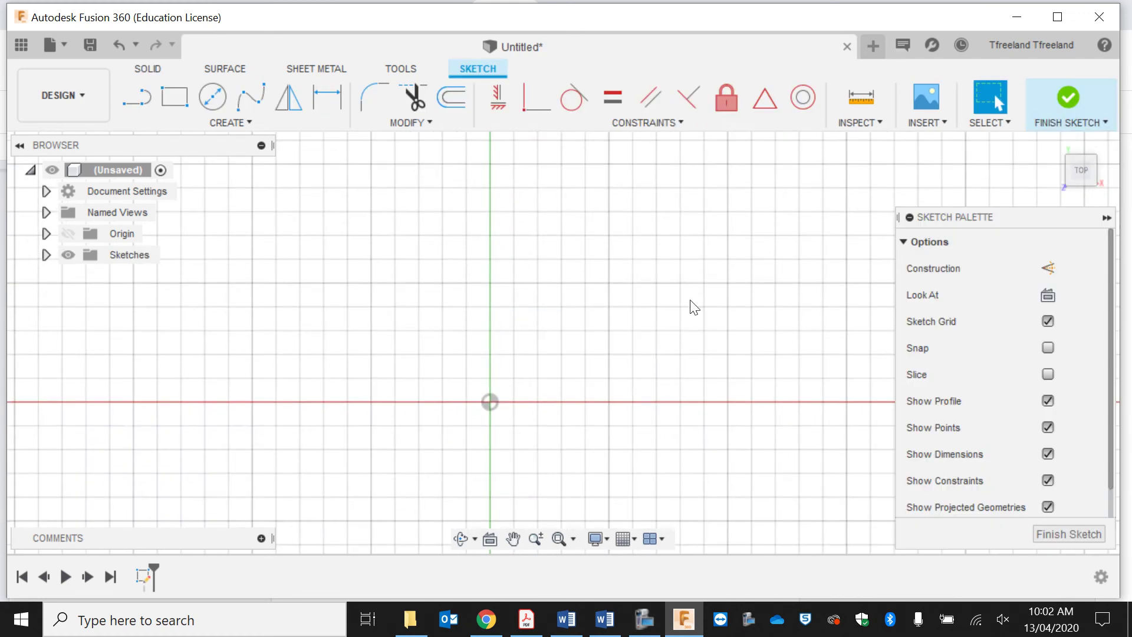
click(909, 218)
key(r)
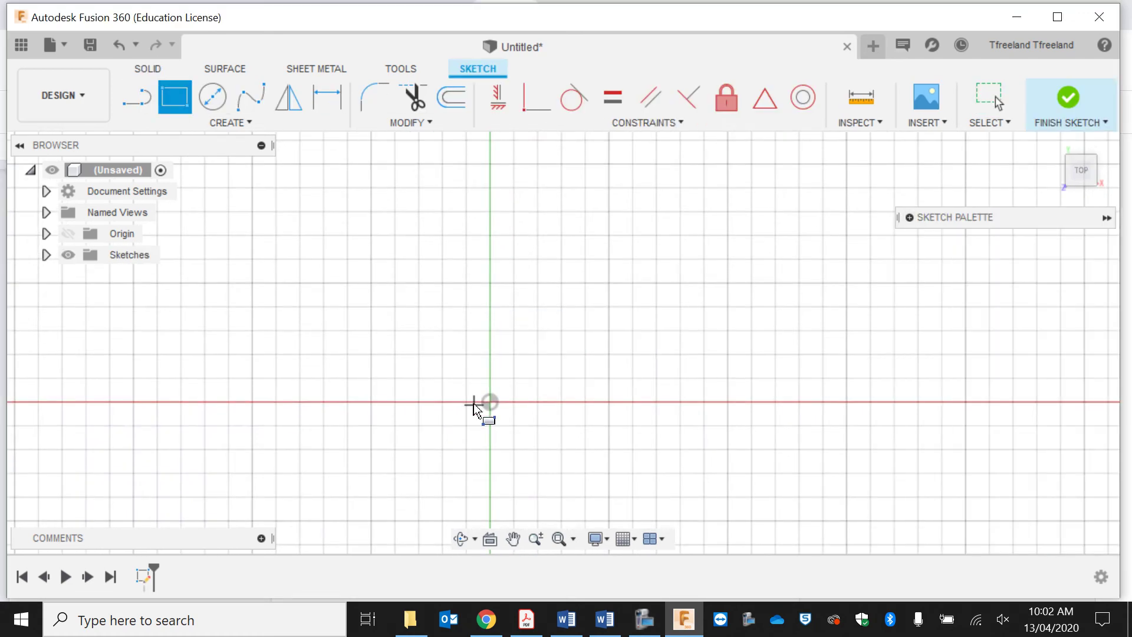
click(489, 405)
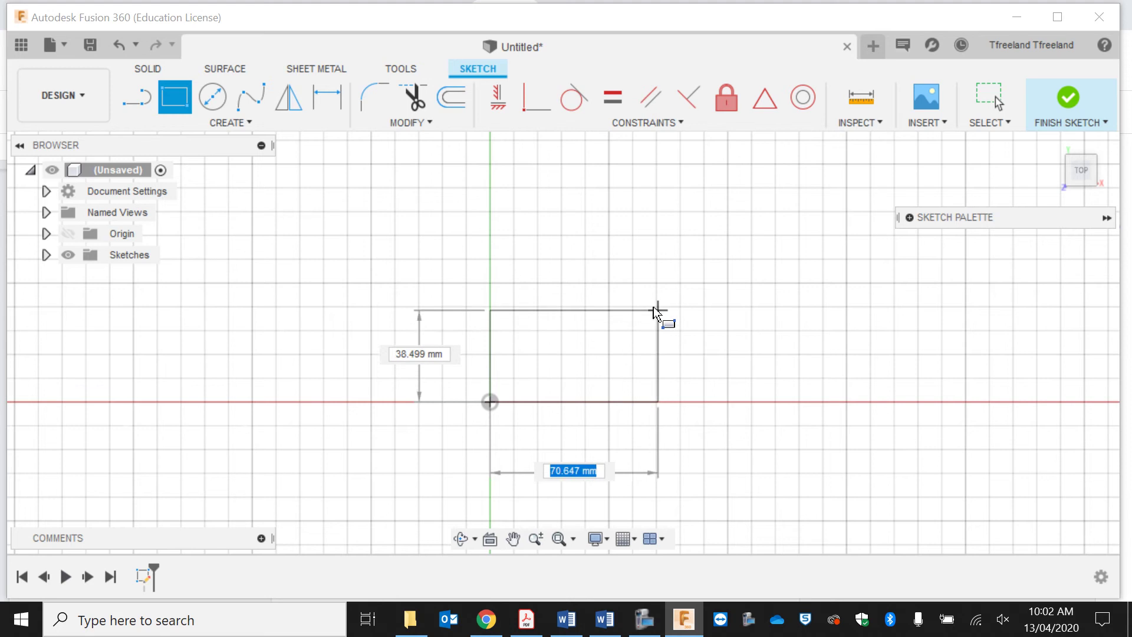
text(40)
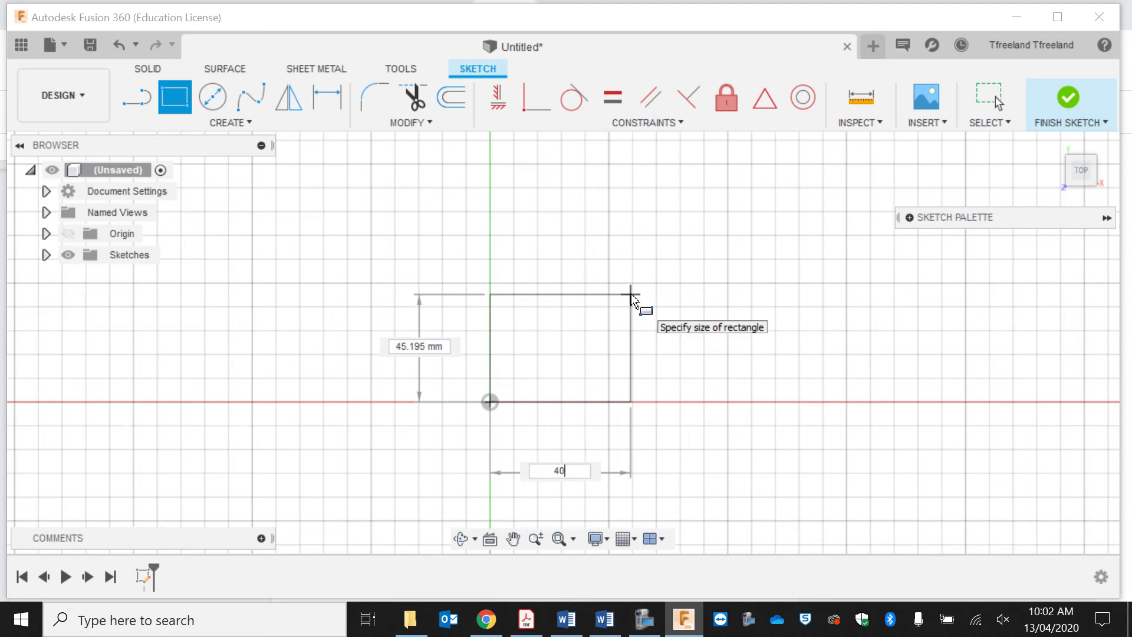
key(Tab)
text(40)
key(Tab)
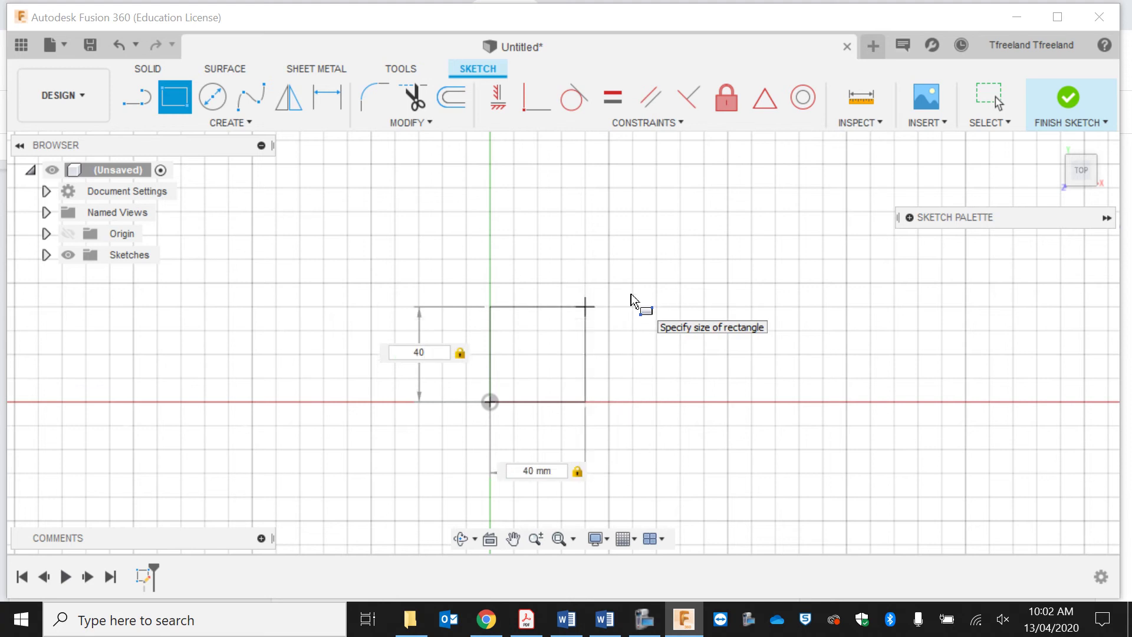
key(Return)
key(Escape)
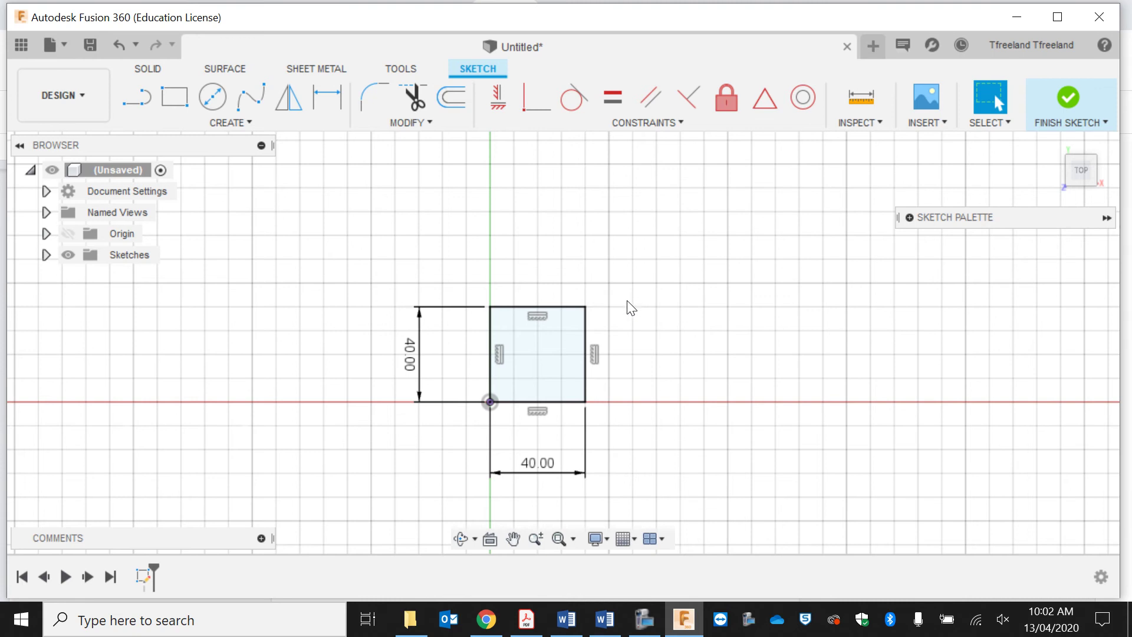
Finish the sketch and extrude the square profile 200 mm upward.
click(568, 349)
click(1078, 86)
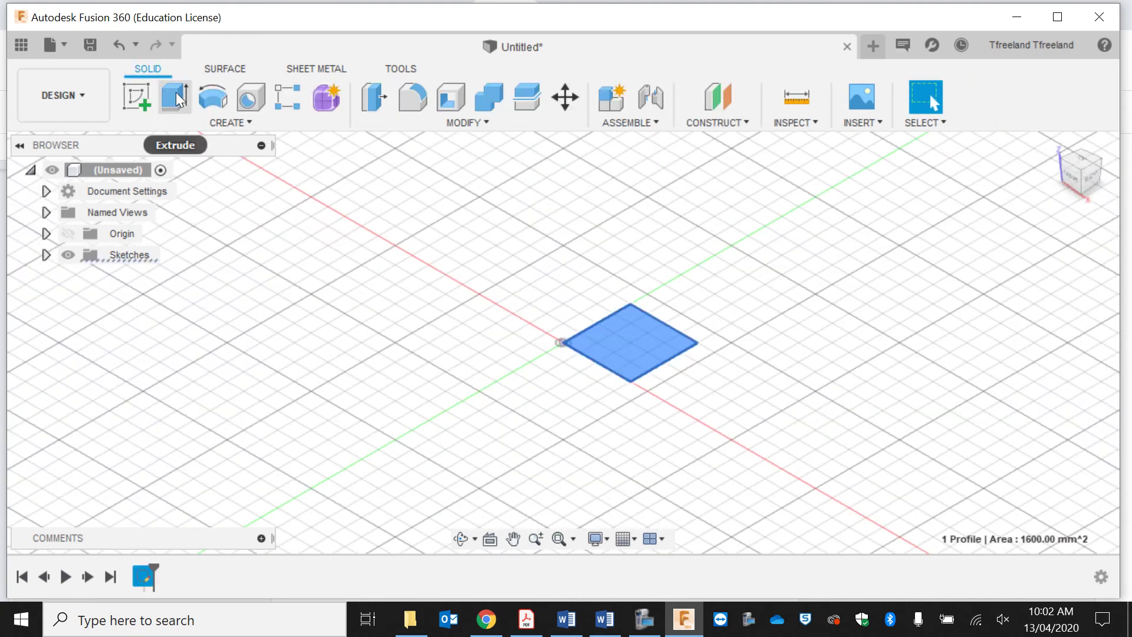
click(175, 94)
text(2)
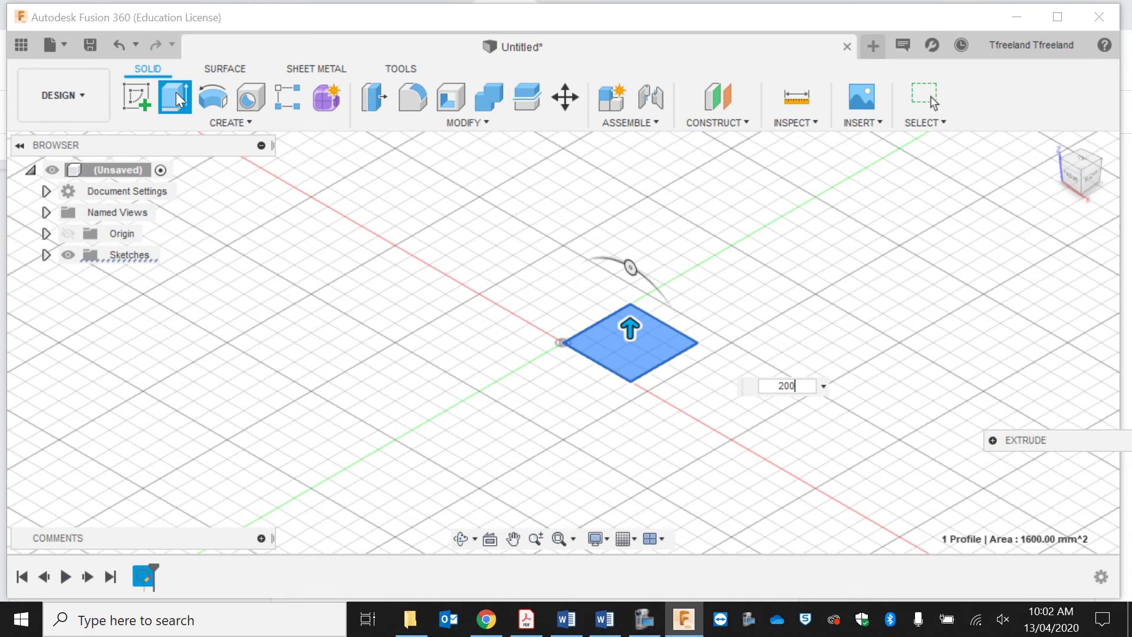
text(00)
key(Return)
scroll(389, 321, down, 5)
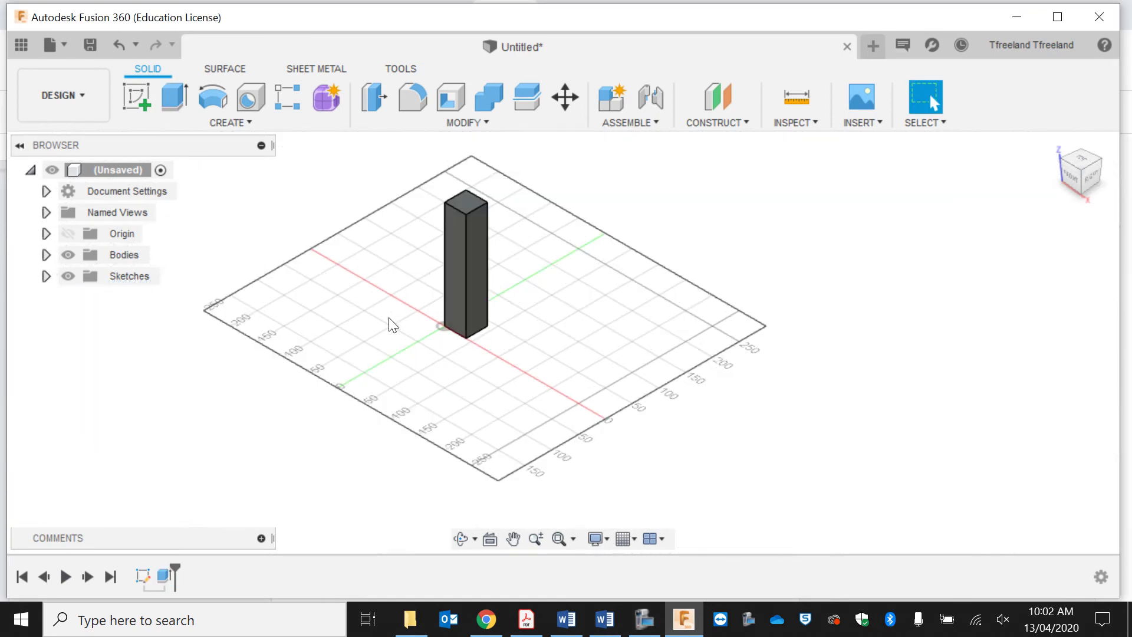
Start a sketch on the post's right face and draw a 5 mm construction line along its top edge from the upper-left corner.
scroll(430, 172, up, 5)
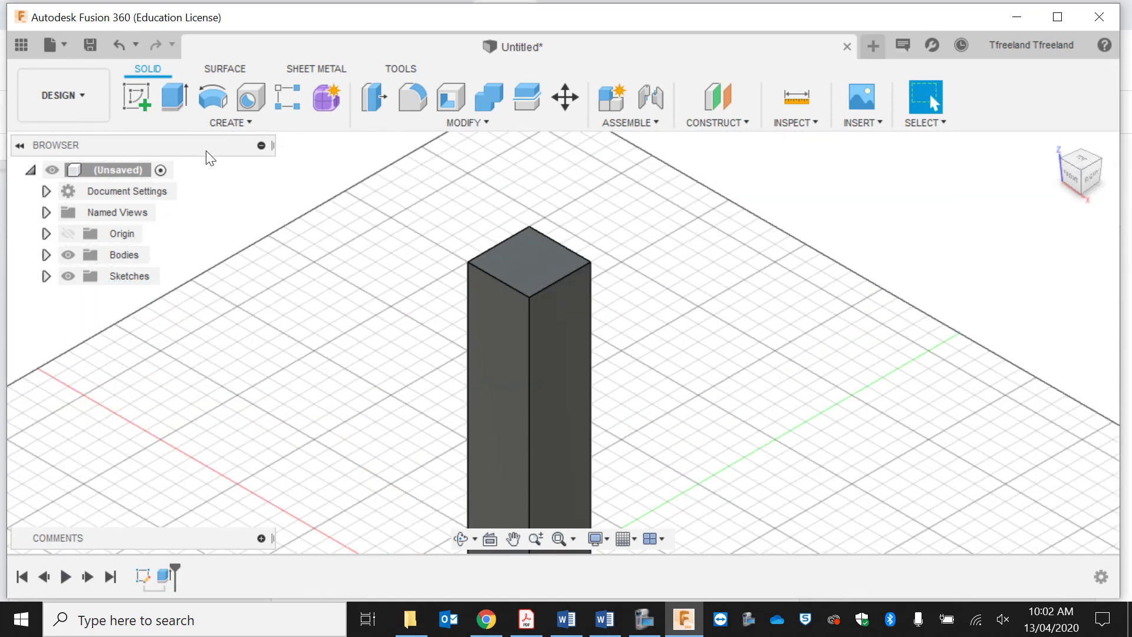
click(137, 96)
click(570, 327)
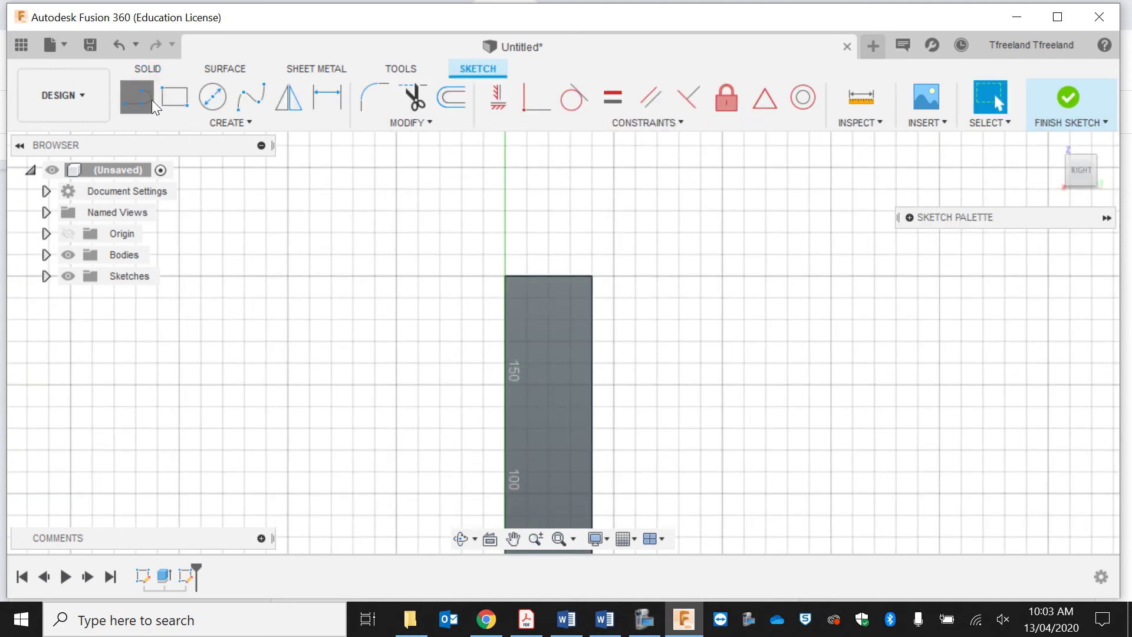
click(150, 104)
click(911, 217)
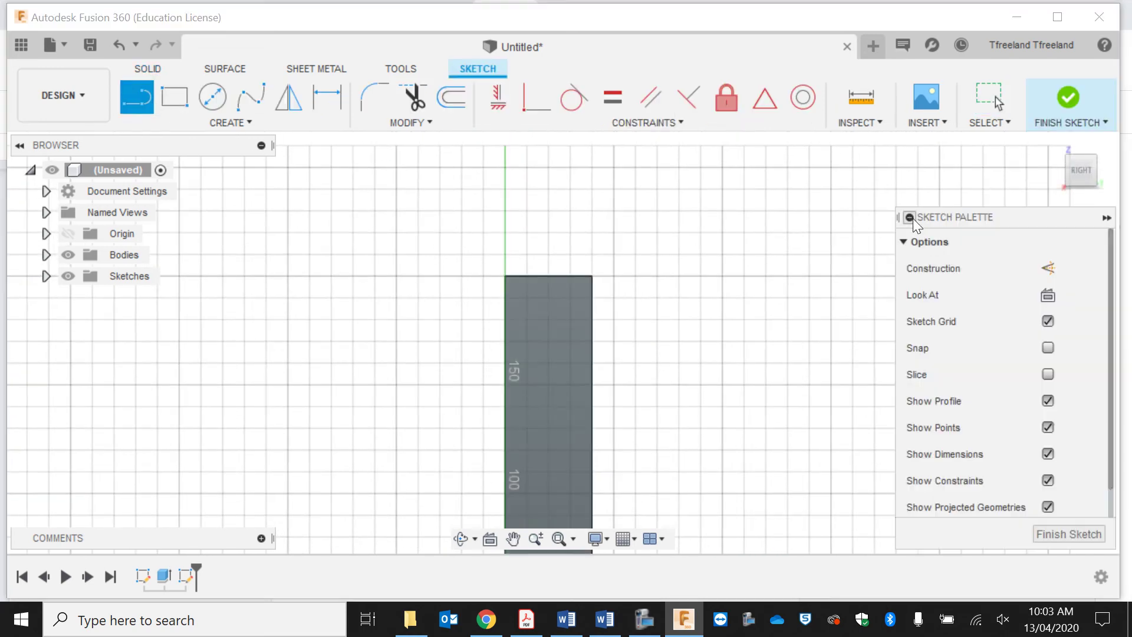
click(1047, 269)
scroll(566, 286, up, 3)
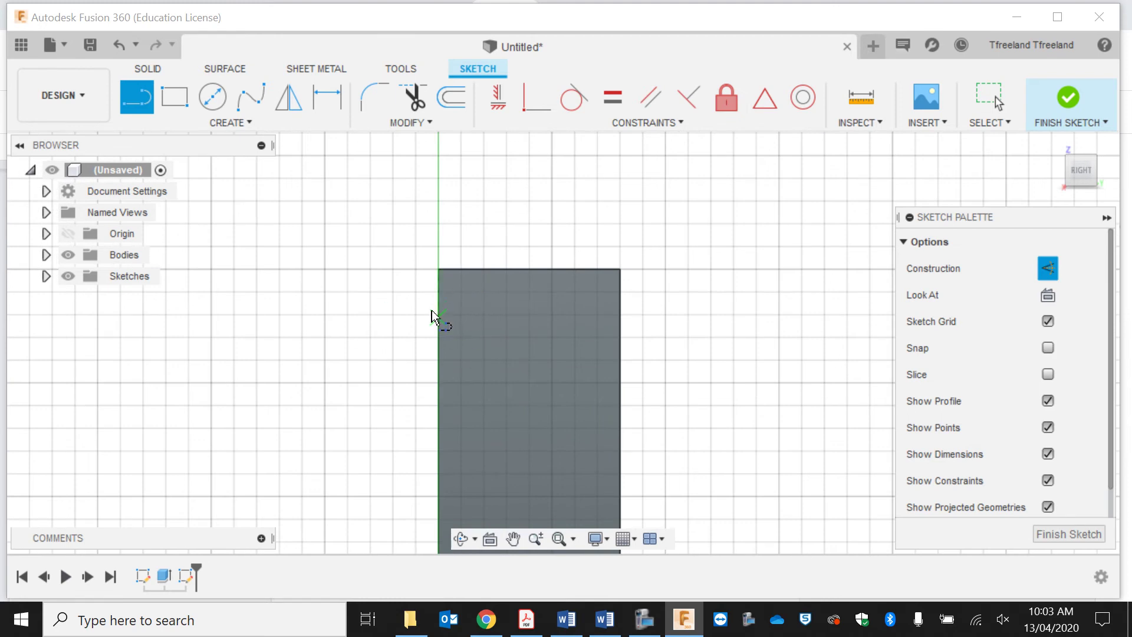
click(439, 270)
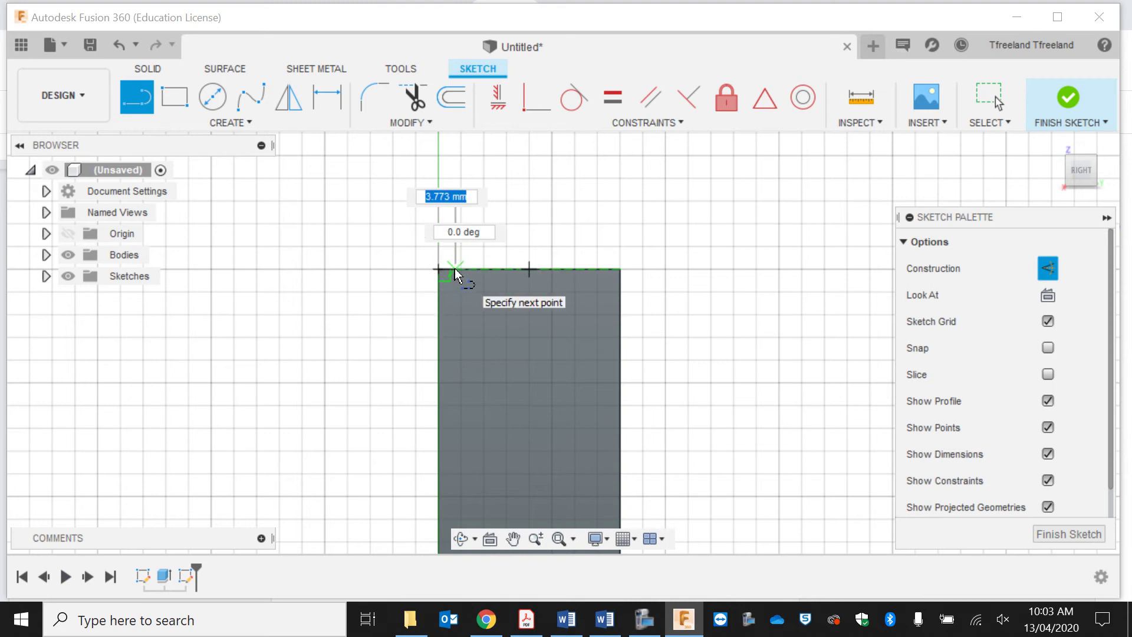
text(5)
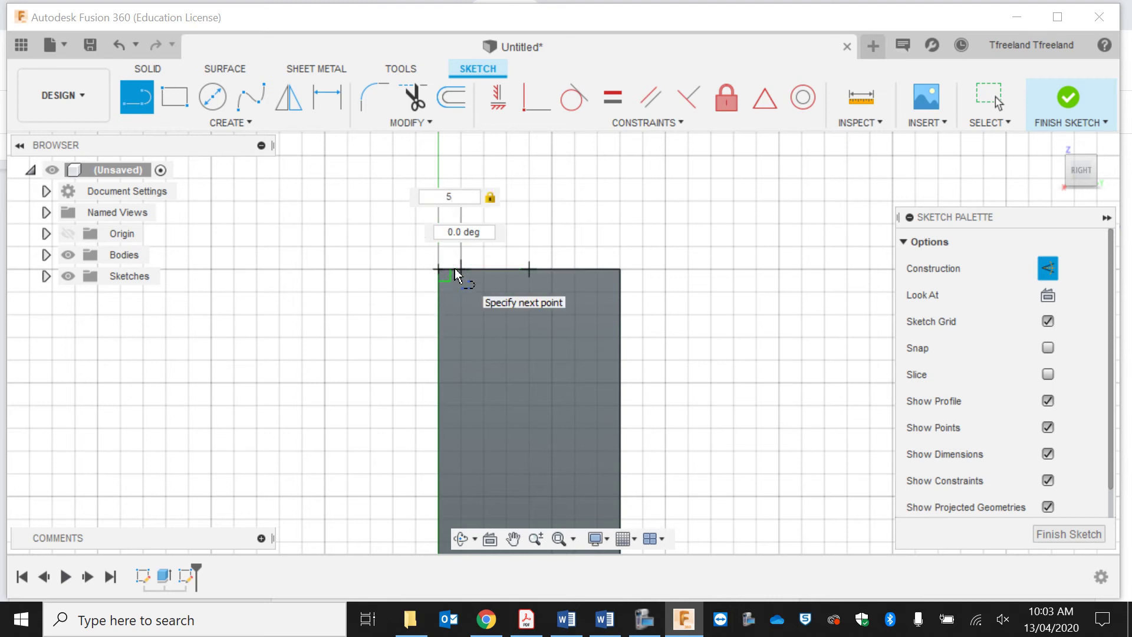
key(Return)
key(Escape)
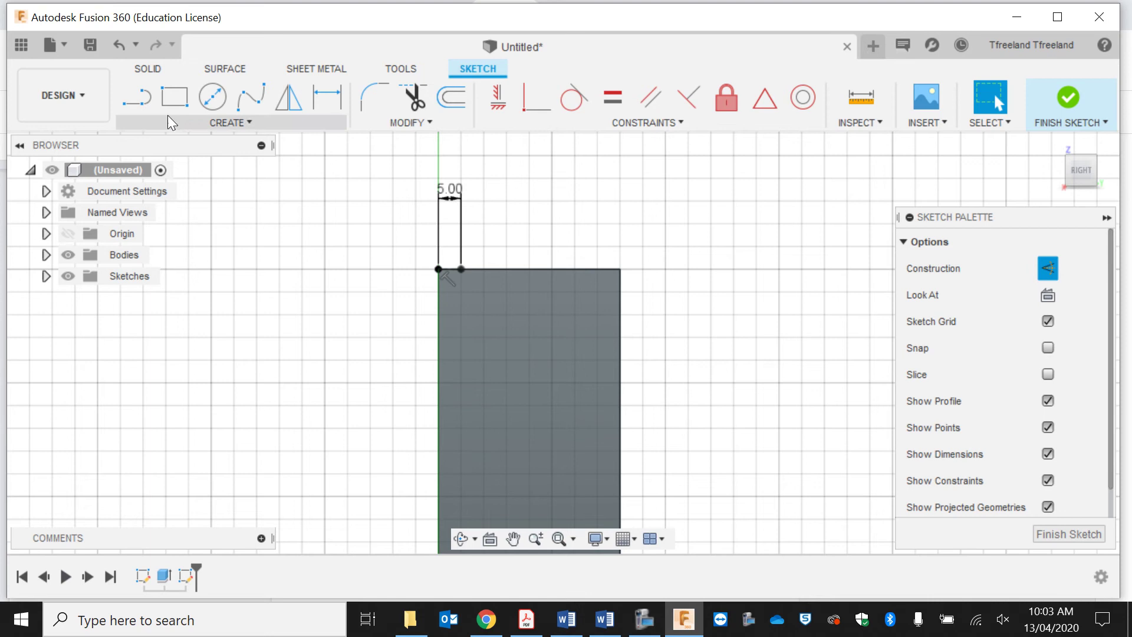
Draw a 20 mm construction line straight down from the inner end of the 5 mm line.
click(150, 106)
click(462, 270)
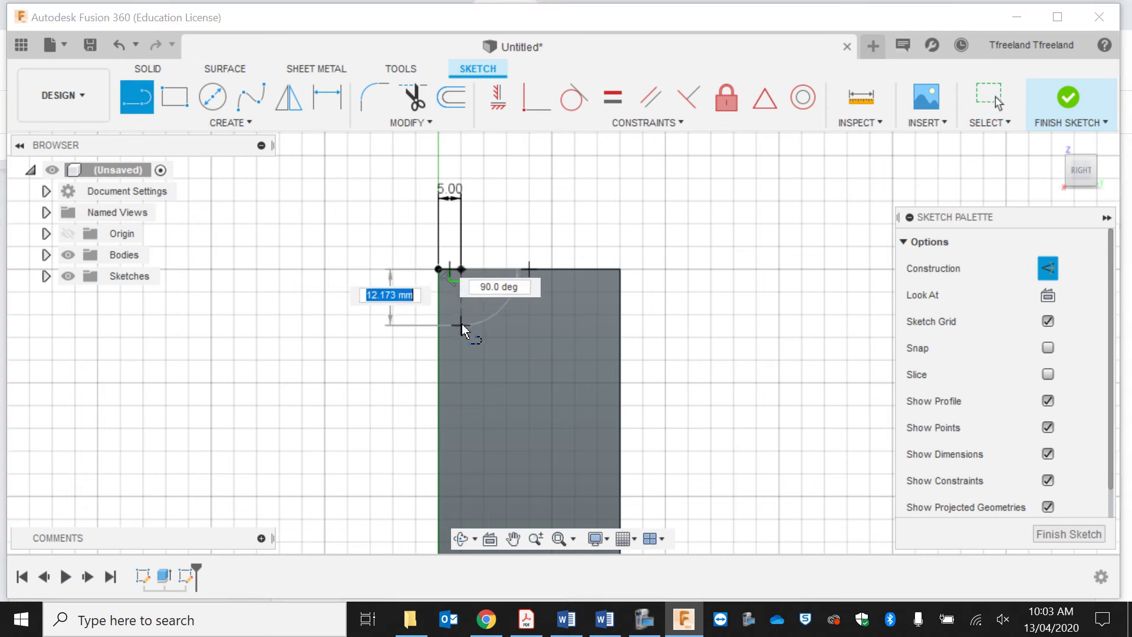
text(20)
key(Tab)
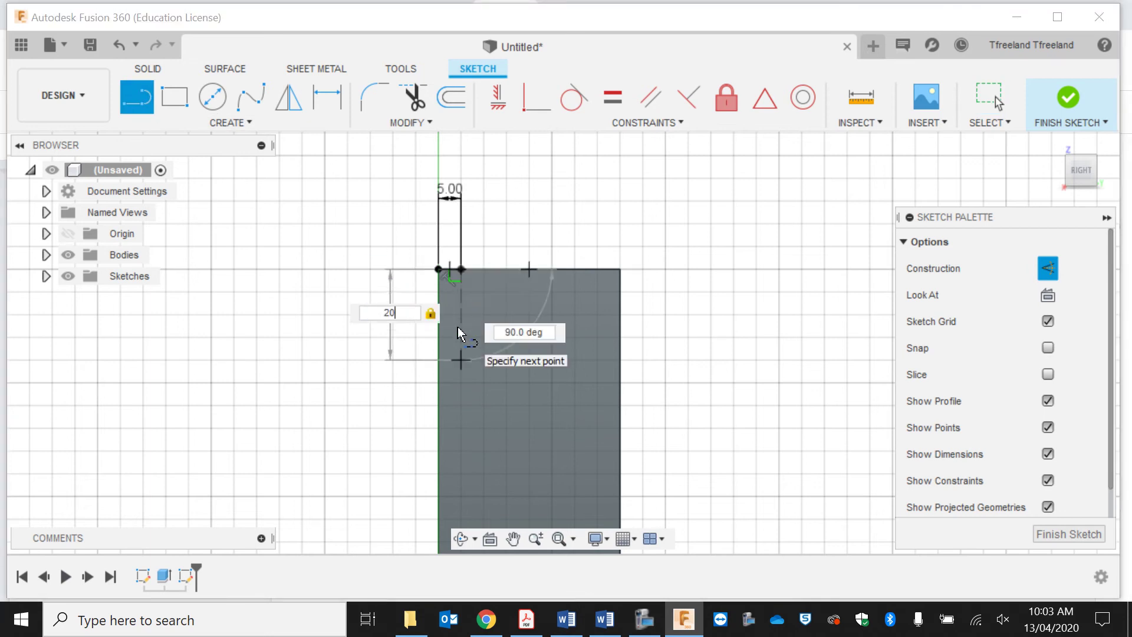
key(Return)
key(Escape)
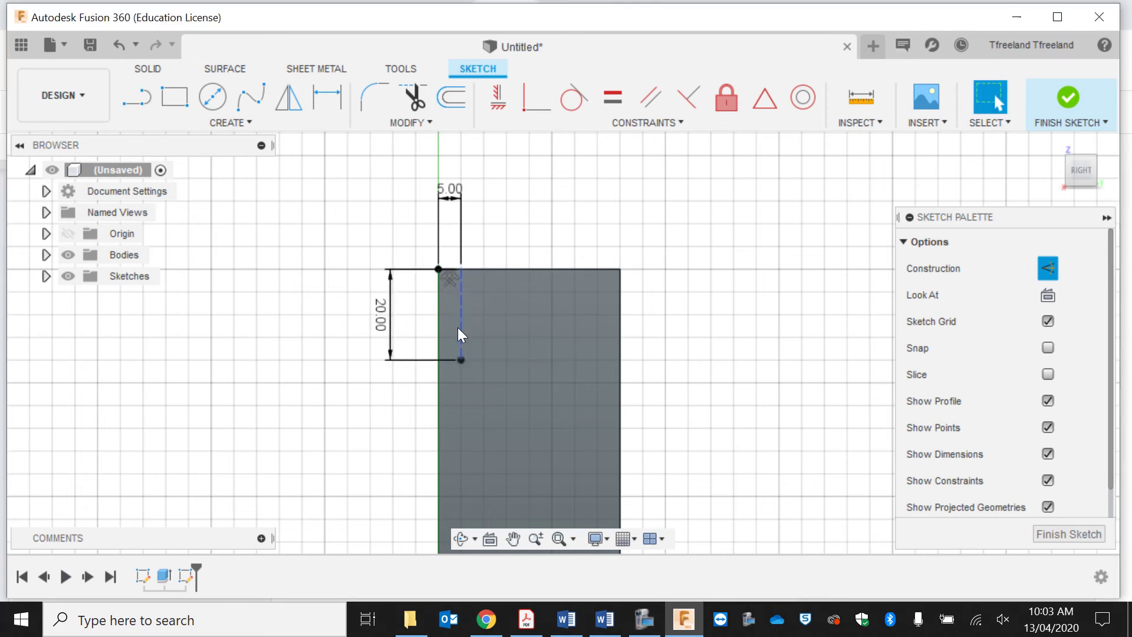
With construction mode off, draw a 140 mm line down the face's left edge from its upper-left corner.
click(174, 96)
click(1036, 337)
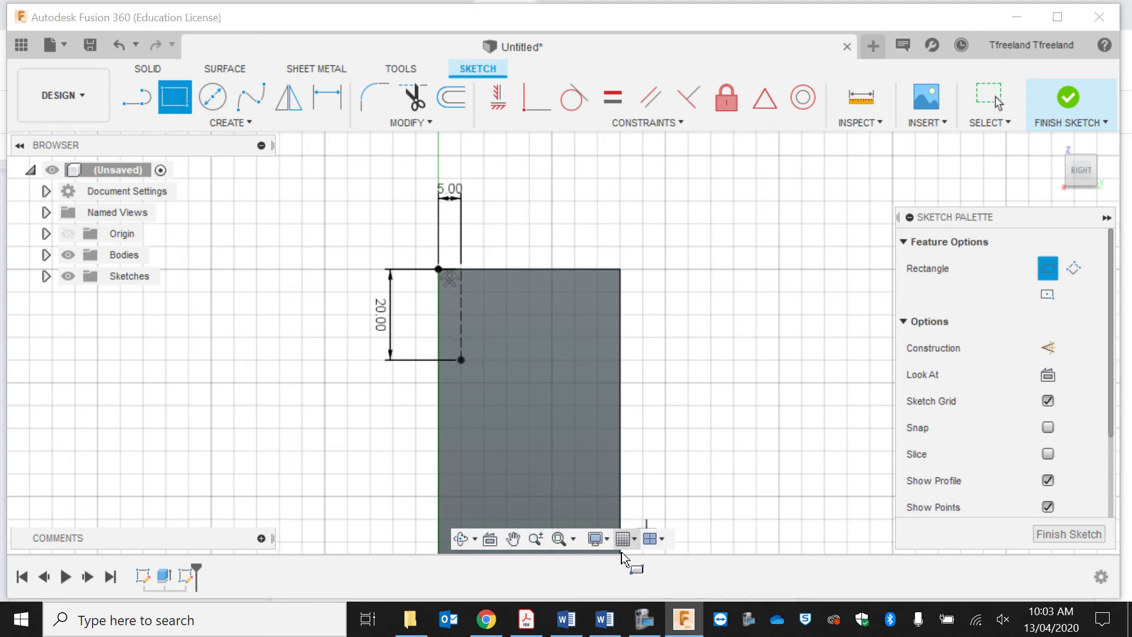
click(512, 539)
mouse_move(596, 457)
mouse_down()
mouse_move(634, 246)
mouse_move(574, 293)
mouse_move(580, 350)
mouse_up()
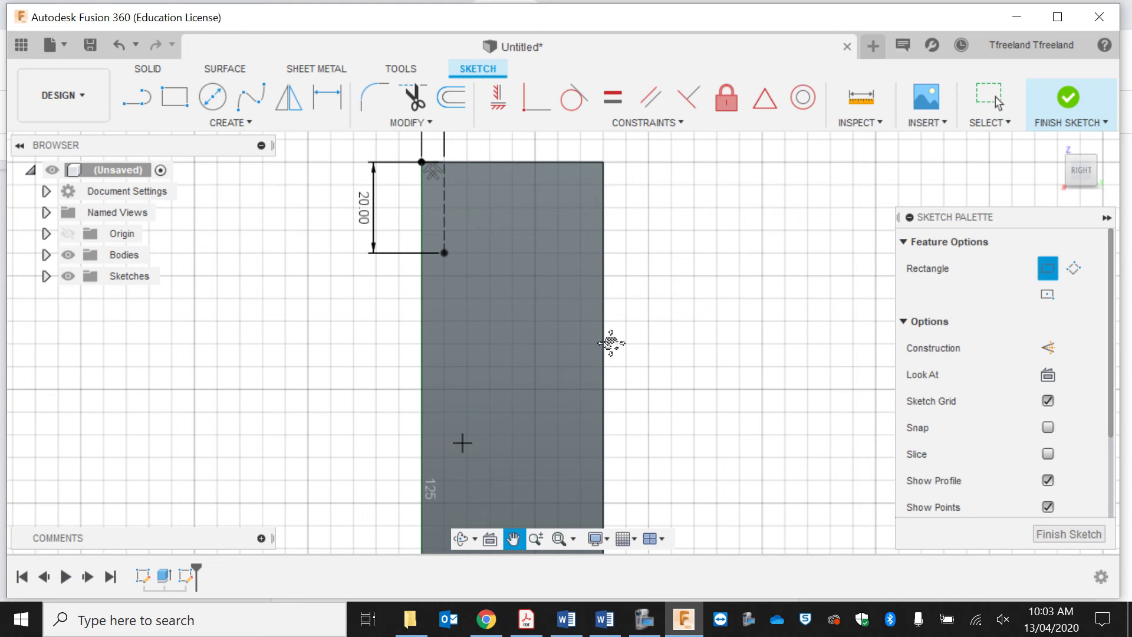
scroll(758, 366, down, 3)
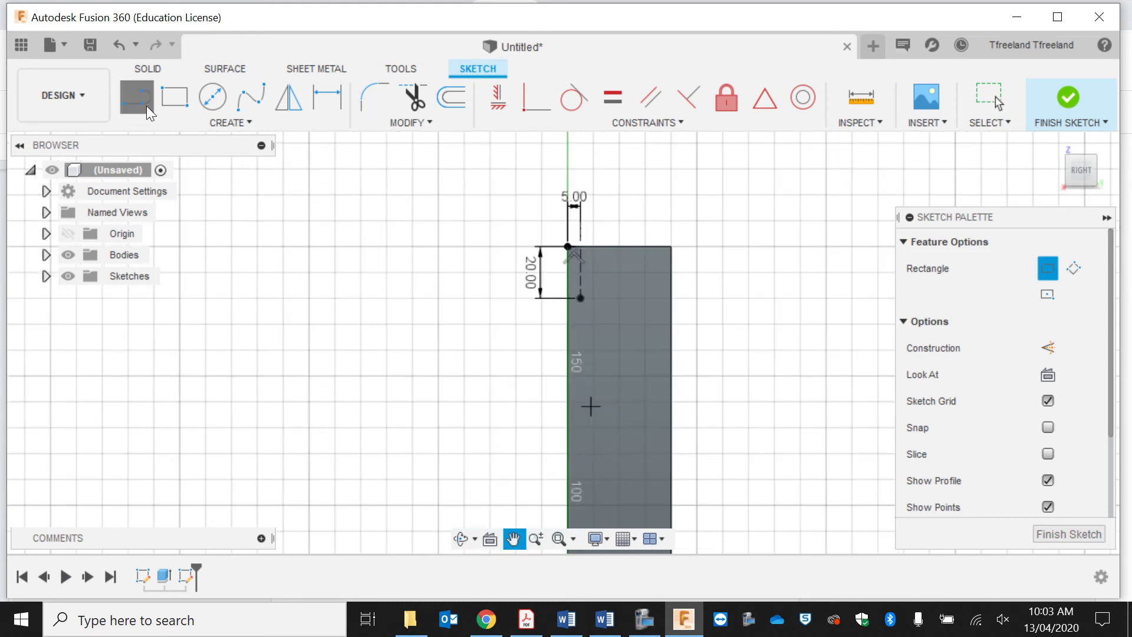
click(137, 98)
click(567, 247)
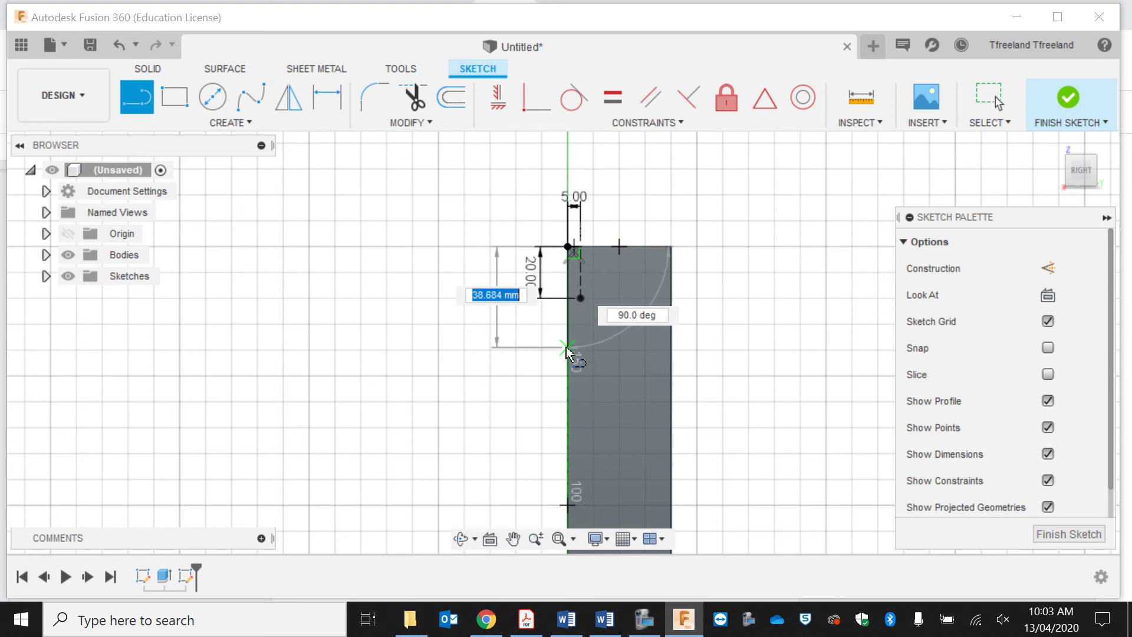
text(14)
key(Tab)
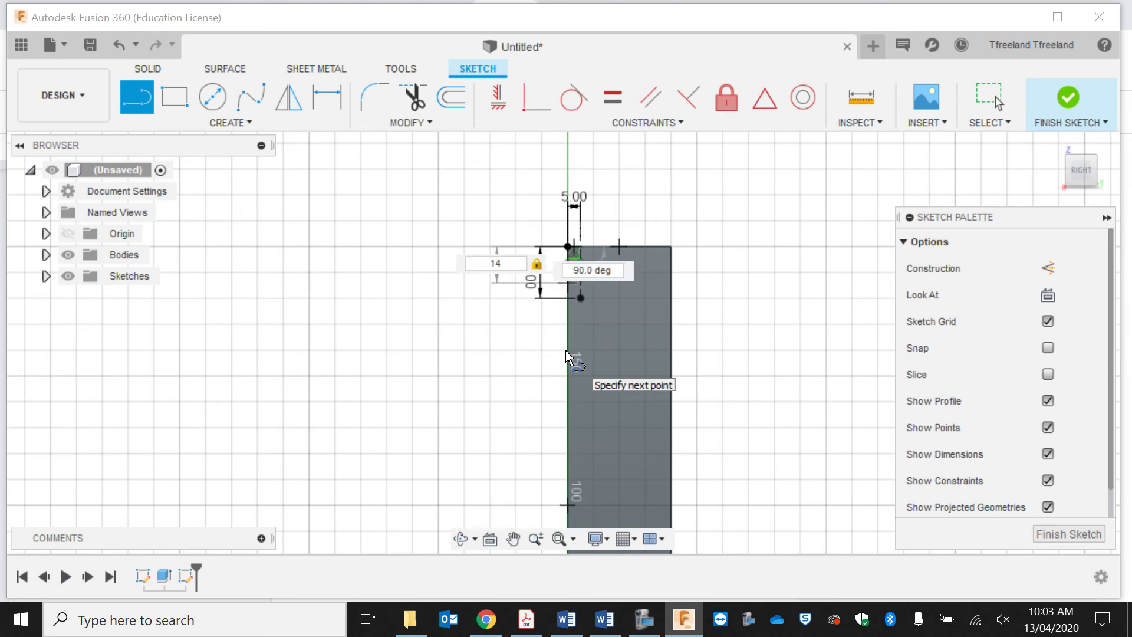
text(0)
key(Return)
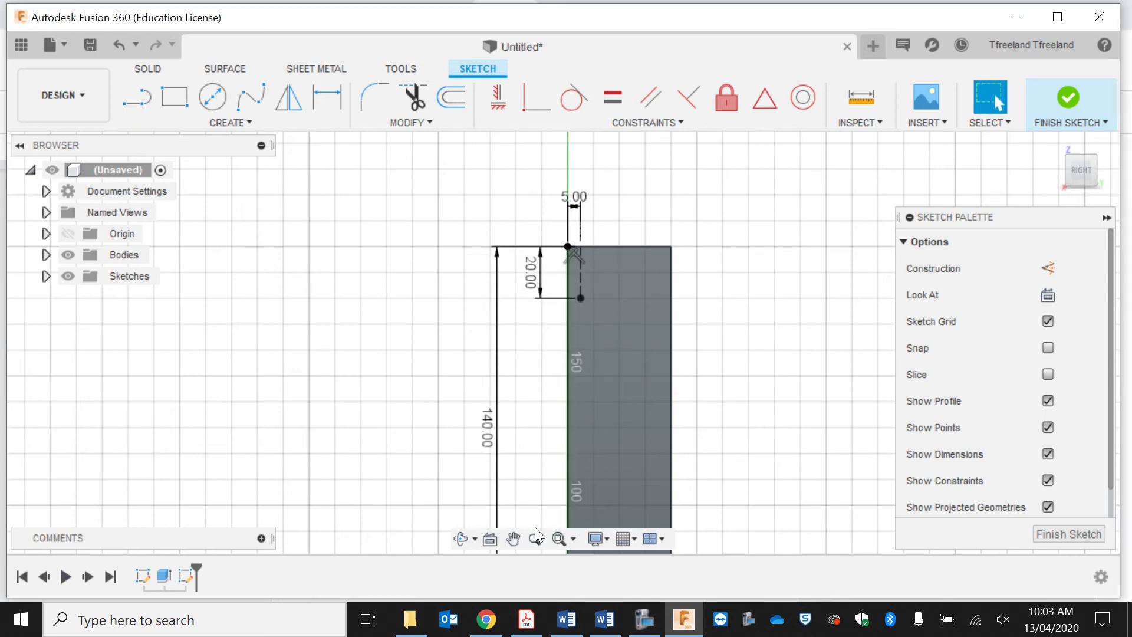
Draw a horizontal construction line across the face from the lower end of the 140 mm line to the right edge.
click(513, 538)
mouse_move(575, 476)
mouse_down()
mouse_move(556, 293)
mouse_move(499, 334)
mouse_up()
scroll(499, 334, down, 2)
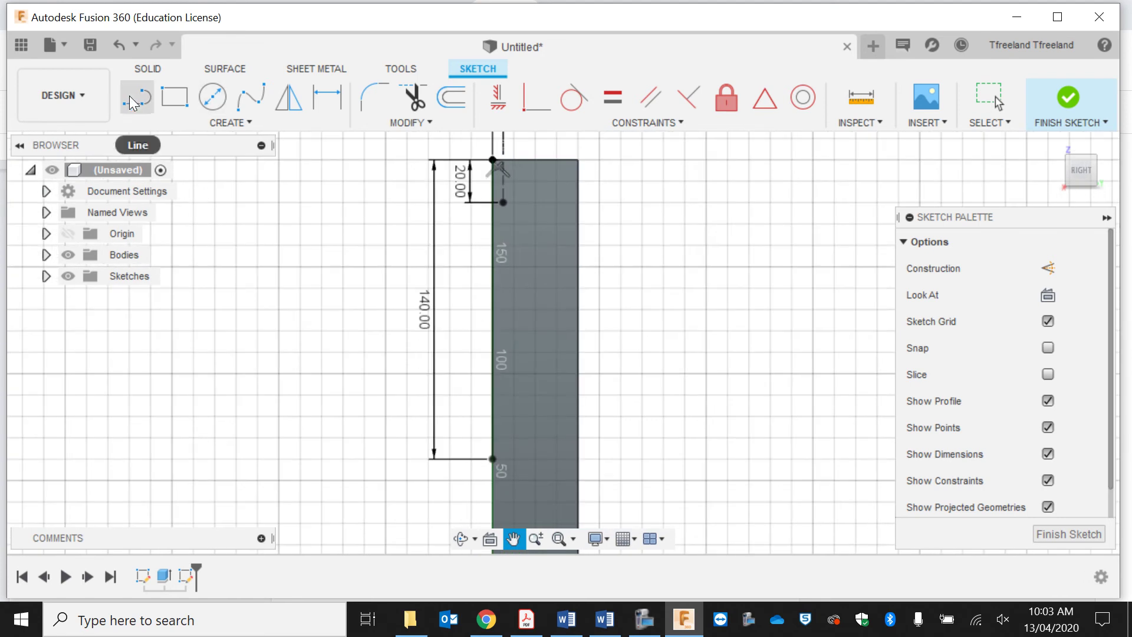
click(137, 97)
click(494, 459)
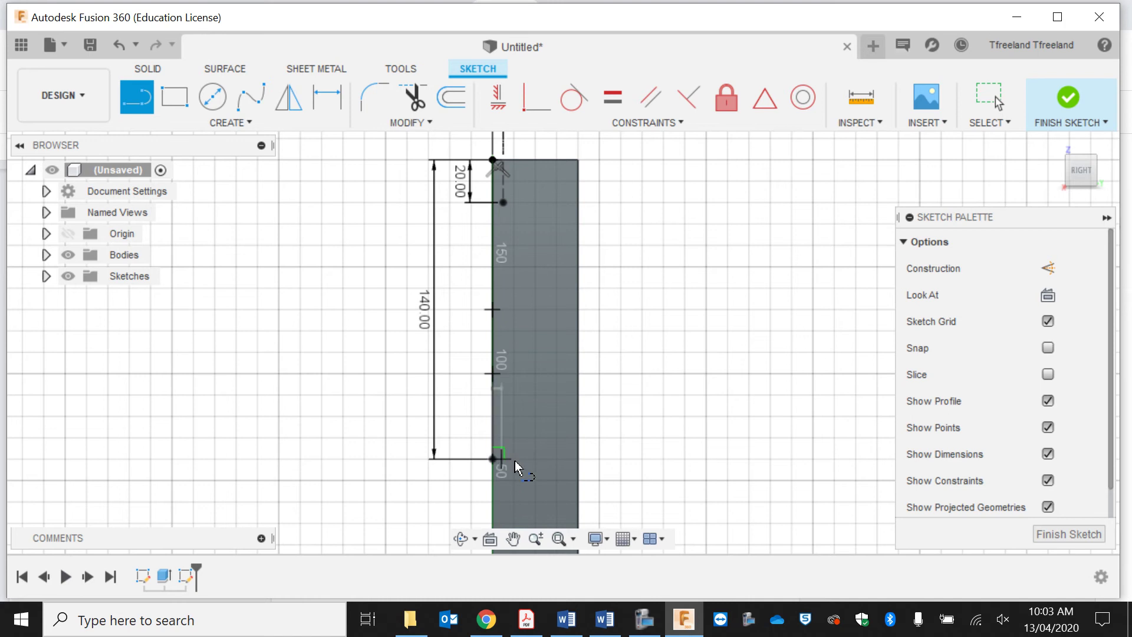
click(1050, 269)
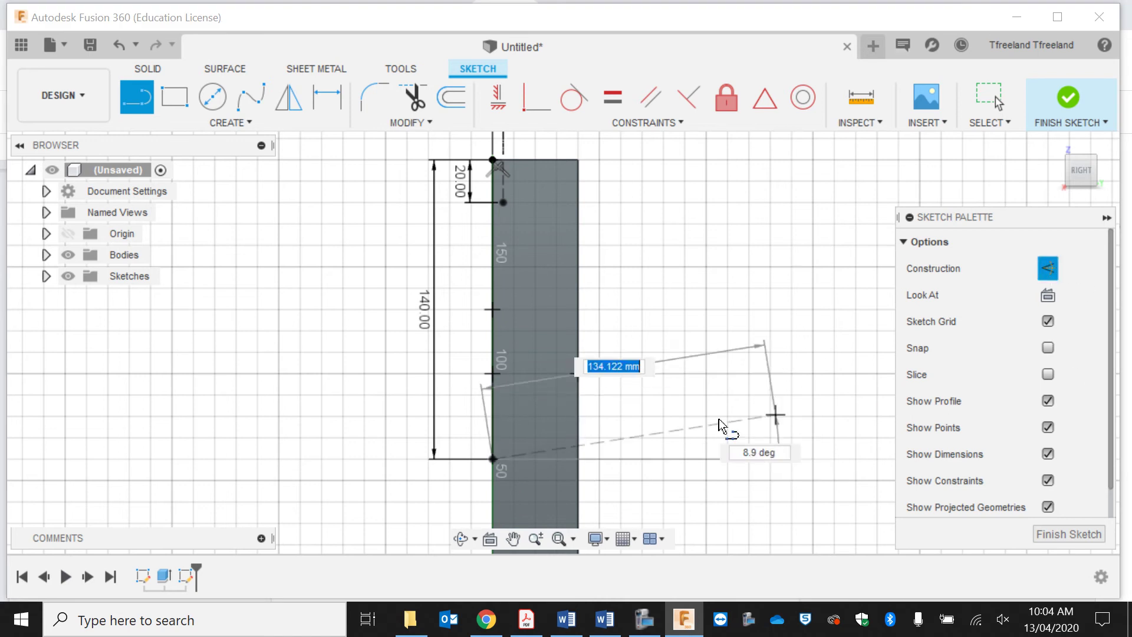
double_click(578, 459)
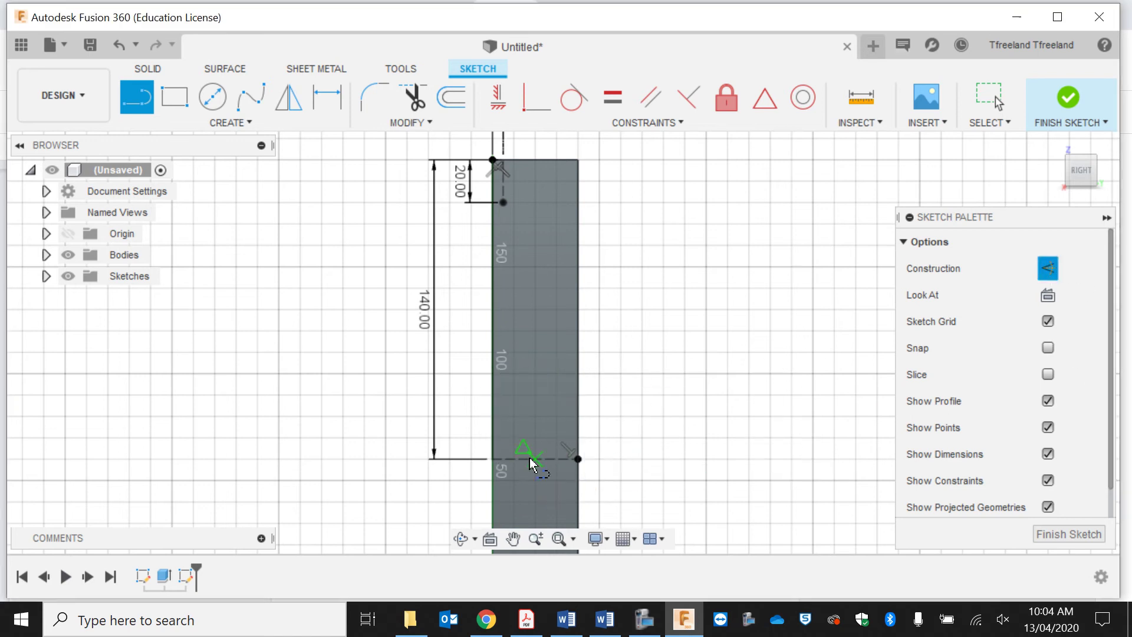
Draw a 20 mm construction line up the left edge from the left end of the horizontal construction line.
click(494, 459)
text(20)
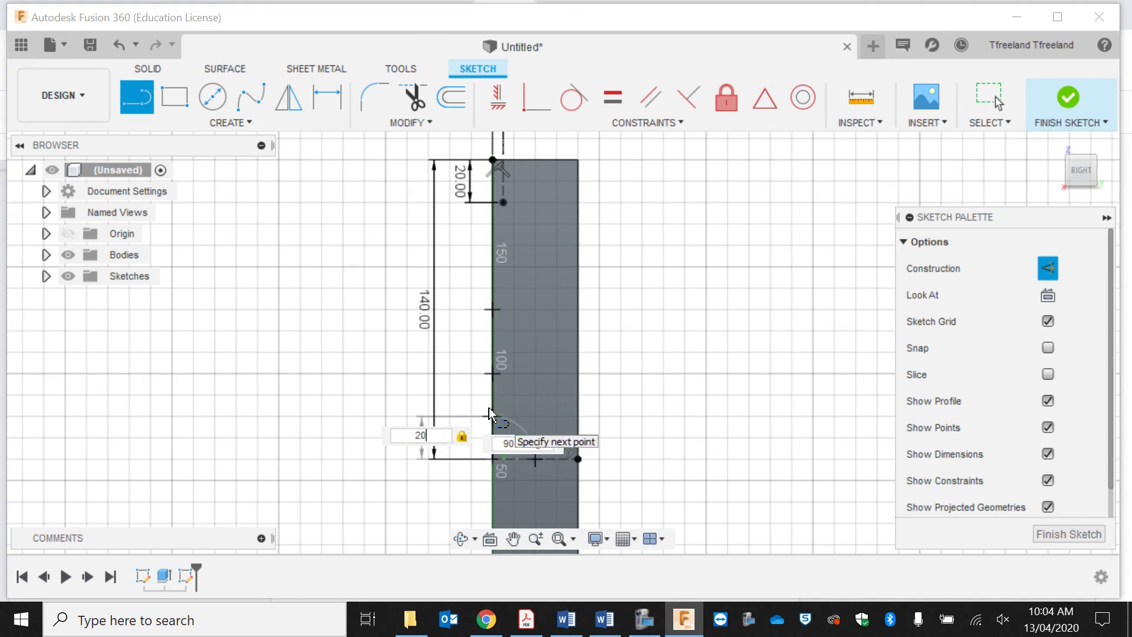
key(Return)
key(Escape)
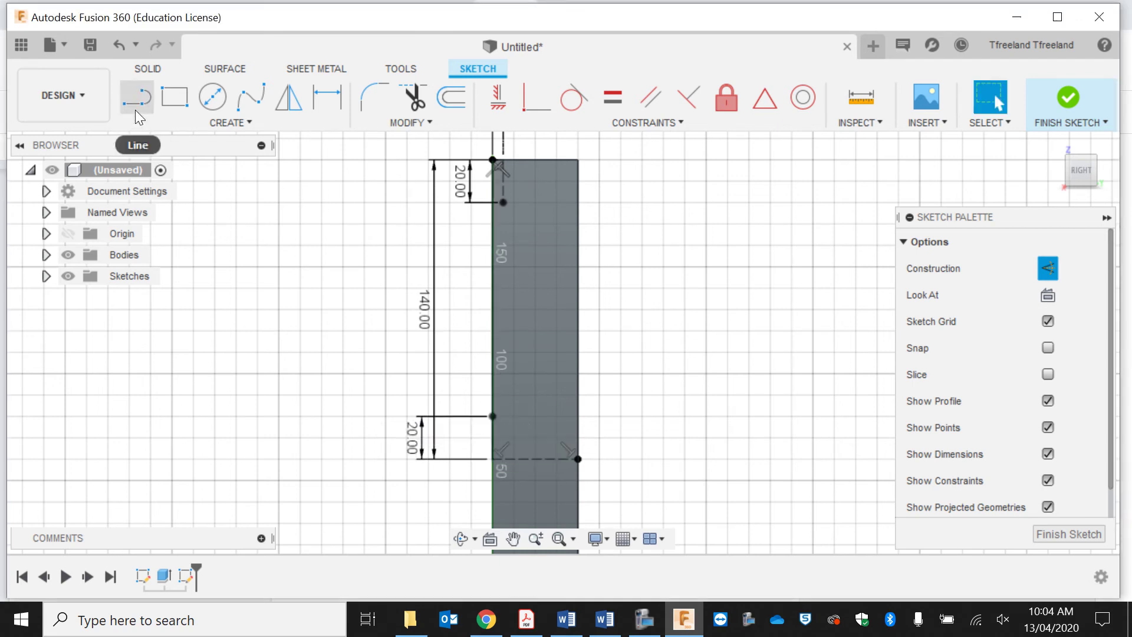
Draw a 5 mm horizontal construction line inward from the upper end of the lower 20 mm line.
click(136, 97)
click(493, 416)
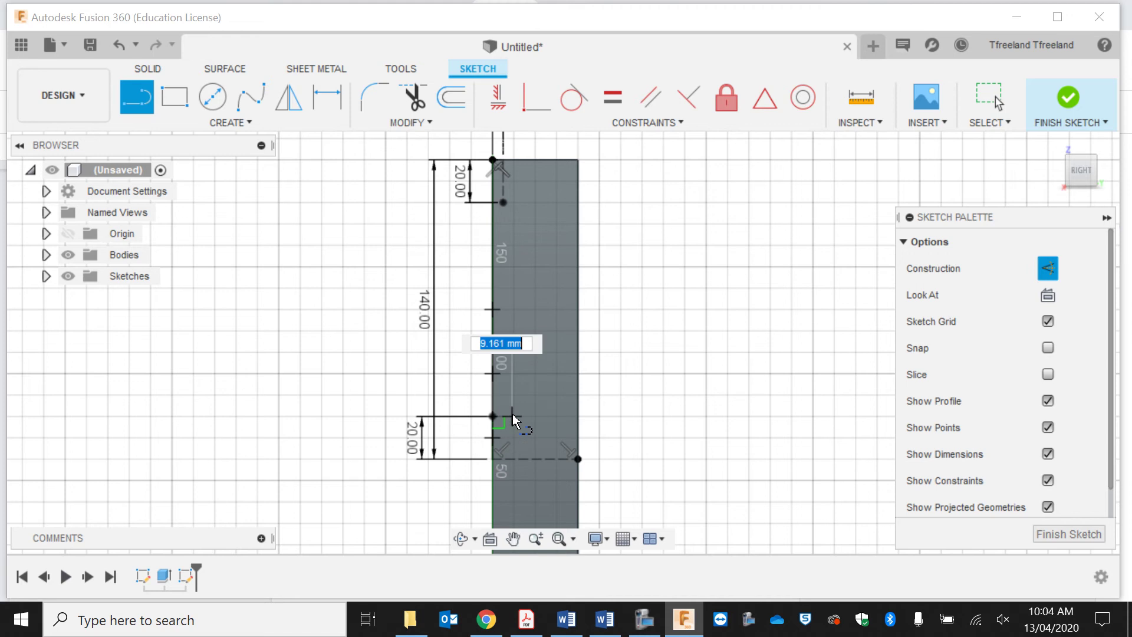
text(5)
key(Return)
key(Escape)
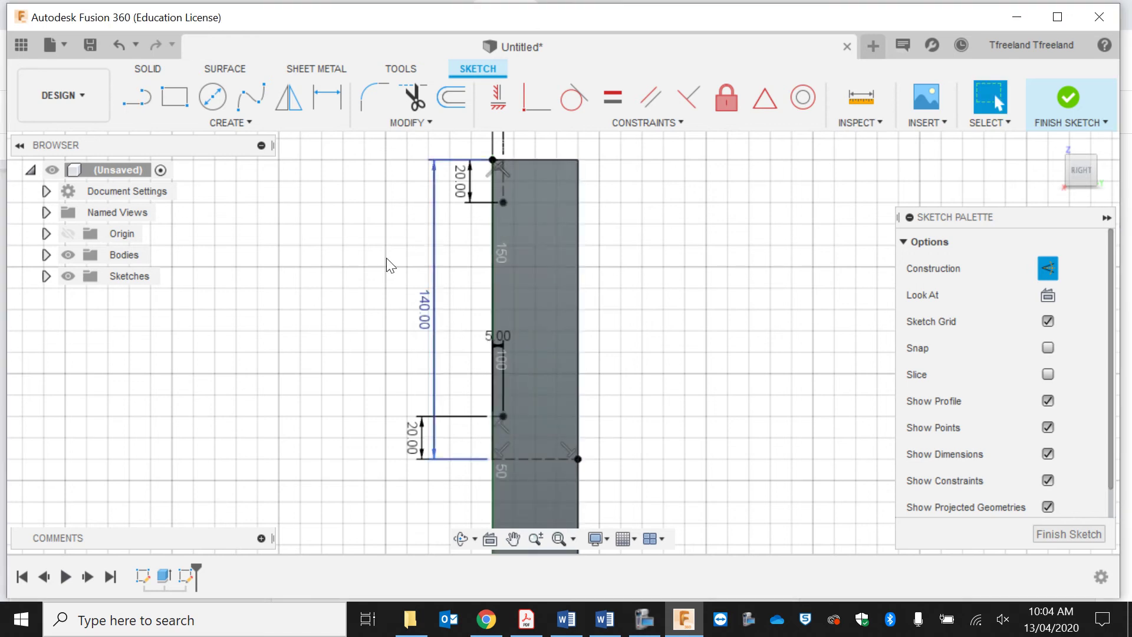
With construction mode off, draw a 9 x 100 mm rectangle from the upper inset point down to the lower one, and finish the sketch.
click(177, 98)
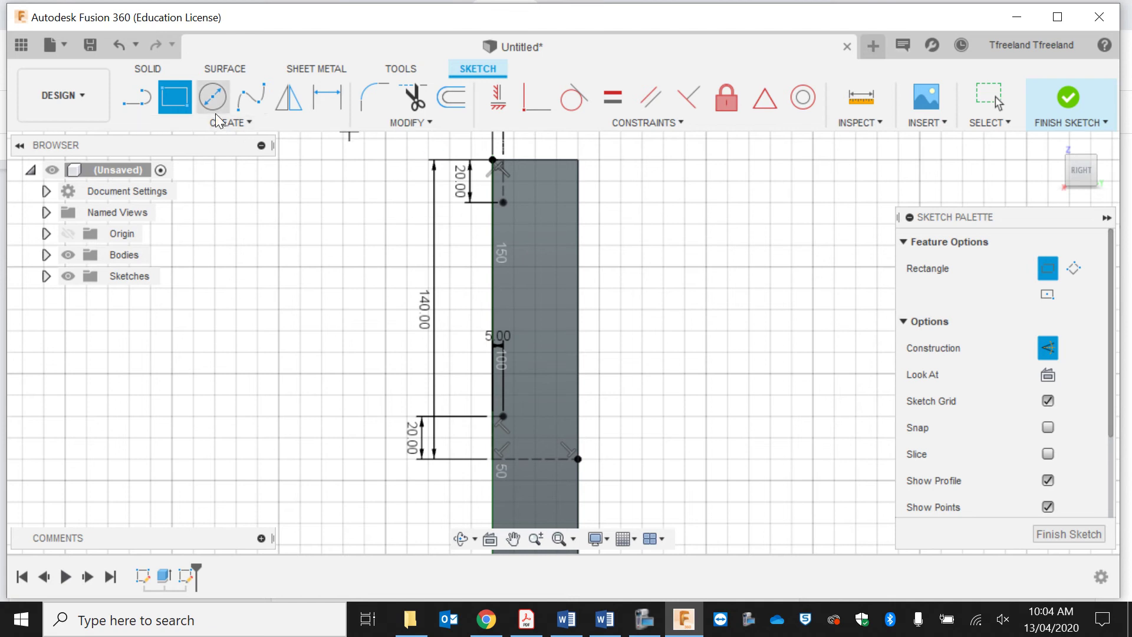
click(503, 202)
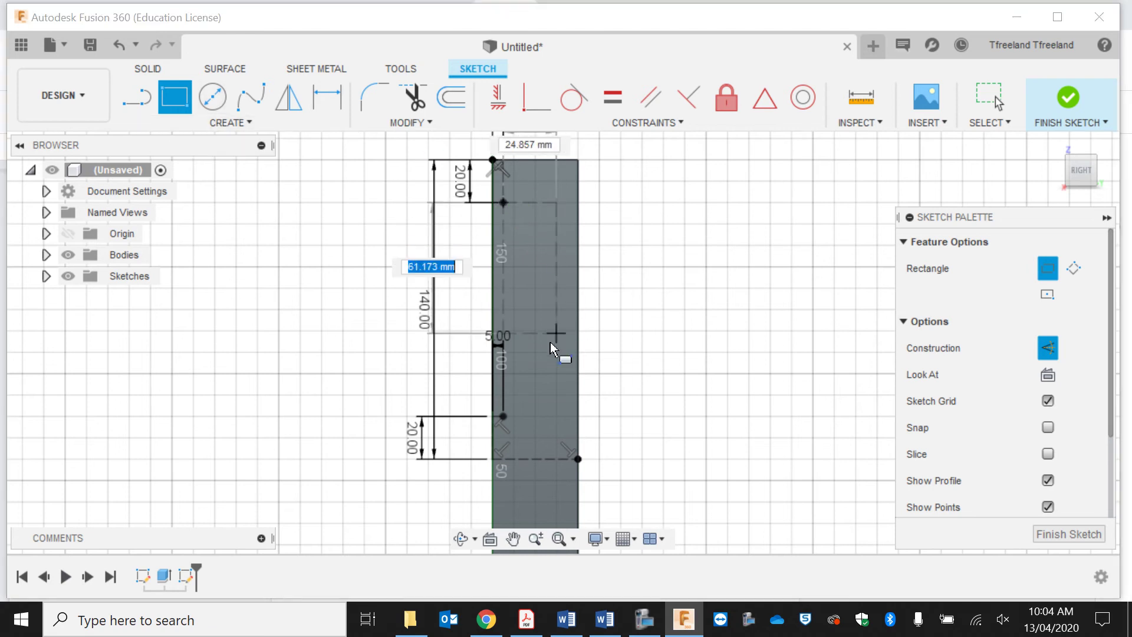
click(1042, 349)
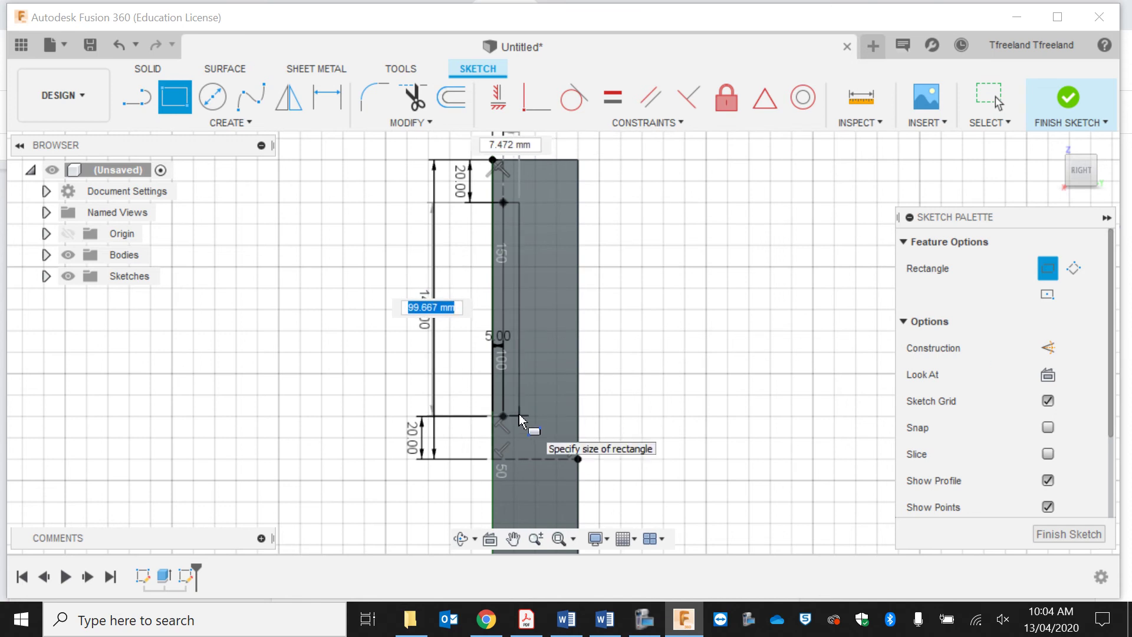
key(Tab)
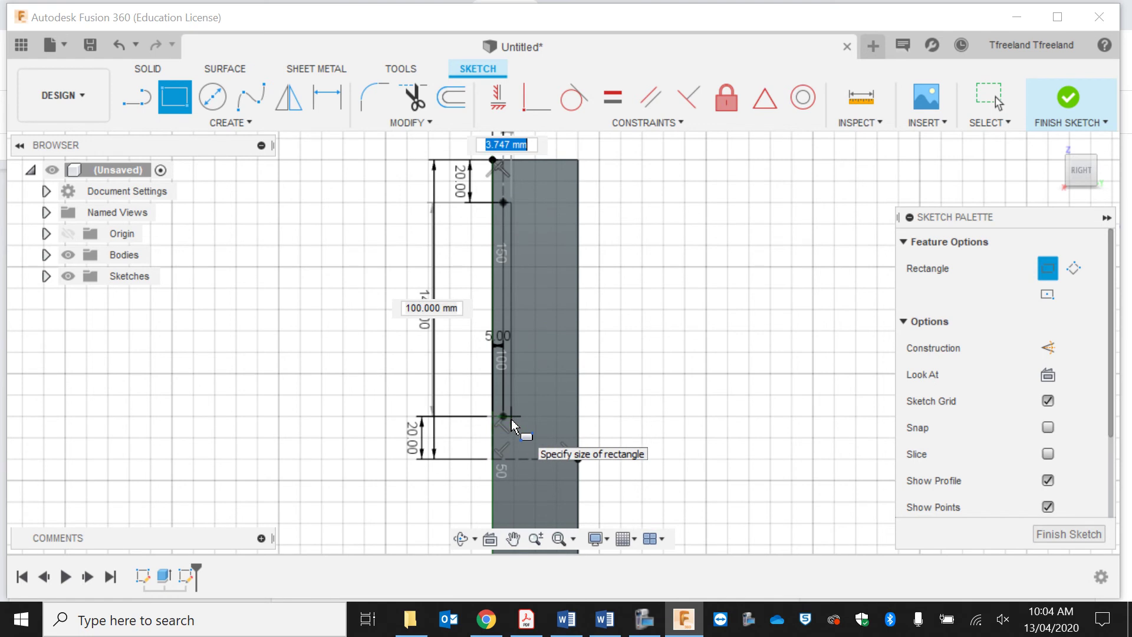
text(9)
key(Return)
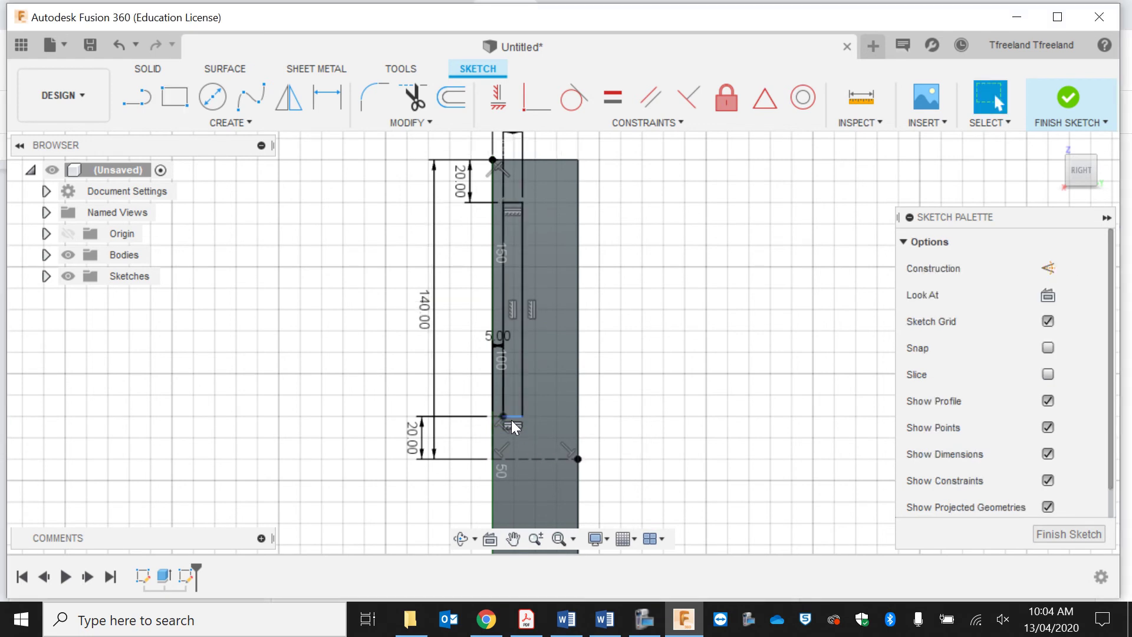
click(1068, 100)
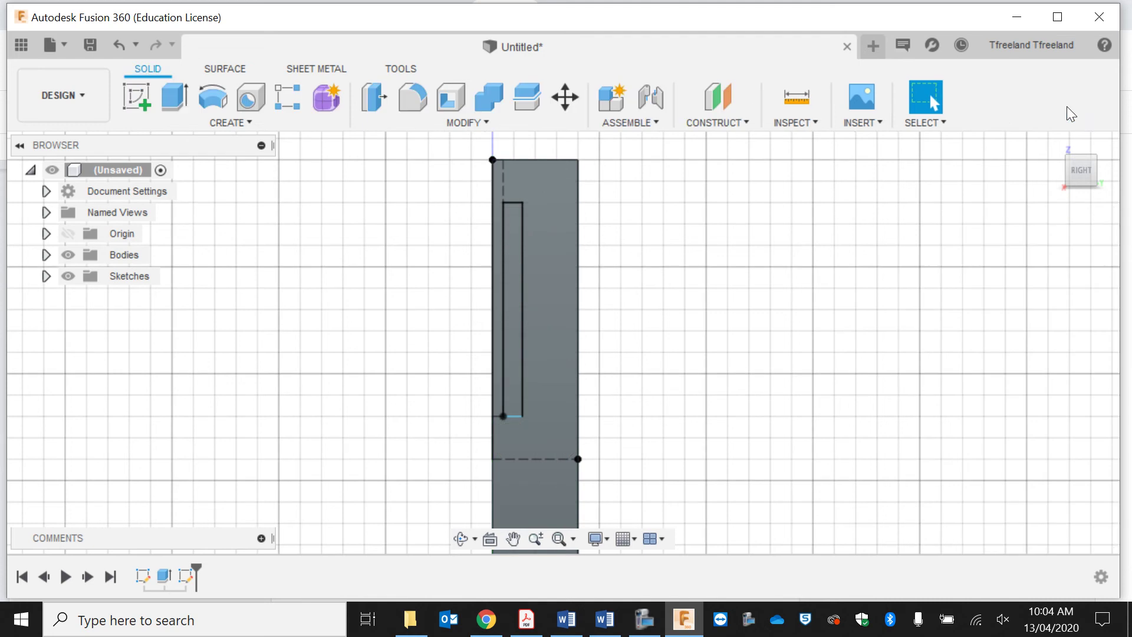
Cut the narrow rectangle profile 15 mm deep into the post with Extrude to form the mortise.
click(512, 367)
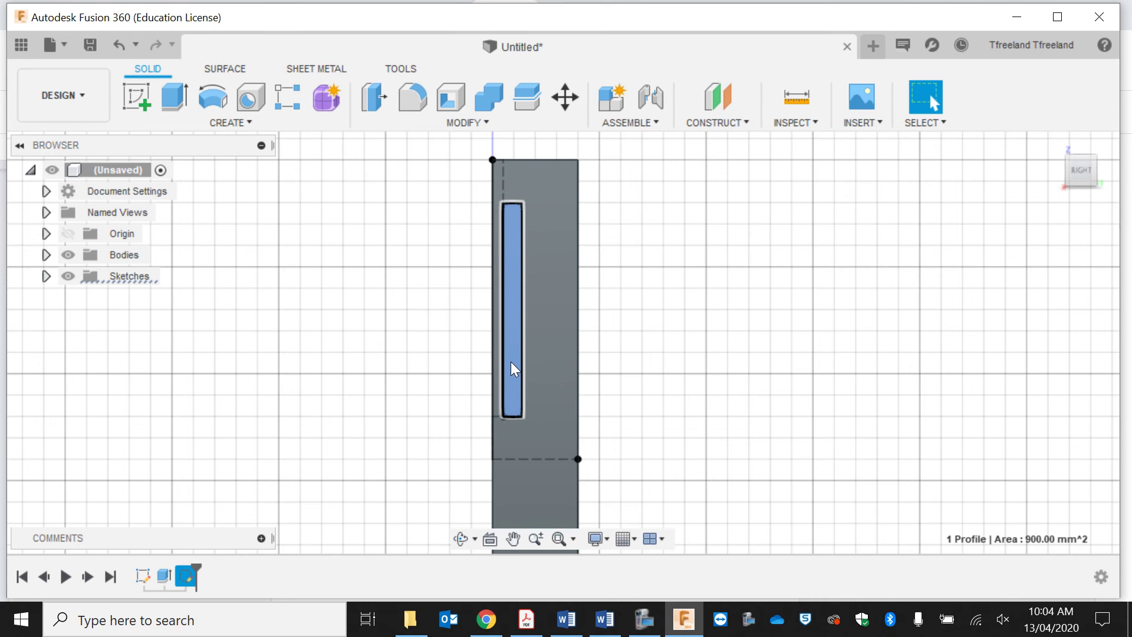
click(510, 362)
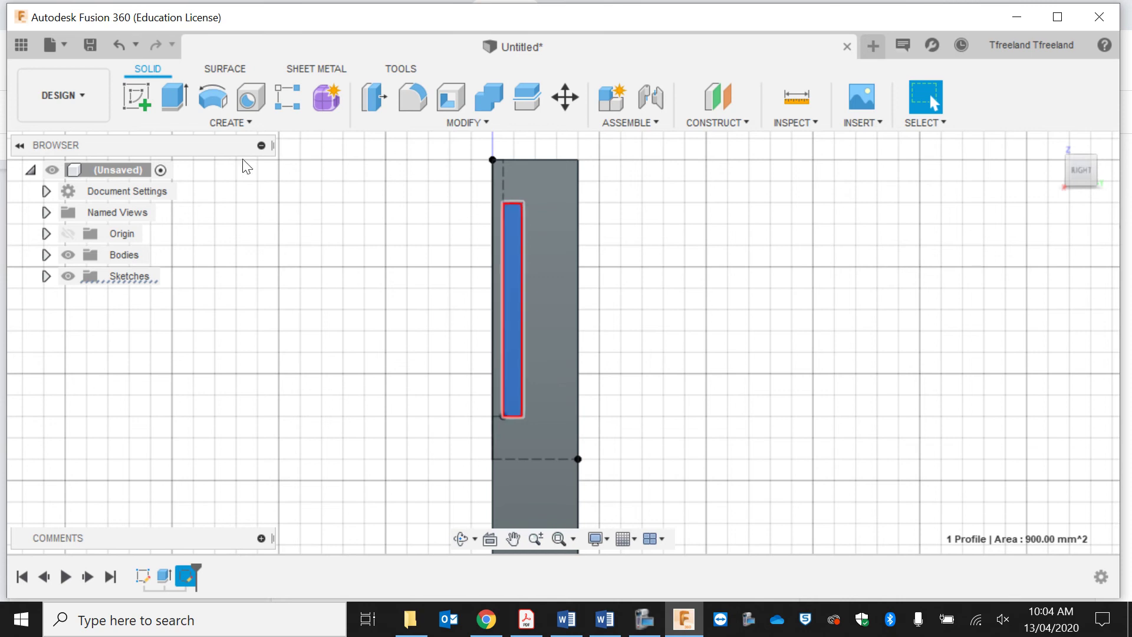
click(177, 99)
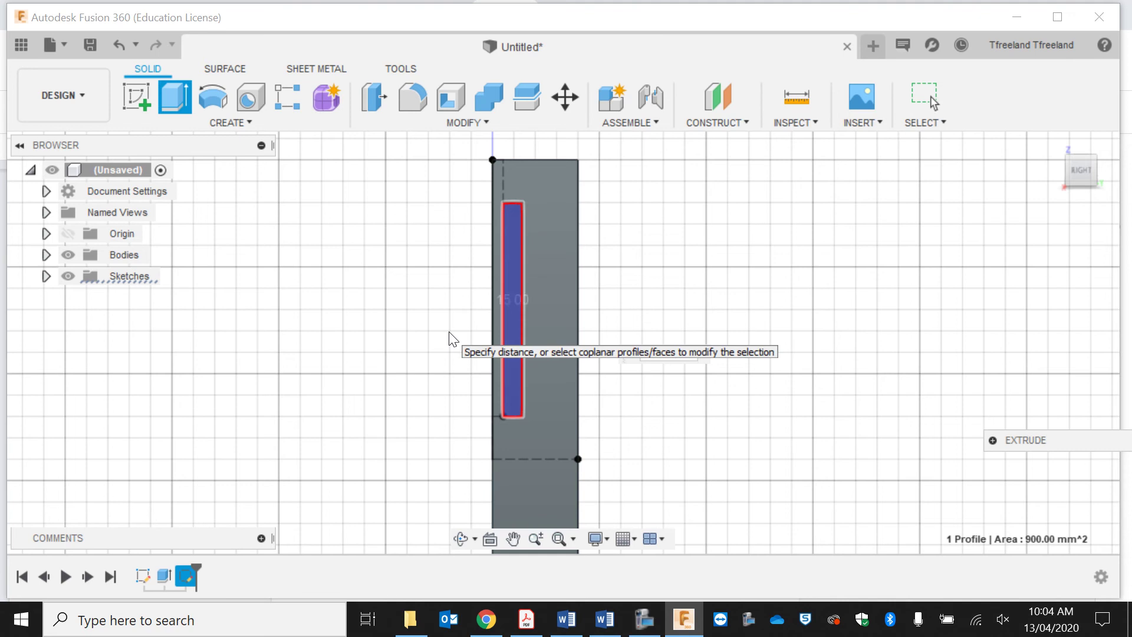
key(Return)
click(461, 539)
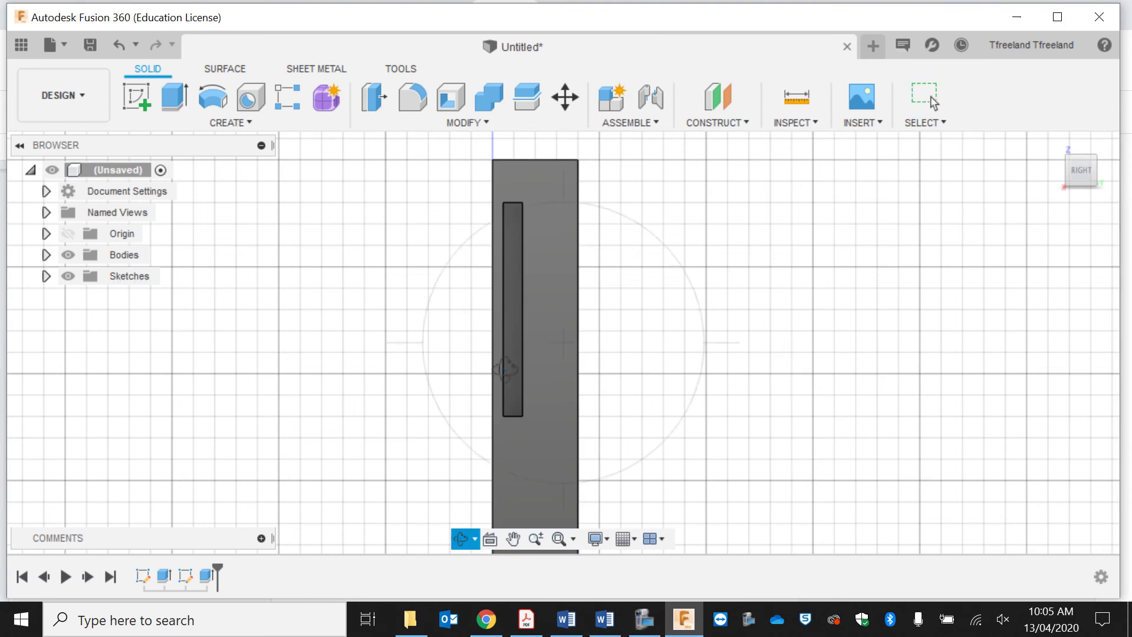
drag(510, 365, 533, 277)
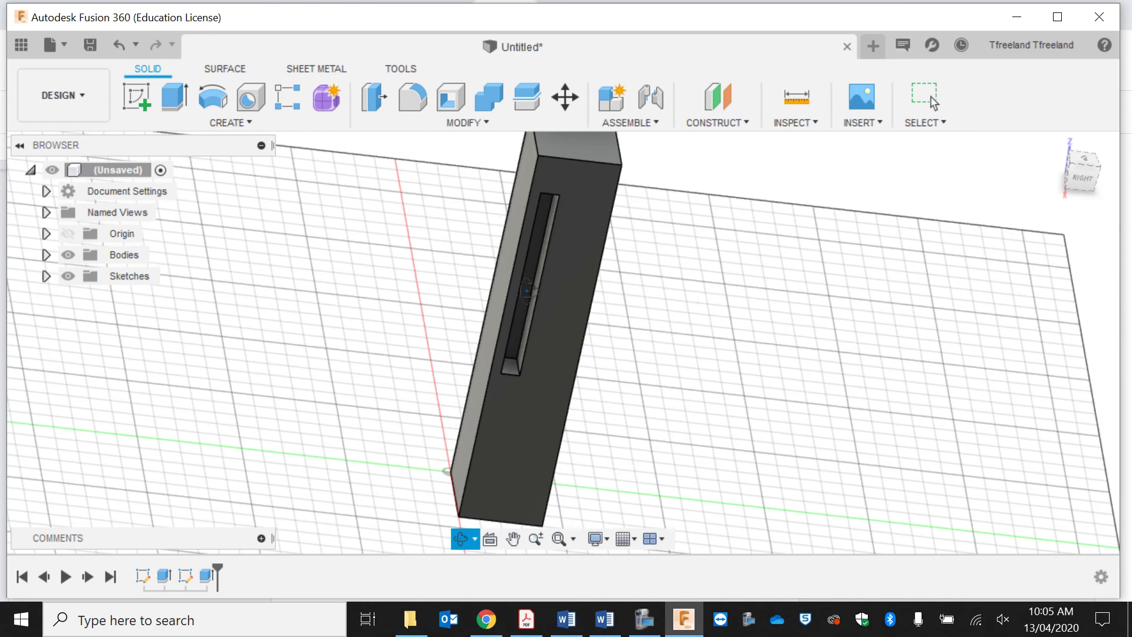
Save the design as "Mortise and tenon part 1".
click(90, 46)
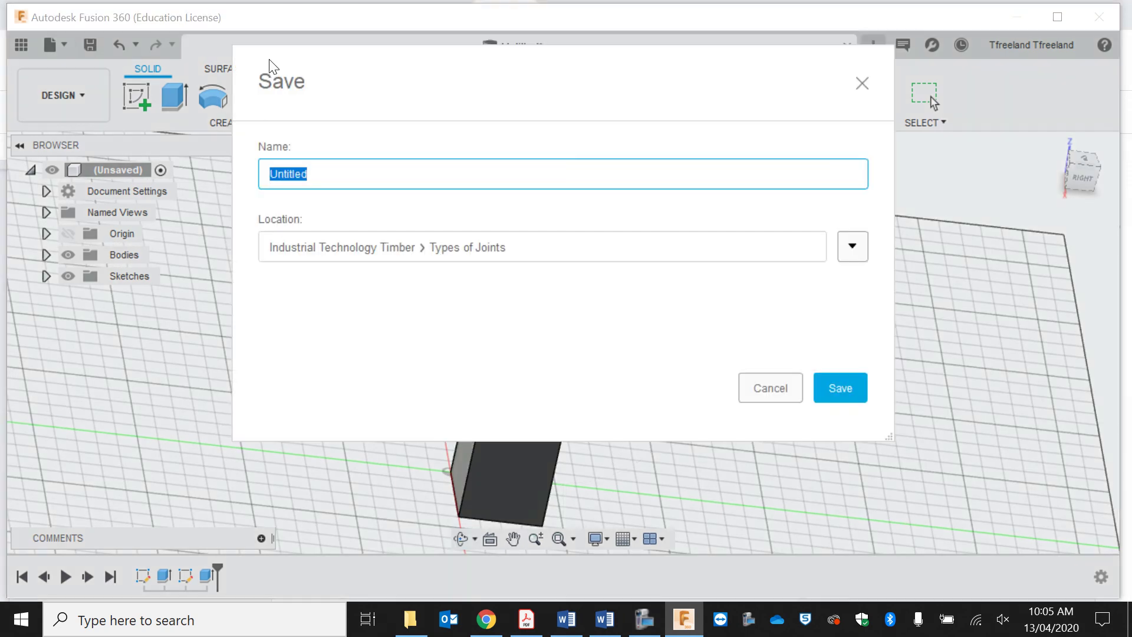
text(Mortise and tenon part 1)
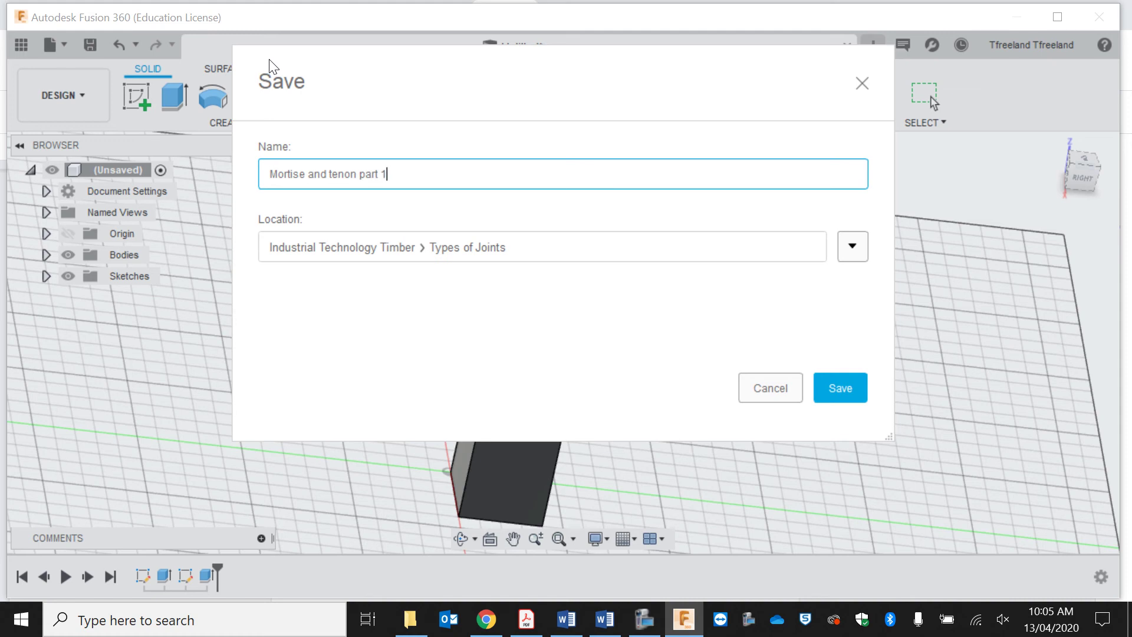
key(Return)
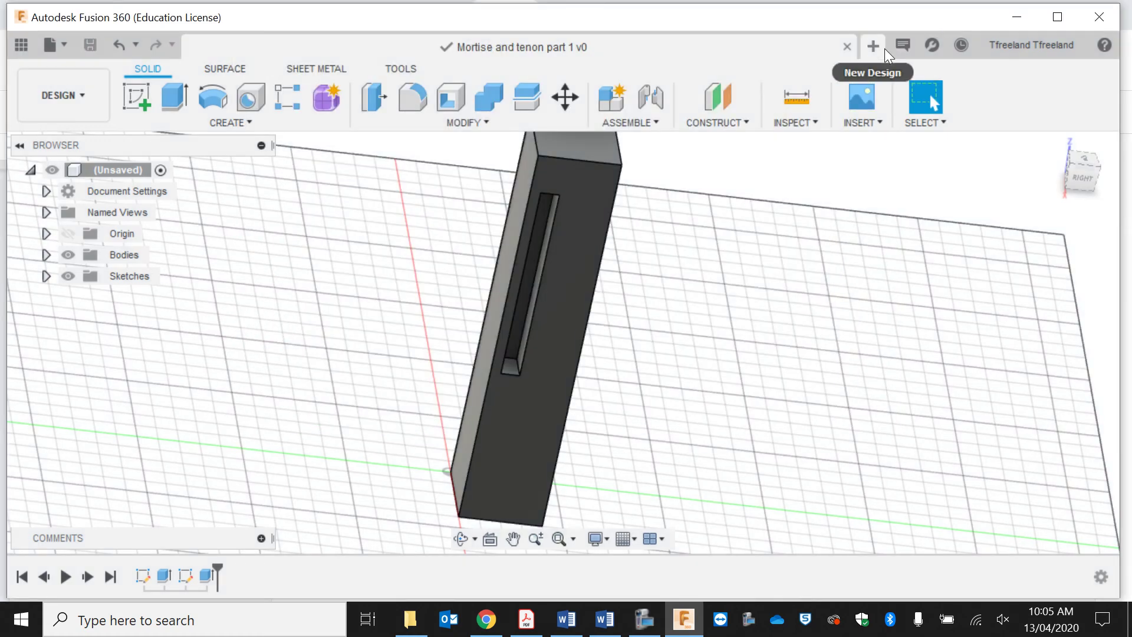
Create a new design and start a sketch on the top plane.
click(882, 47)
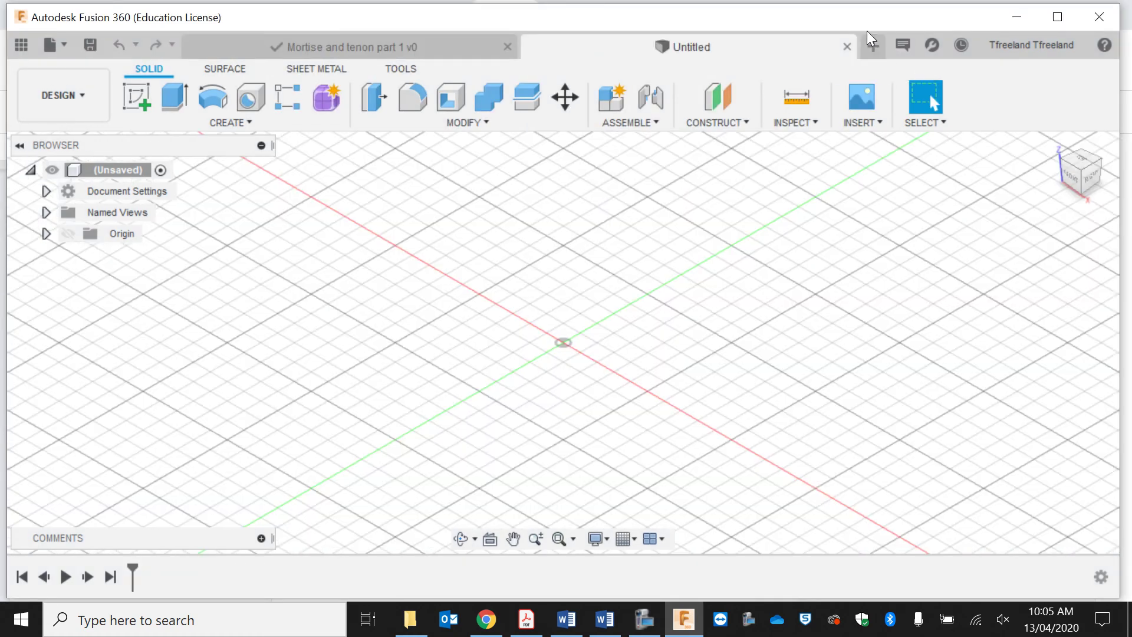
click(148, 107)
click(658, 339)
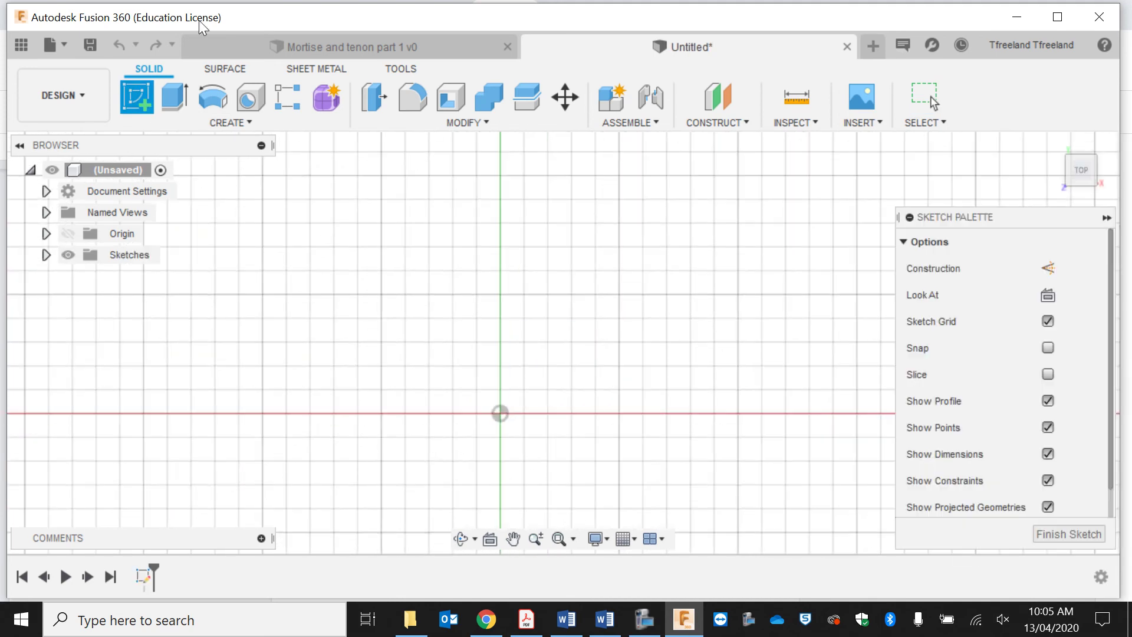
Draw a rectangle from the origin, about 111 mm wide and 140 mm high, and finish the sketch.
click(175, 97)
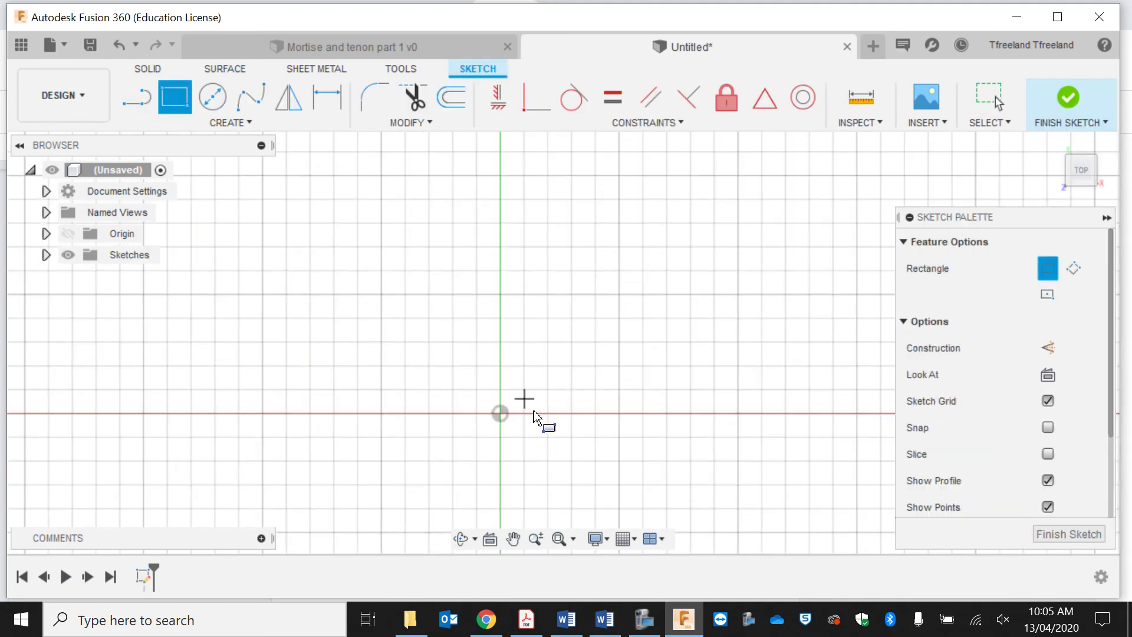
click(500, 413)
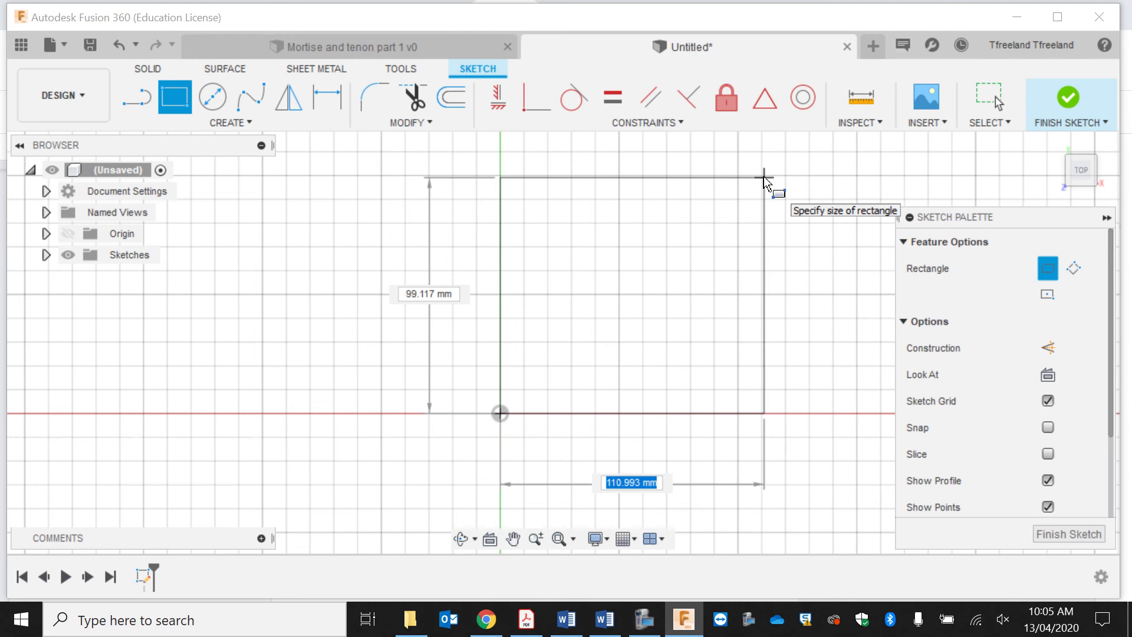
key(Tab)
text(140)
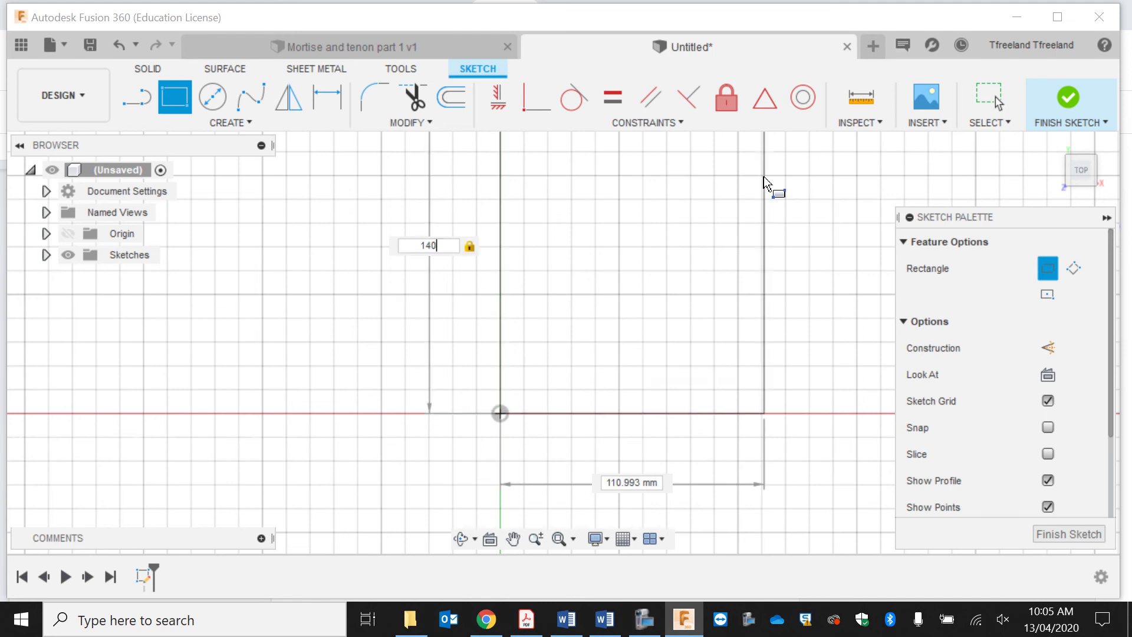
key(Return)
click(764, 178)
scroll(763, 177, down, 3)
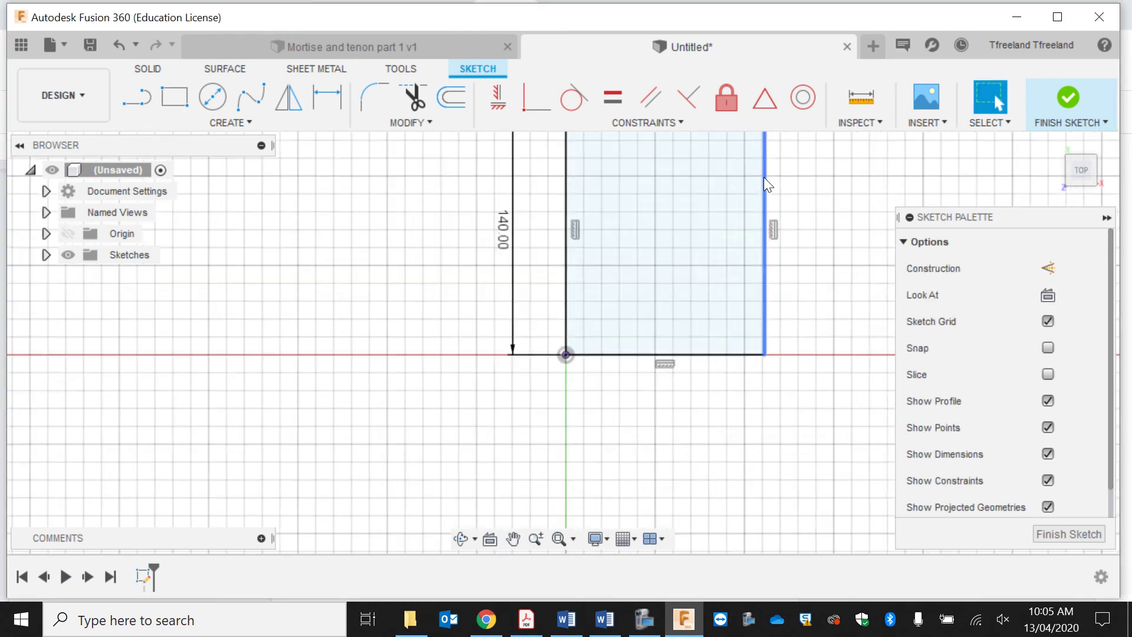
shift+click(712, 331)
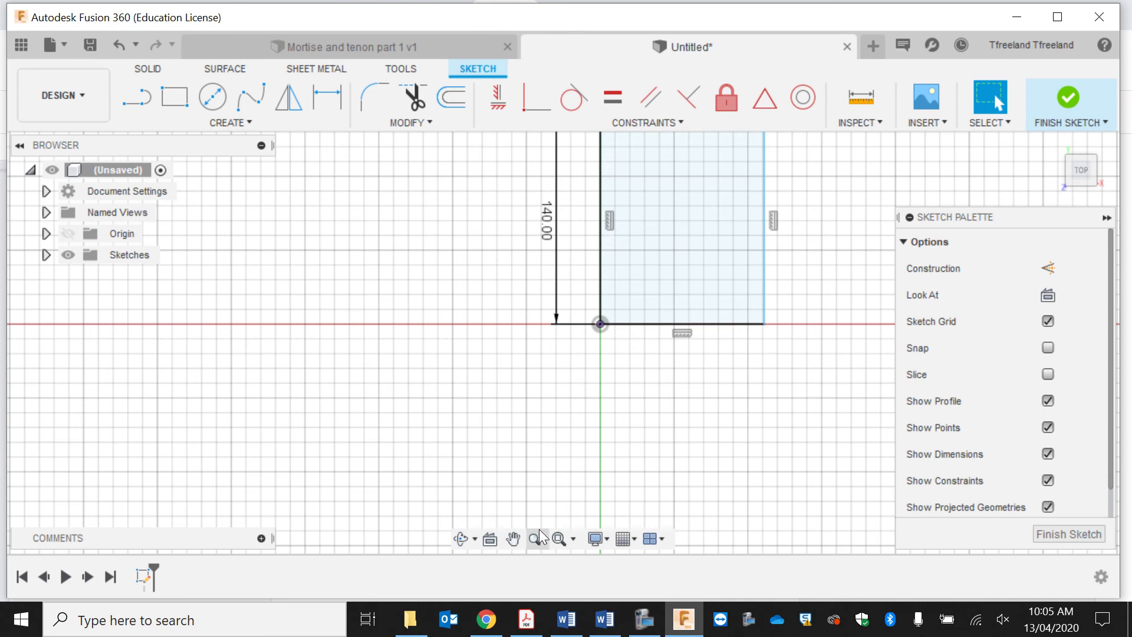
click(513, 538)
drag(579, 347, 479, 448)
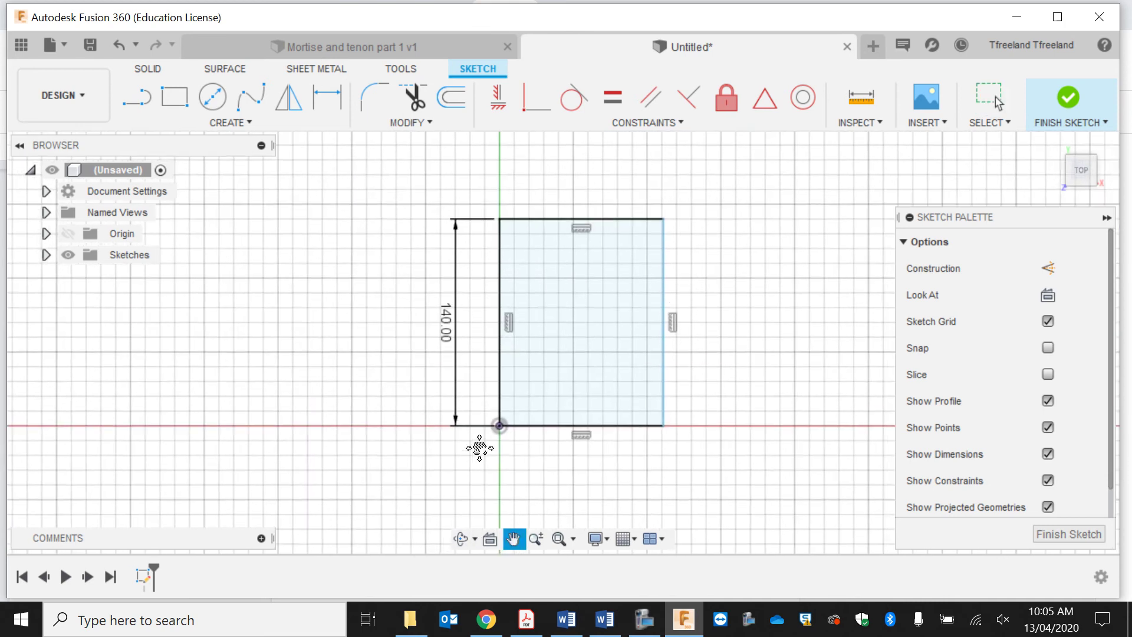
click(1064, 96)
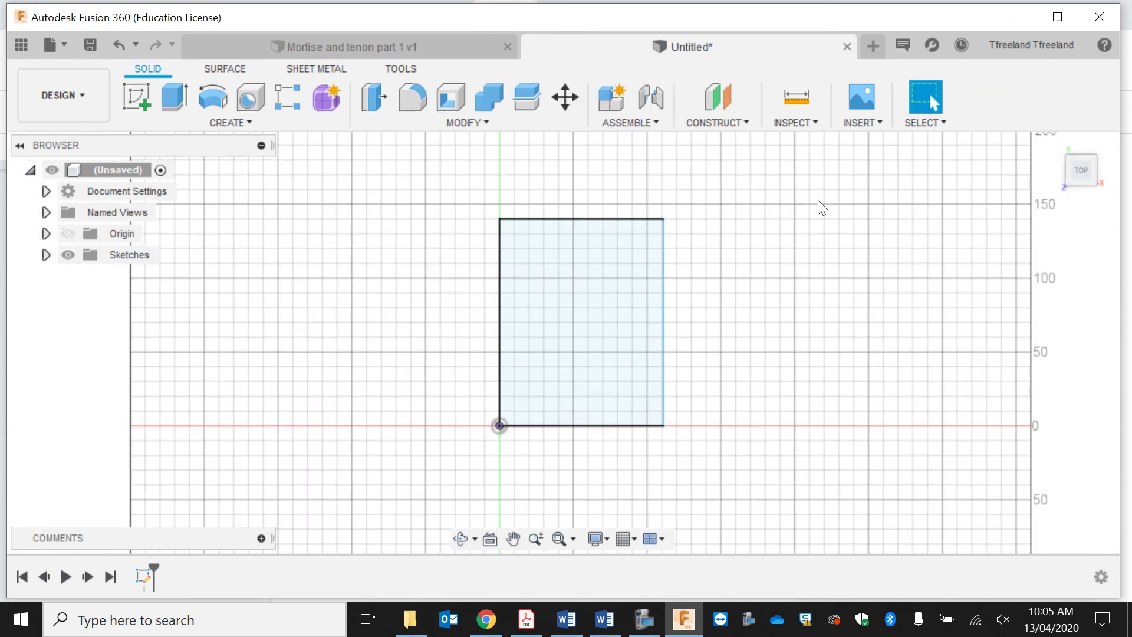
Extrude the rectangle profile 20 mm into a solid board.
click(579, 325)
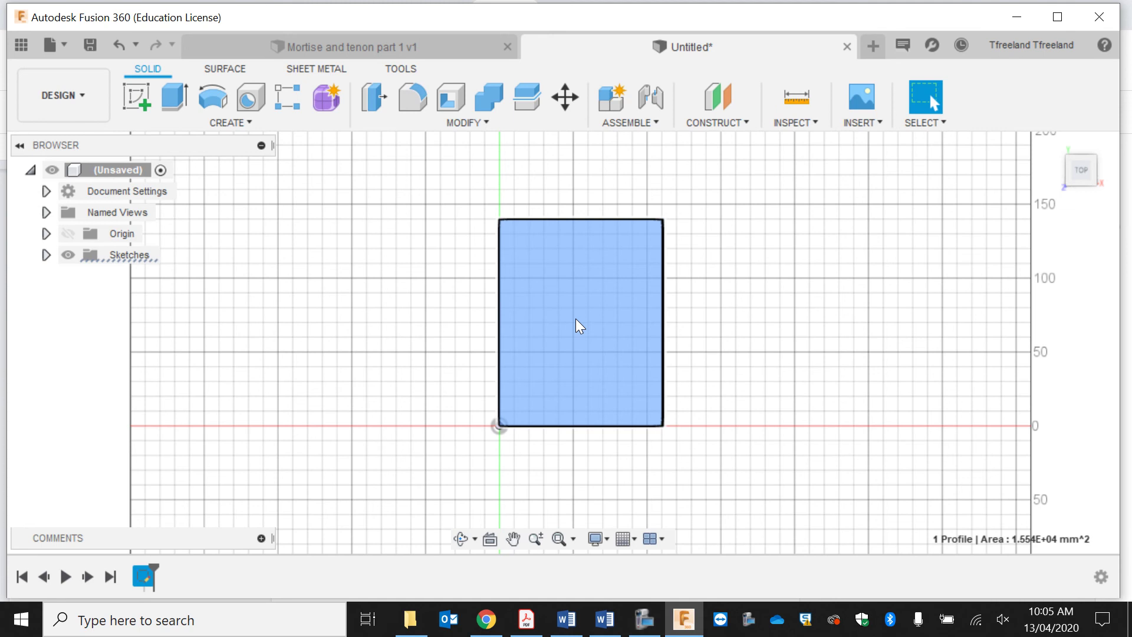
text(e20)
key(Return)
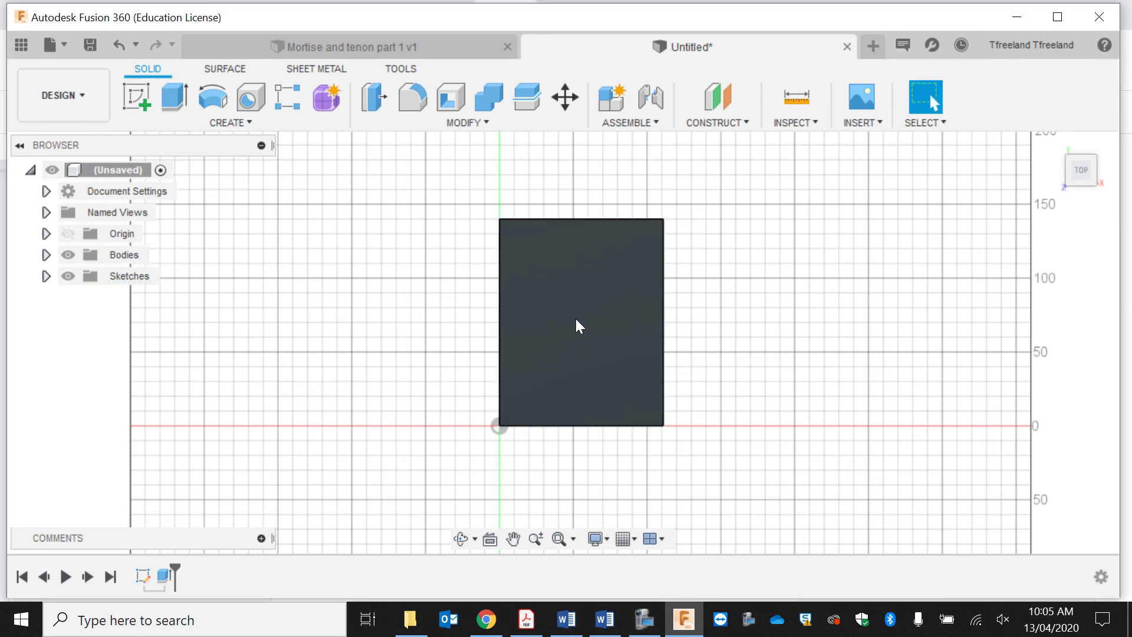
Start a sketch on the board's large rectangular face.
click(460, 538)
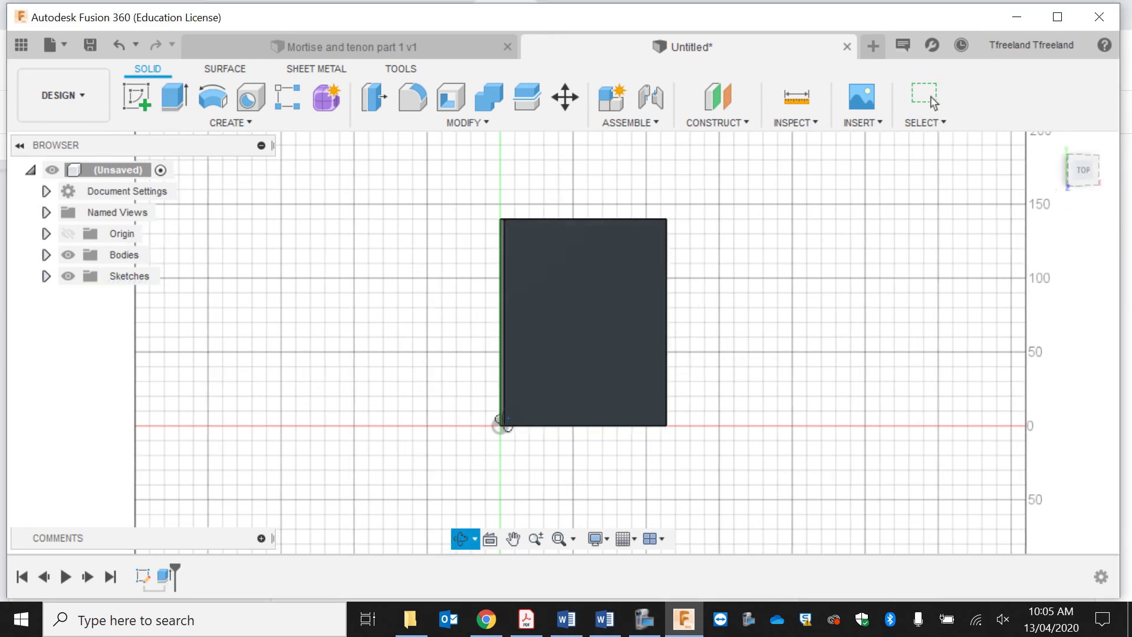
drag(500, 426, 472, 425)
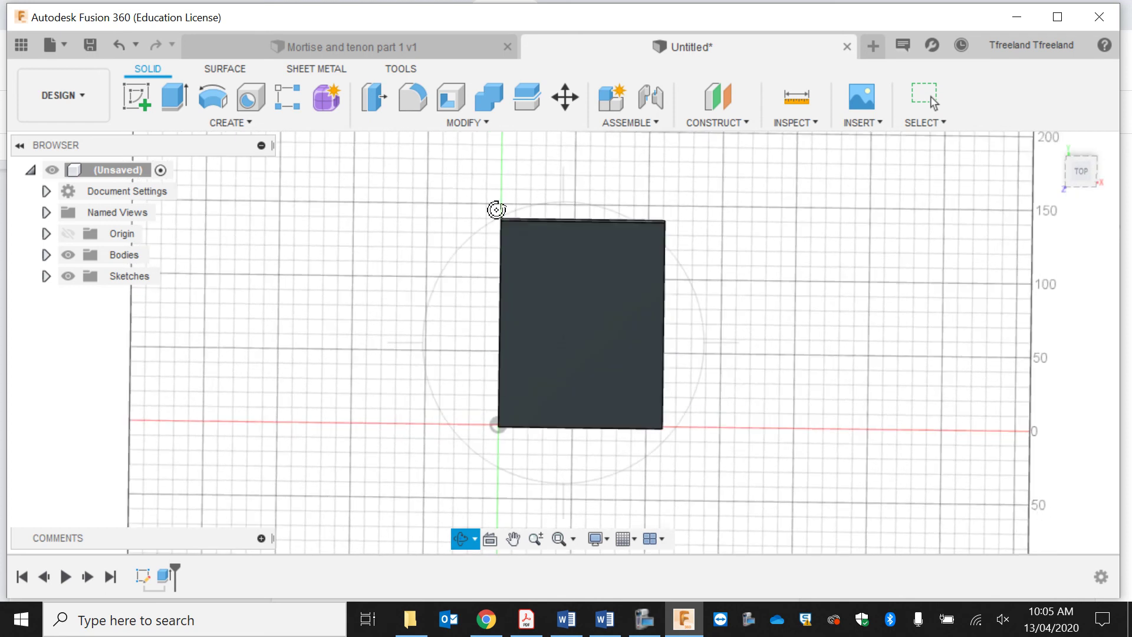
click(136, 96)
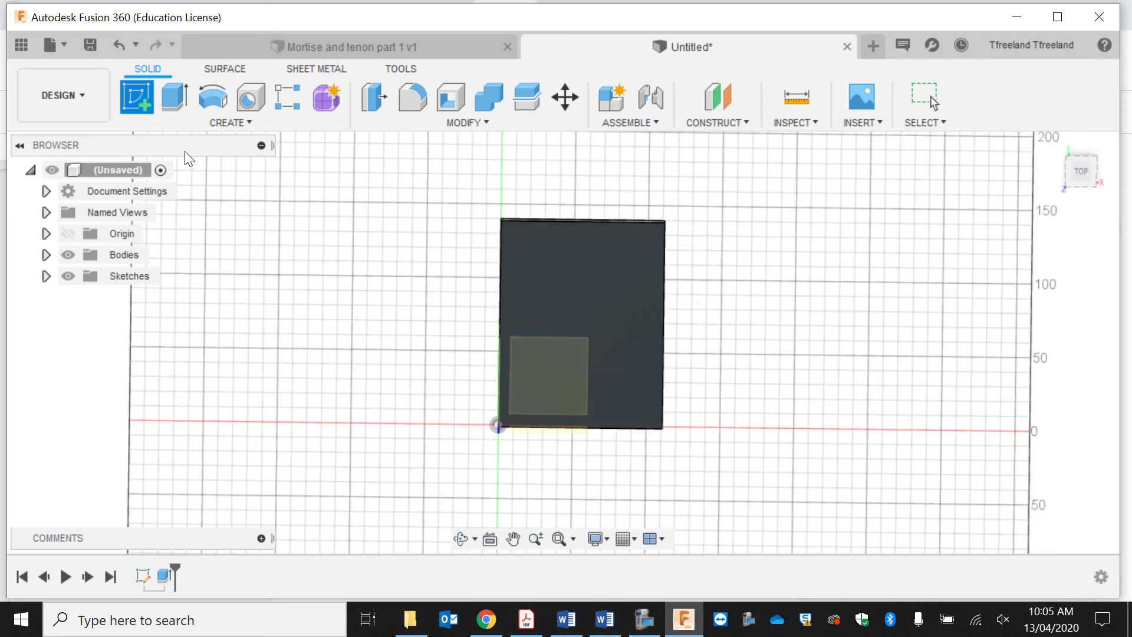
click(531, 270)
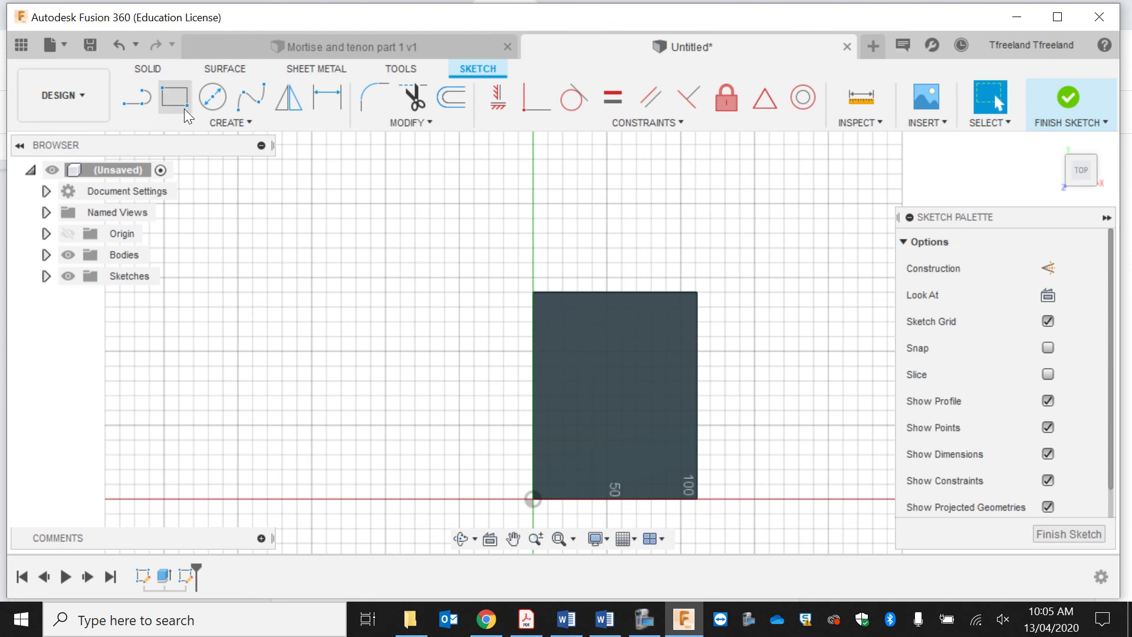
Draw a narrow rectangle 15 mm high inside the face, starting from its upper-left corner.
click(180, 106)
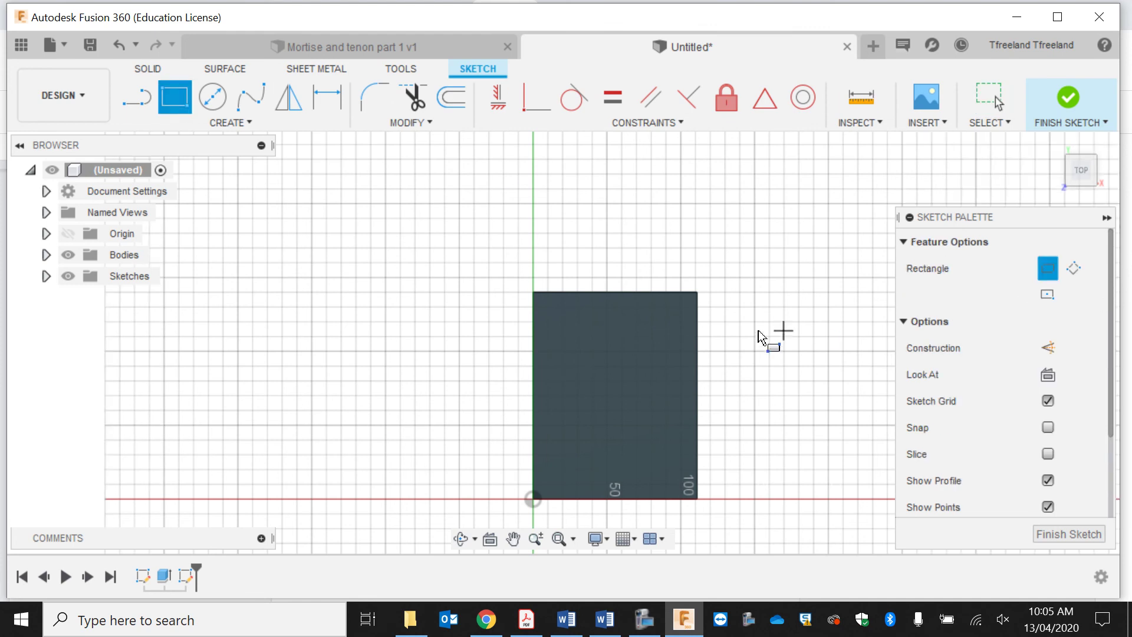
scroll(623, 336, up, 1)
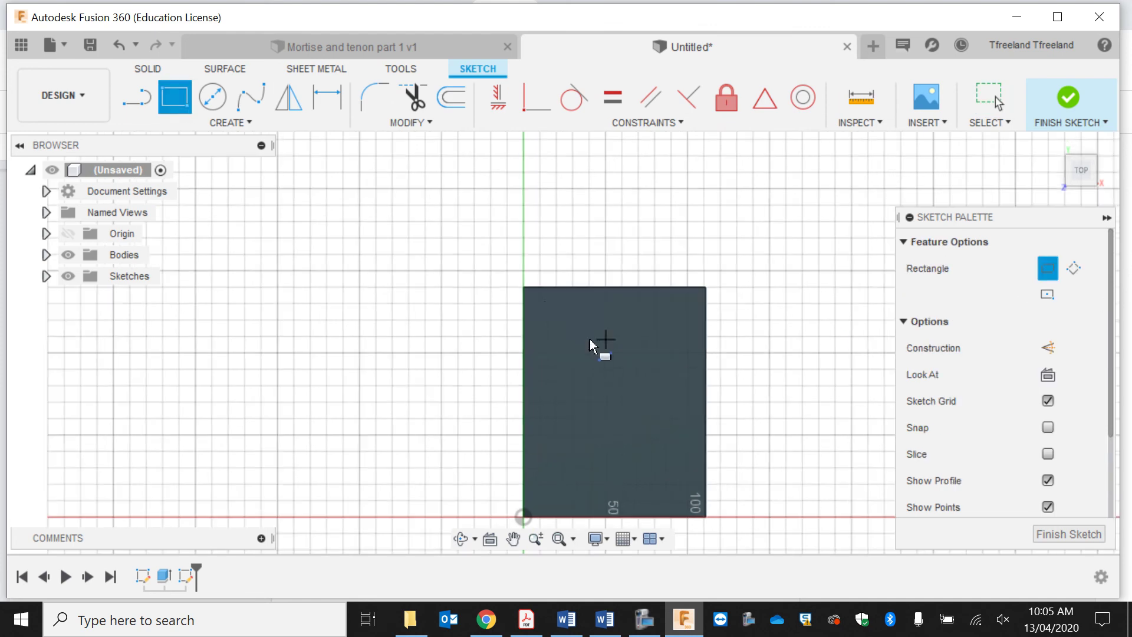
click(523, 288)
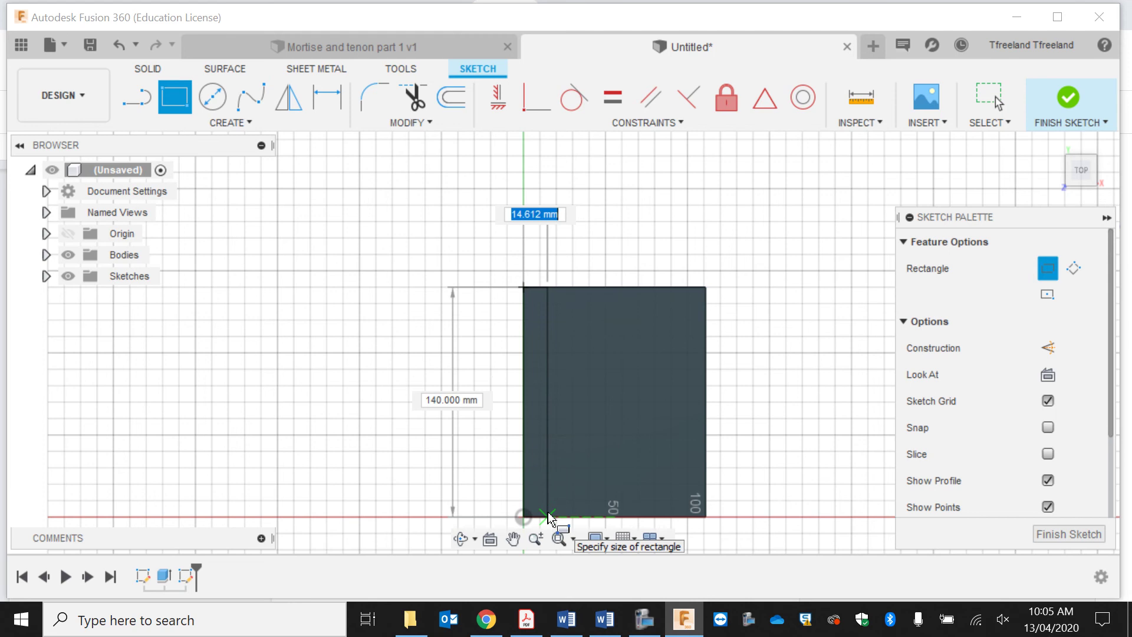
key(Tab)
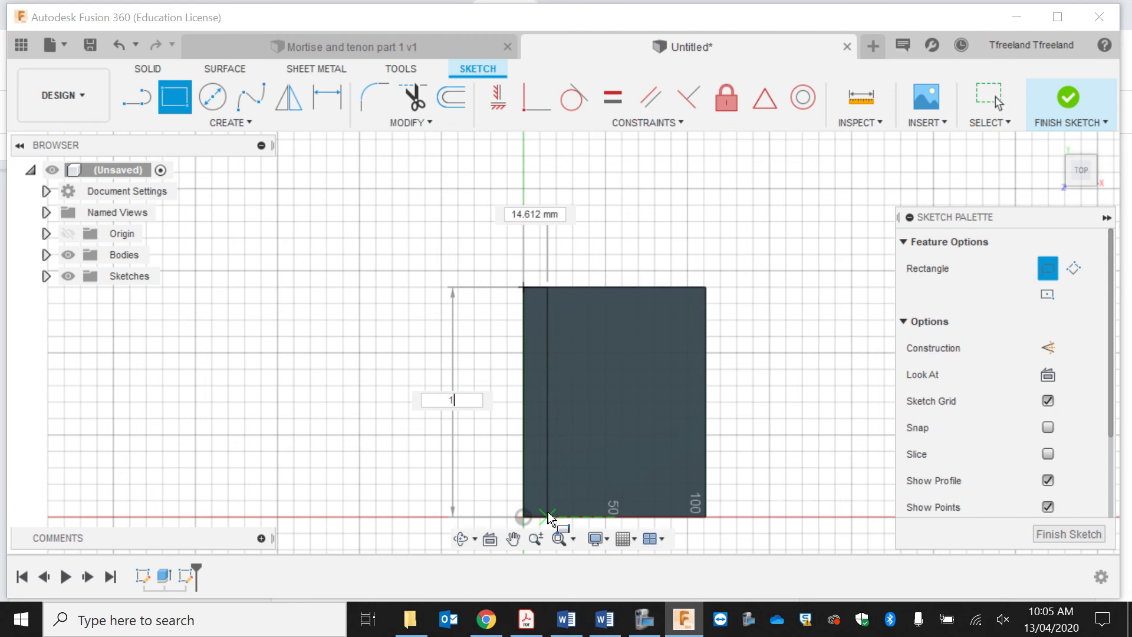
text(15)
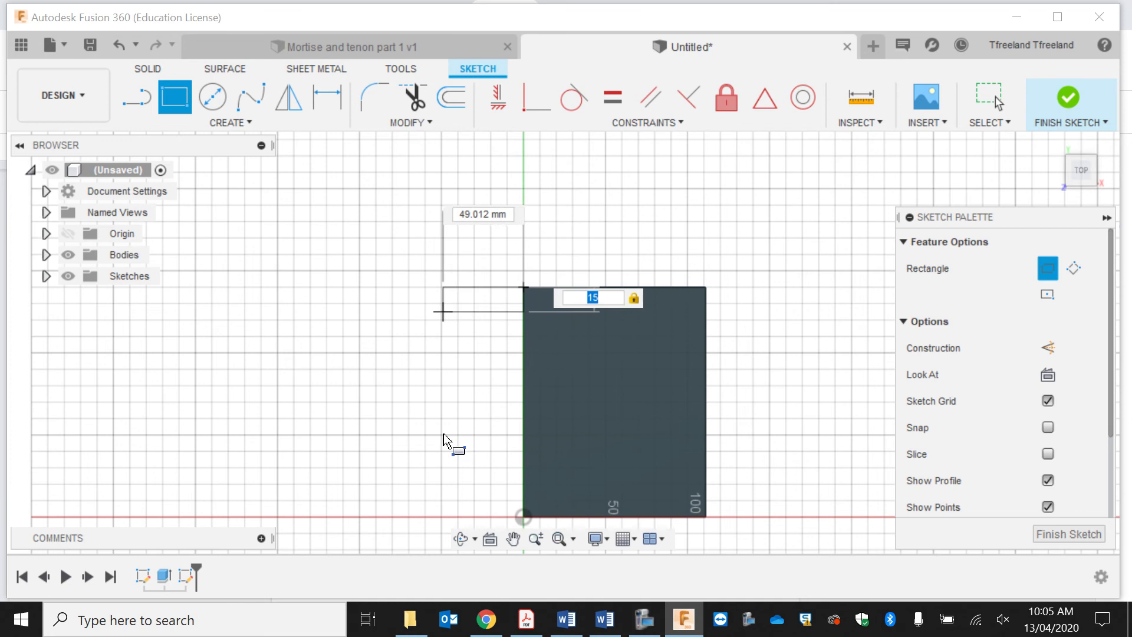
click(538, 323)
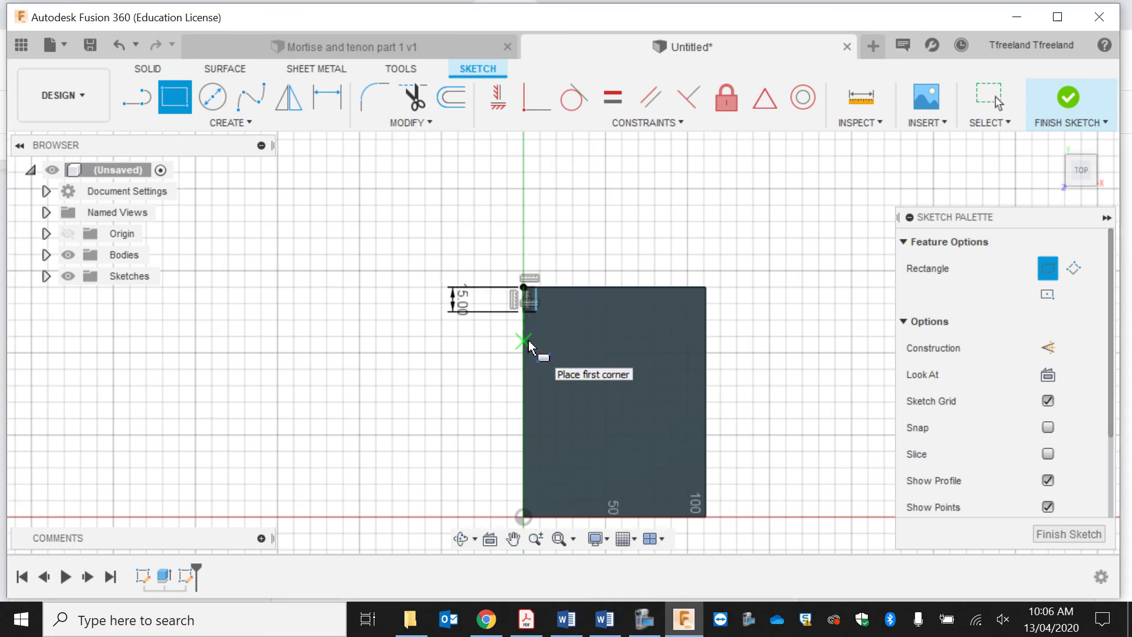
Draw a 15 mm wide rectangle along the full 140 mm long edge of the board's face and finish the sketch.
key(Escape)
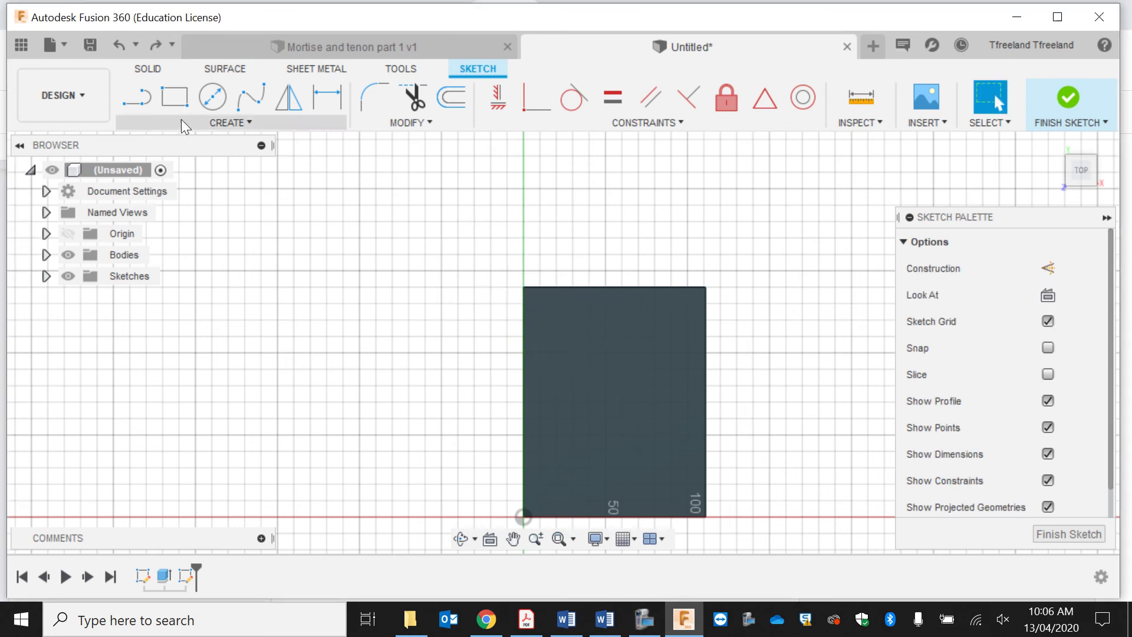
click(176, 98)
click(523, 288)
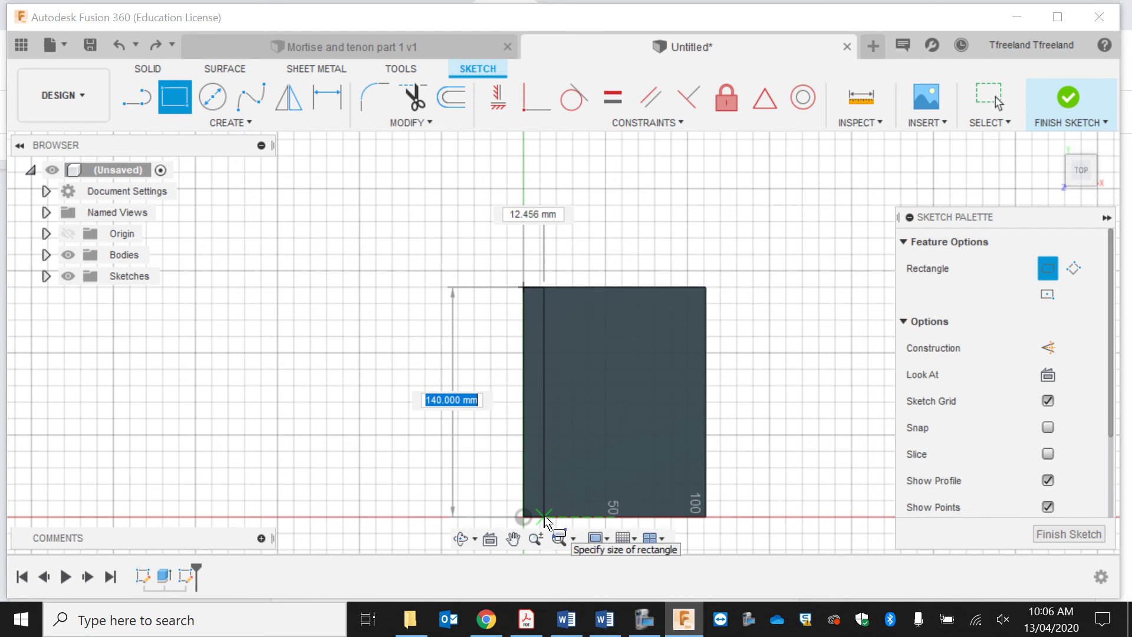
key(Tab)
text(15)
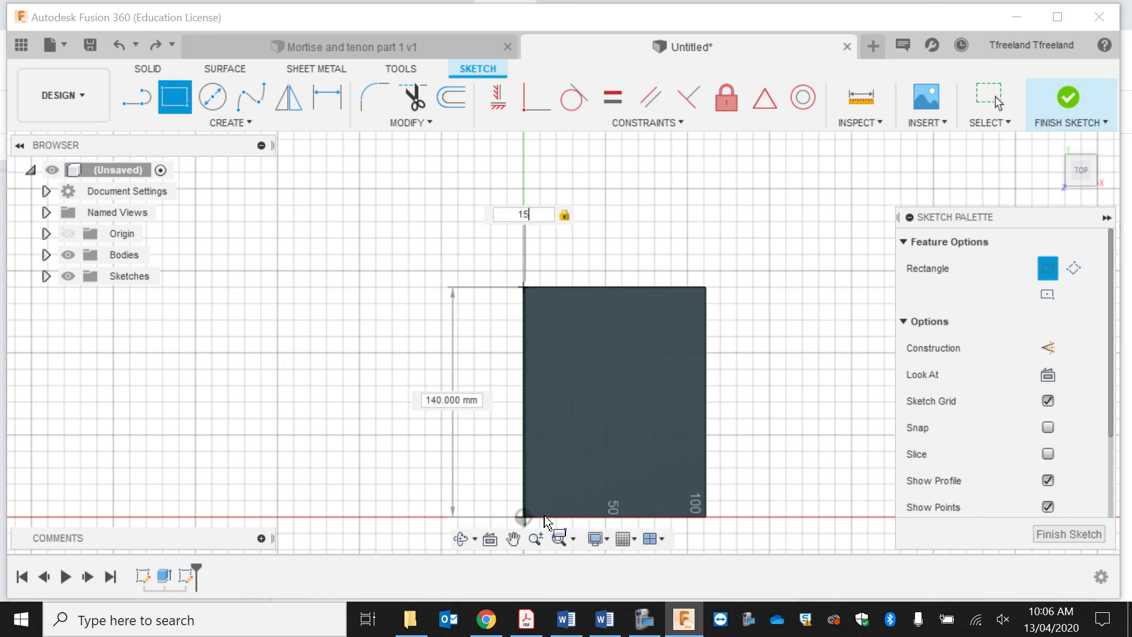
key(Return)
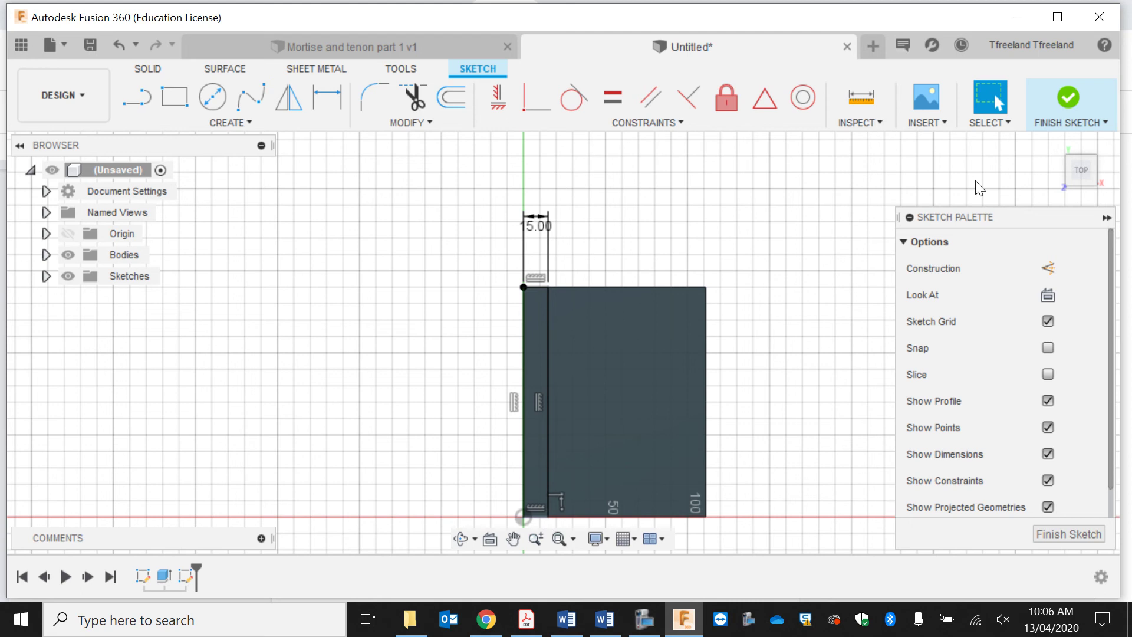
click(1068, 96)
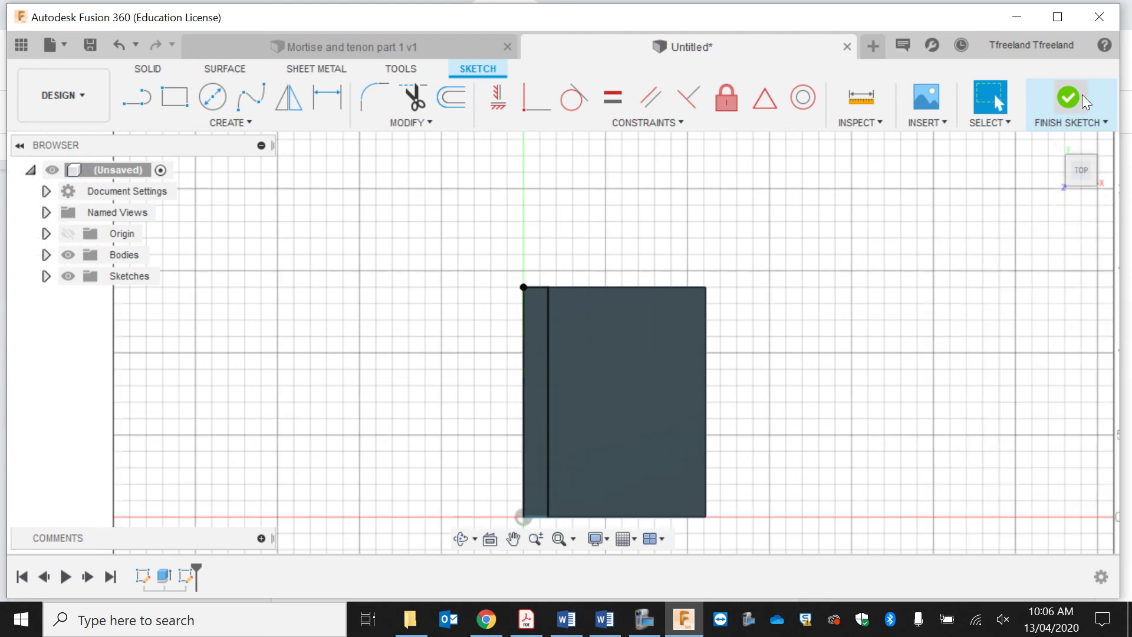
Extrude the 15 mm wide strip by -5 mm to cut the first tenon shoulder into the board.
click(528, 415)
click(461, 538)
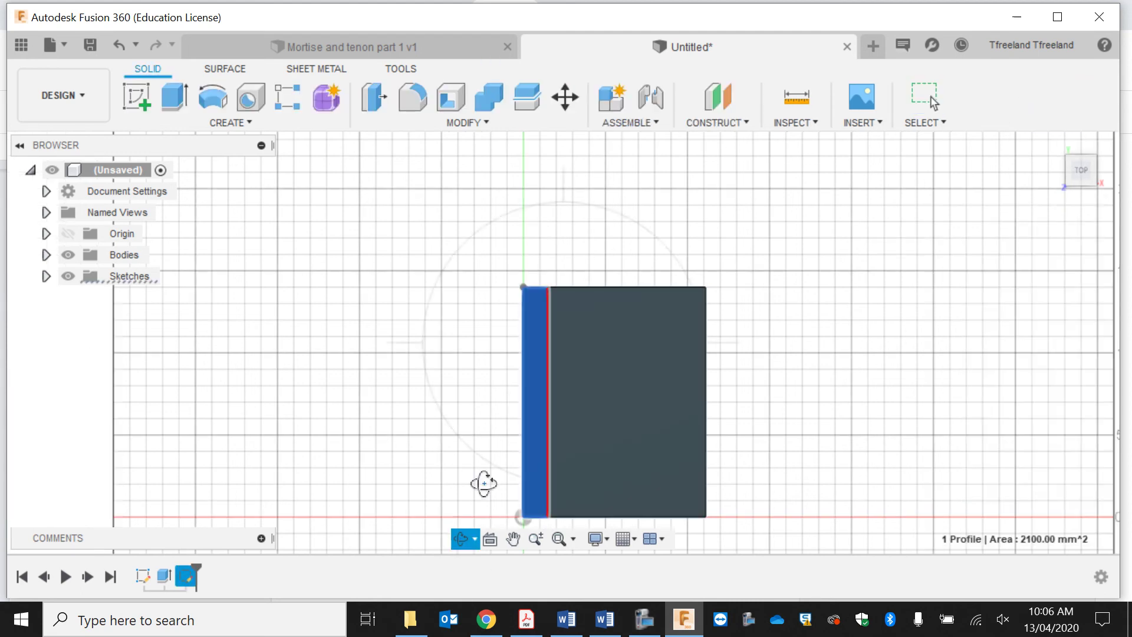
drag(483, 480, 536, 471)
key(Escape)
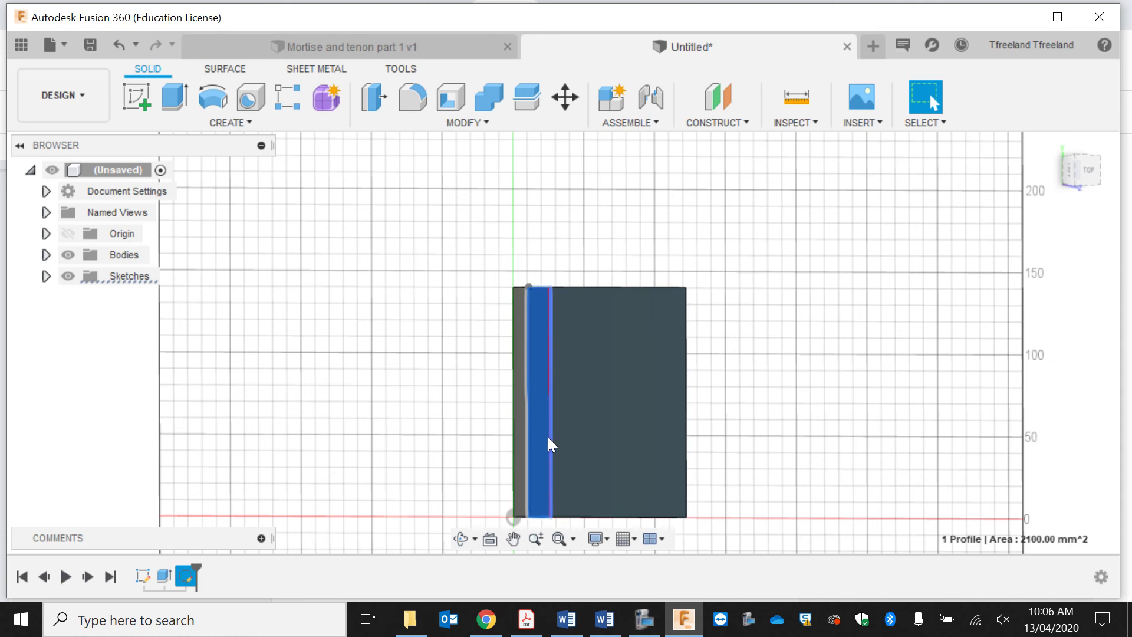
click(182, 92)
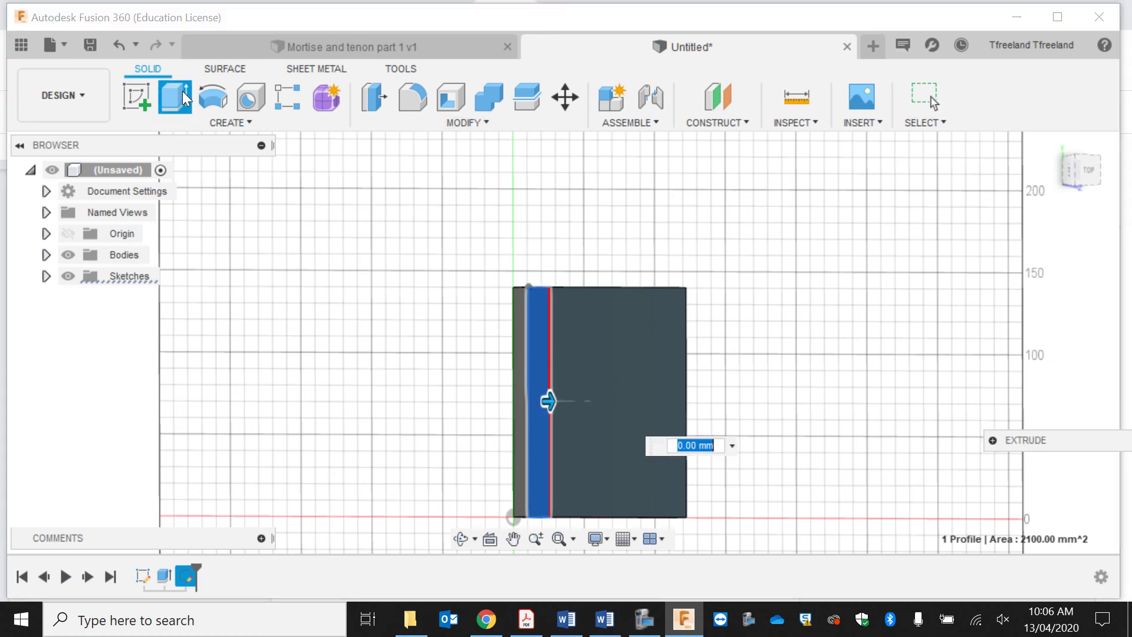
text(-5)
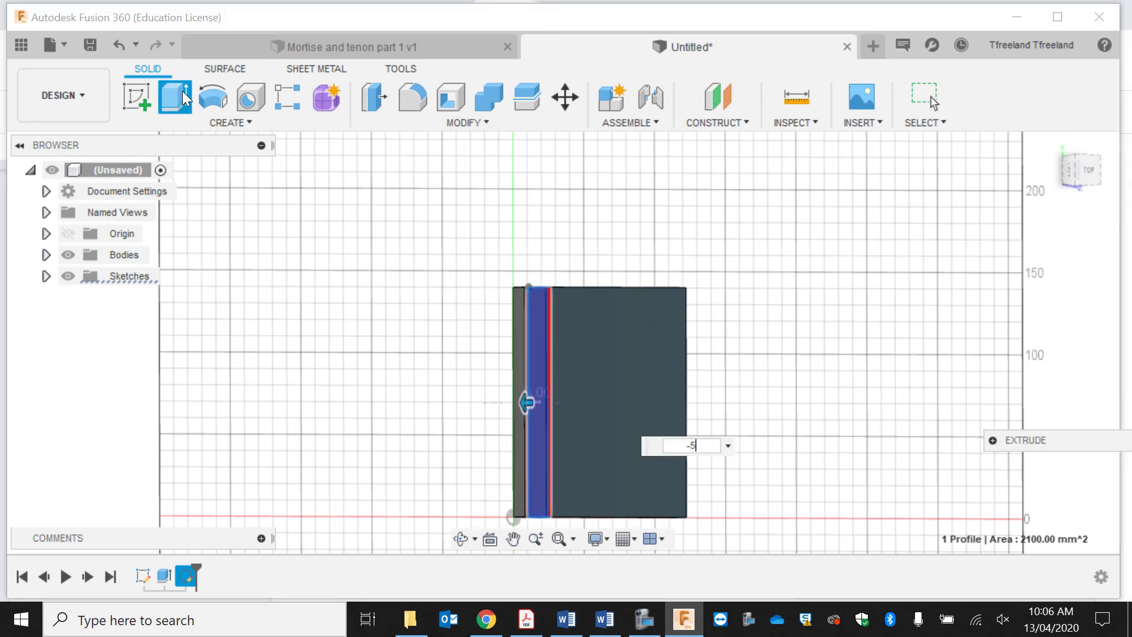
key(Return)
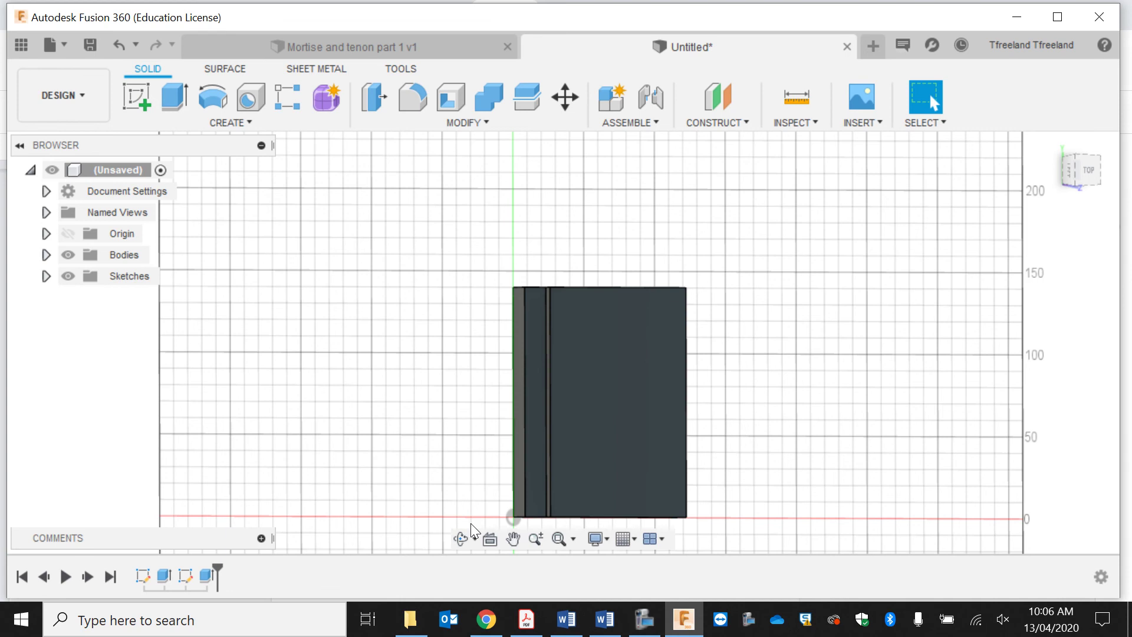
Start a sketch on the board's opposite large face.
click(461, 538)
drag(500, 361, 720, 374)
key(Escape)
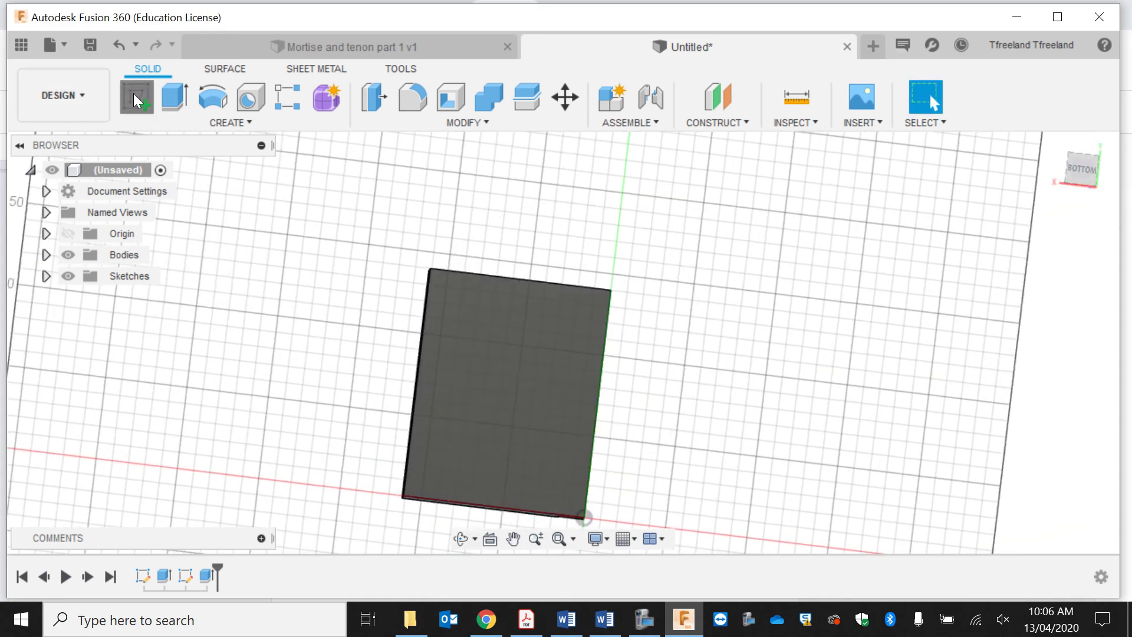
click(137, 99)
click(574, 374)
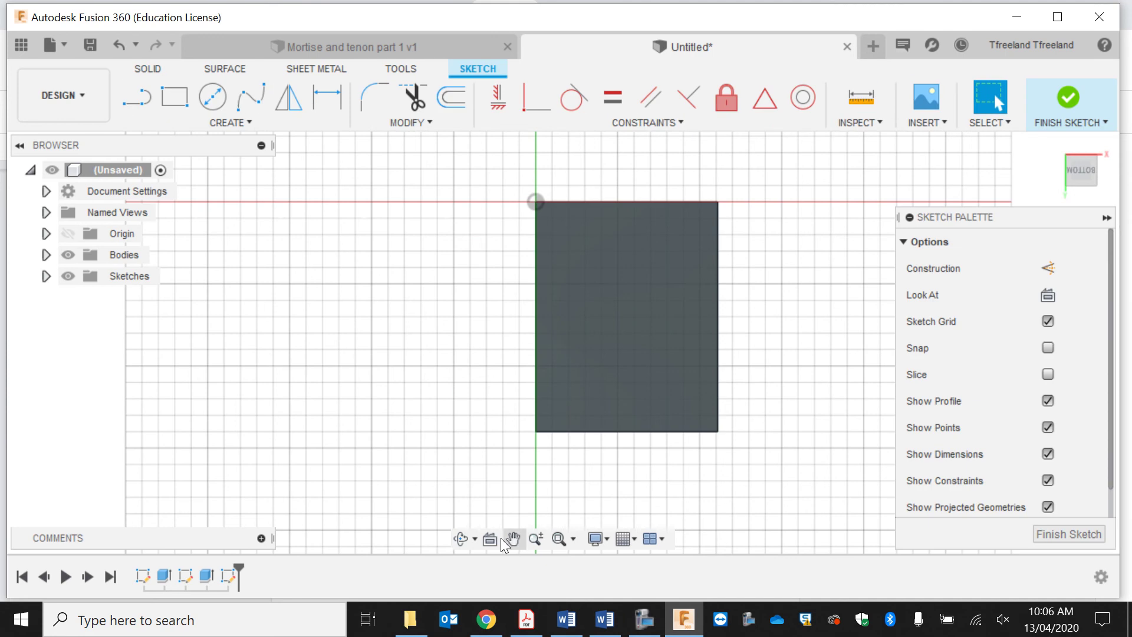
Draw a 15 x 140 mm rectangle from the origin along the board's long edge and finish the sketch.
click(461, 538)
mouse_move(557, 318)
mouse_down()
mouse_move(567, 254)
mouse_move(558, 207)
mouse_move(564, 230)
mouse_up()
key(Escape)
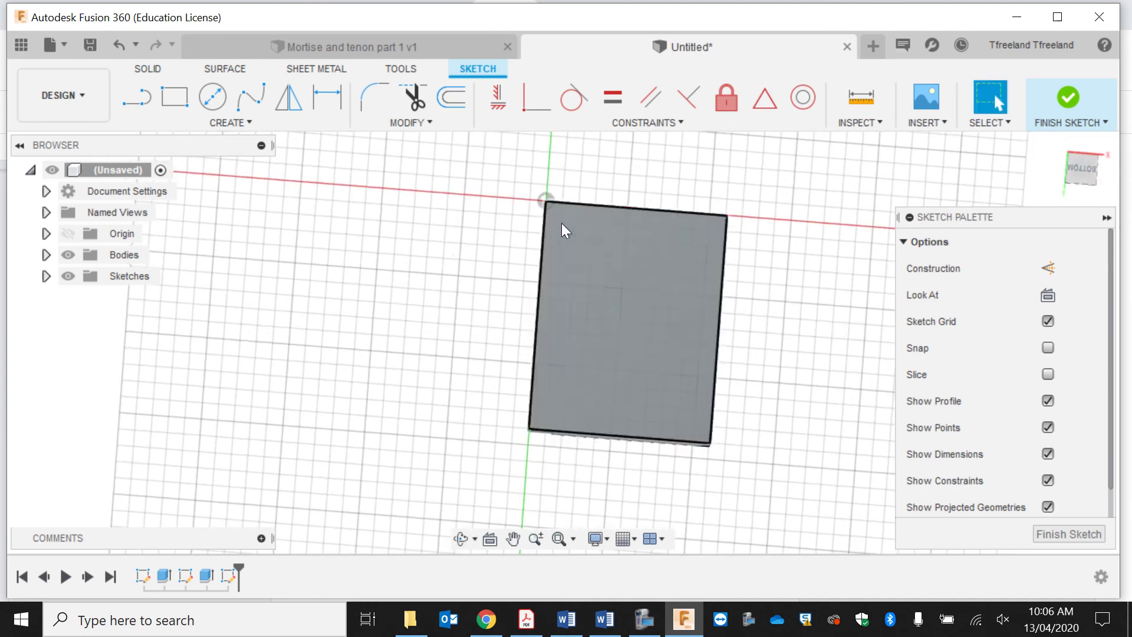
click(180, 106)
click(546, 202)
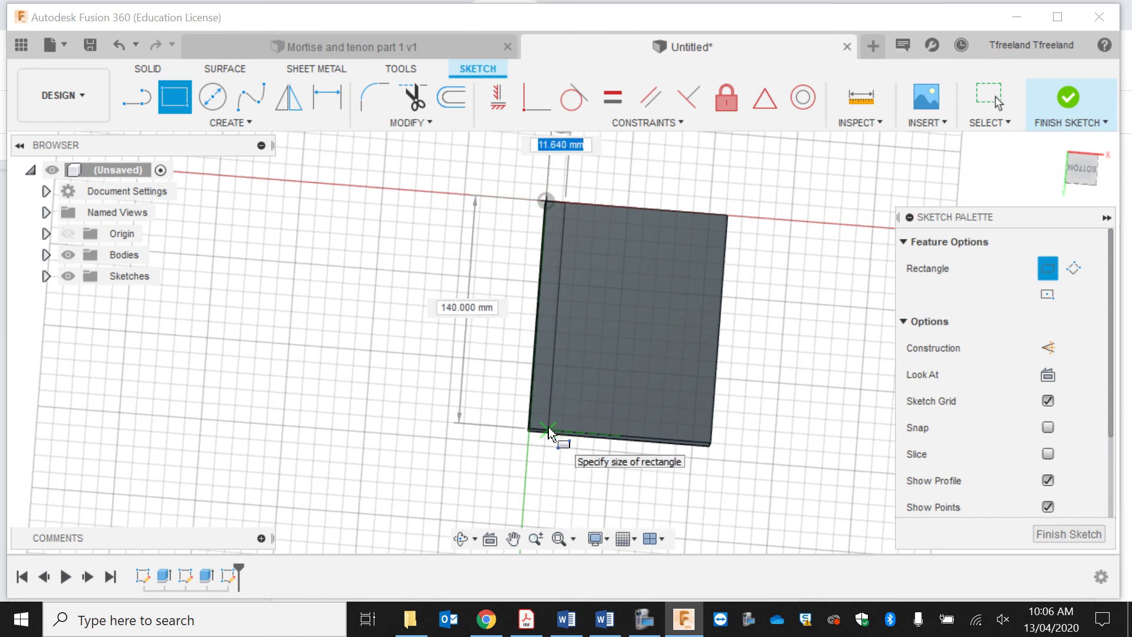
key(Tab)
key(BackSpace)
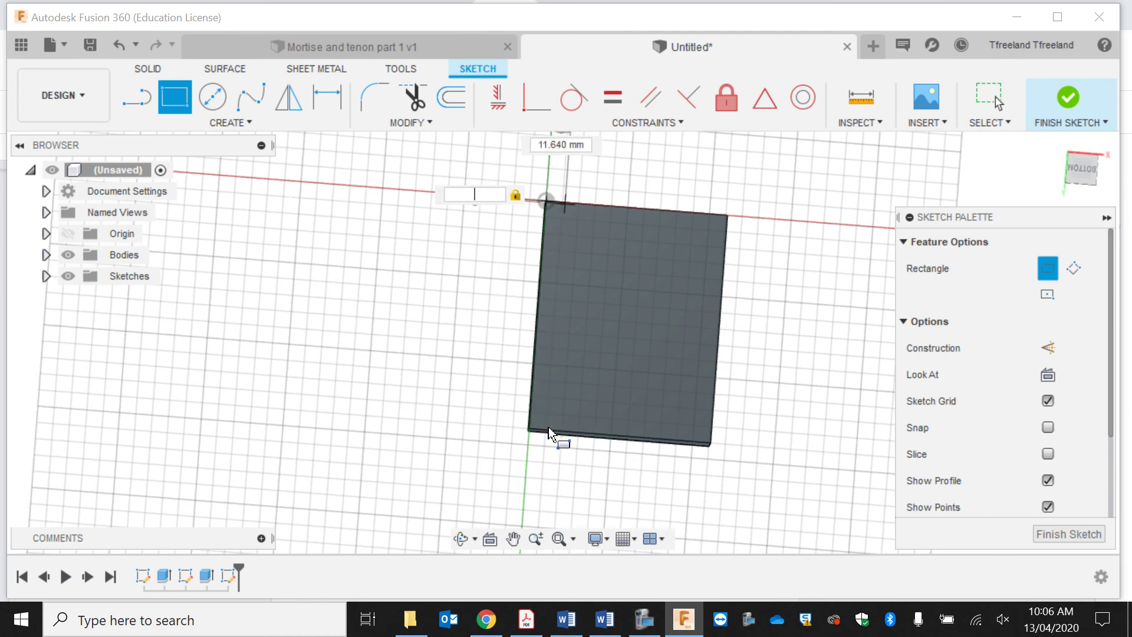
text(140)
key(Tab)
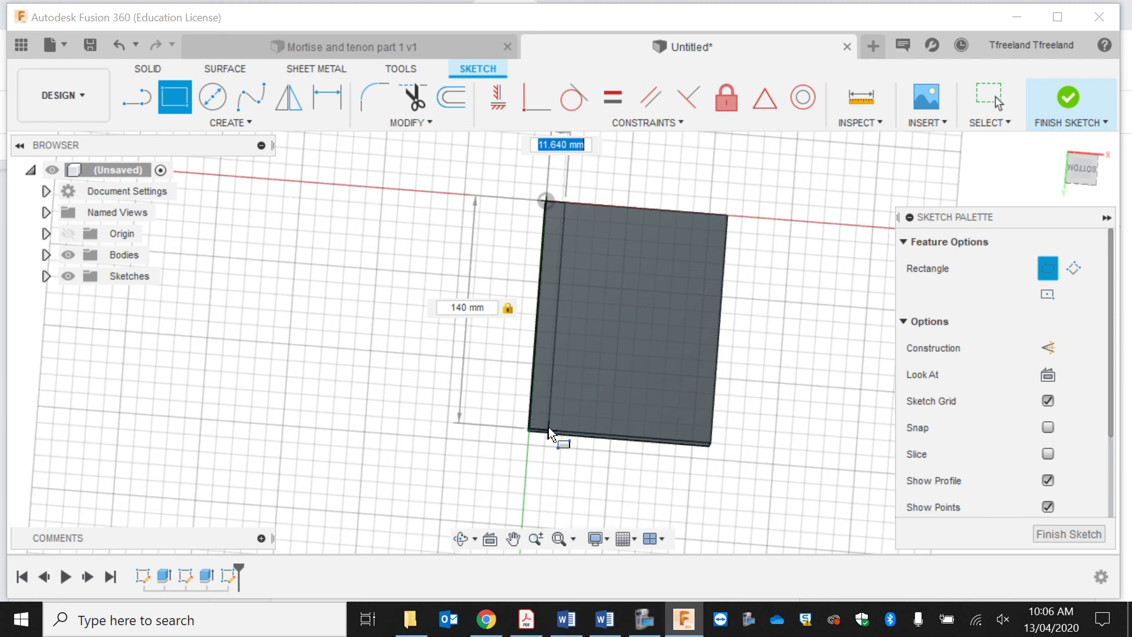
text(15)
key(Return)
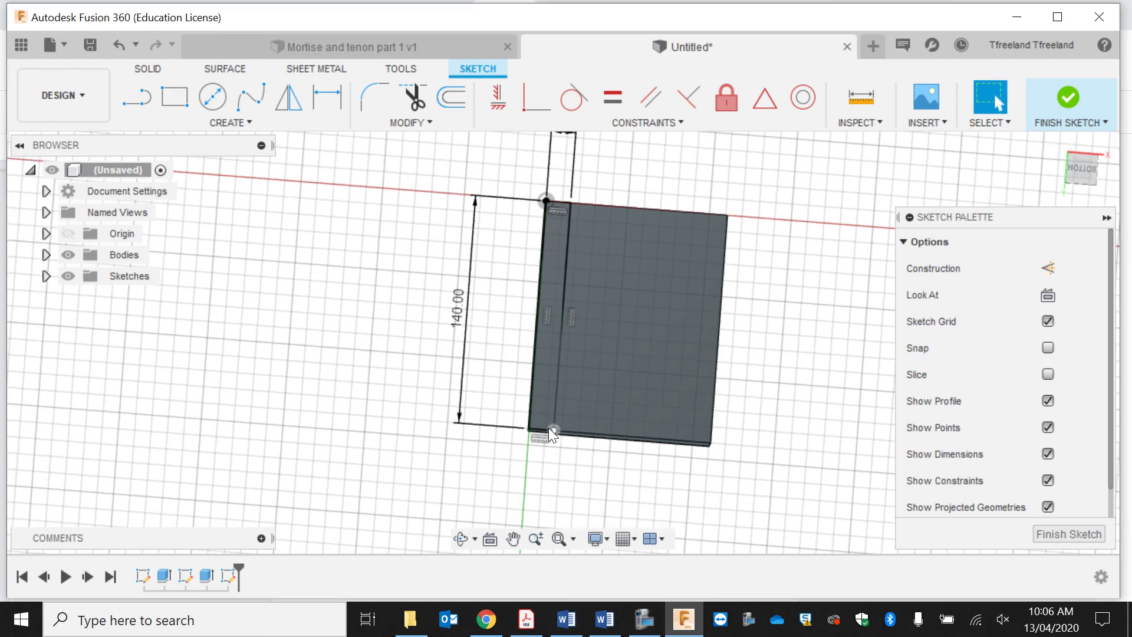
click(1080, 86)
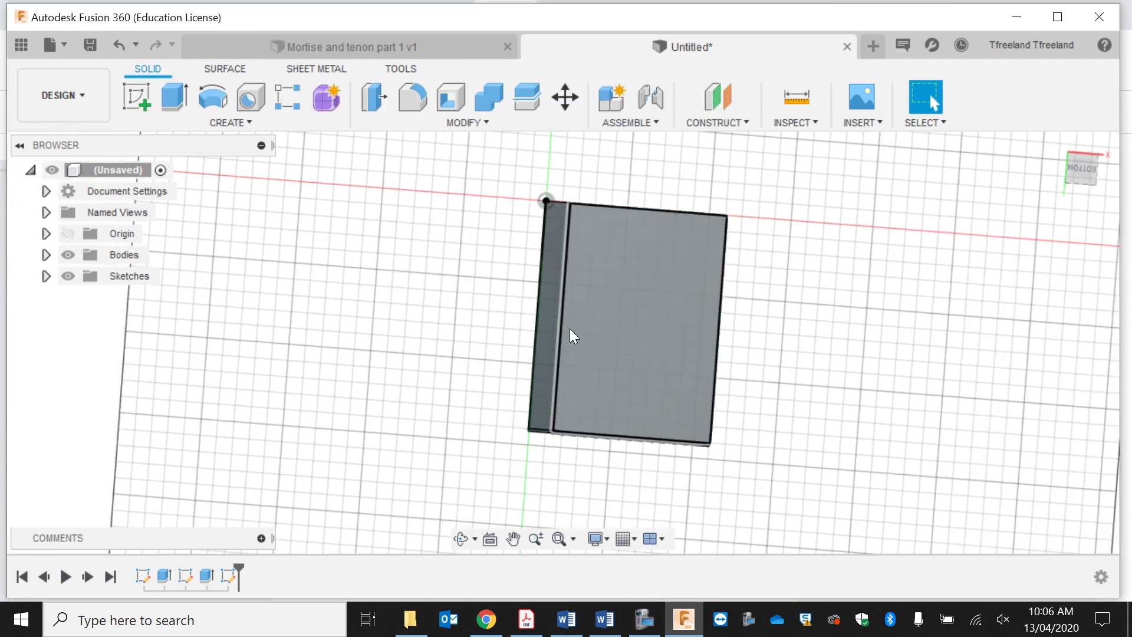
Extrude the strip on the underside by -5 mm to cut the second tenon shoulder.
click(549, 332)
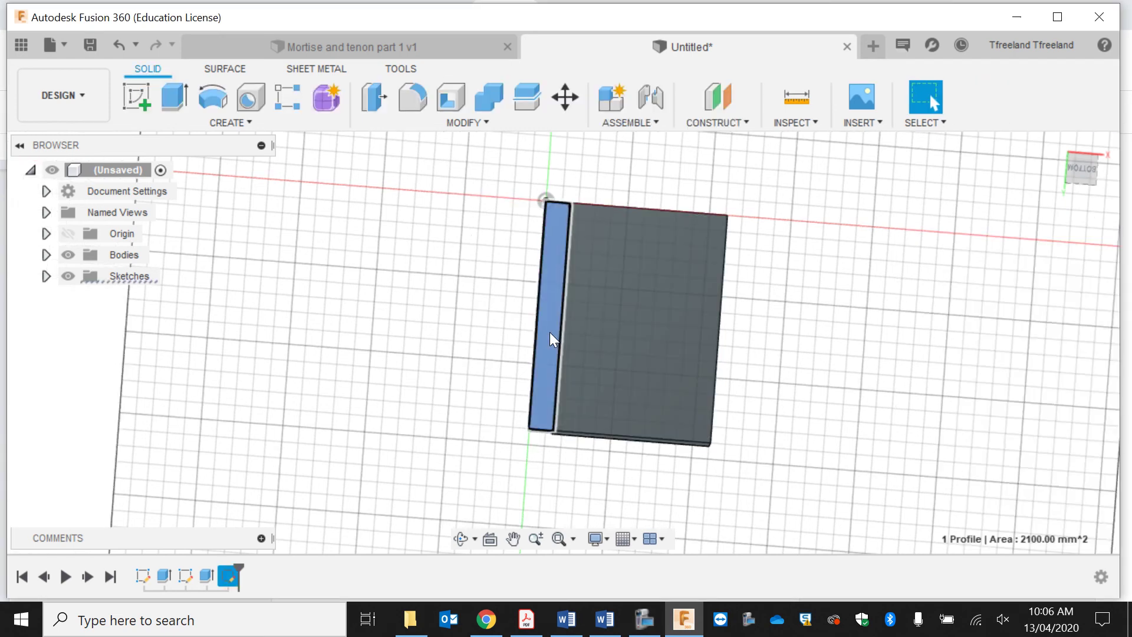
click(460, 538)
drag(501, 483, 383, 248)
click(188, 99)
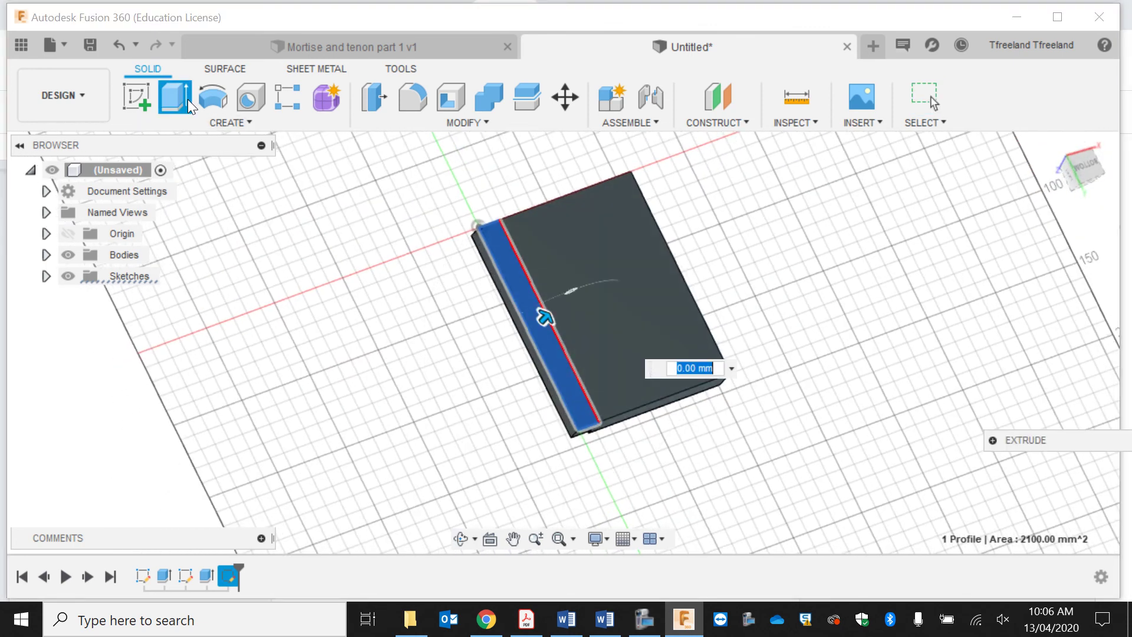
text(0)
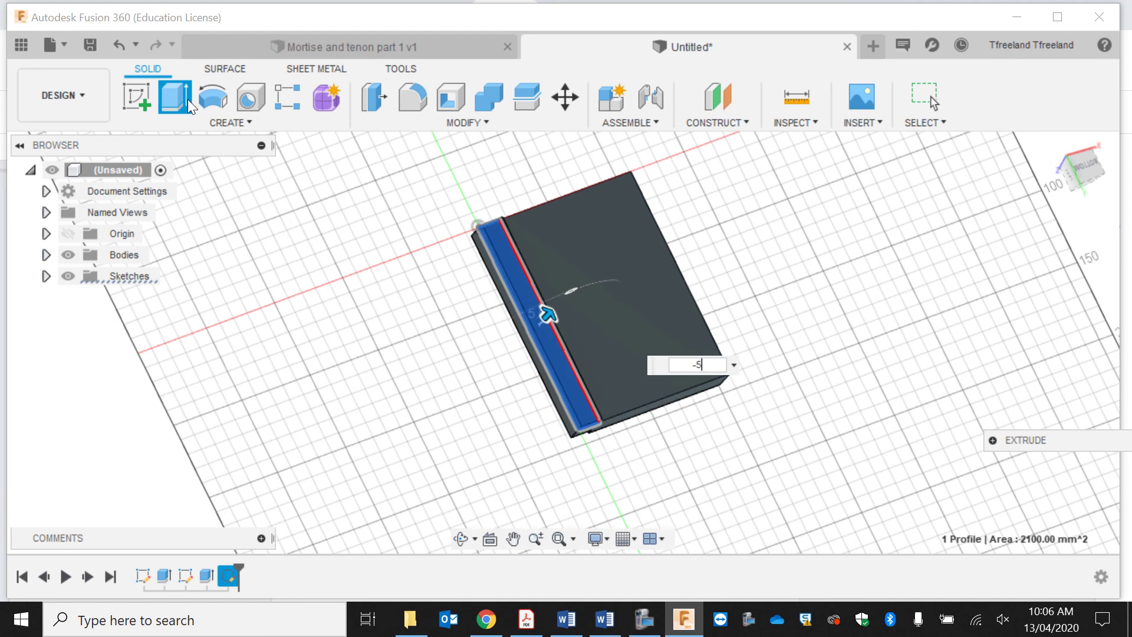
key(Return)
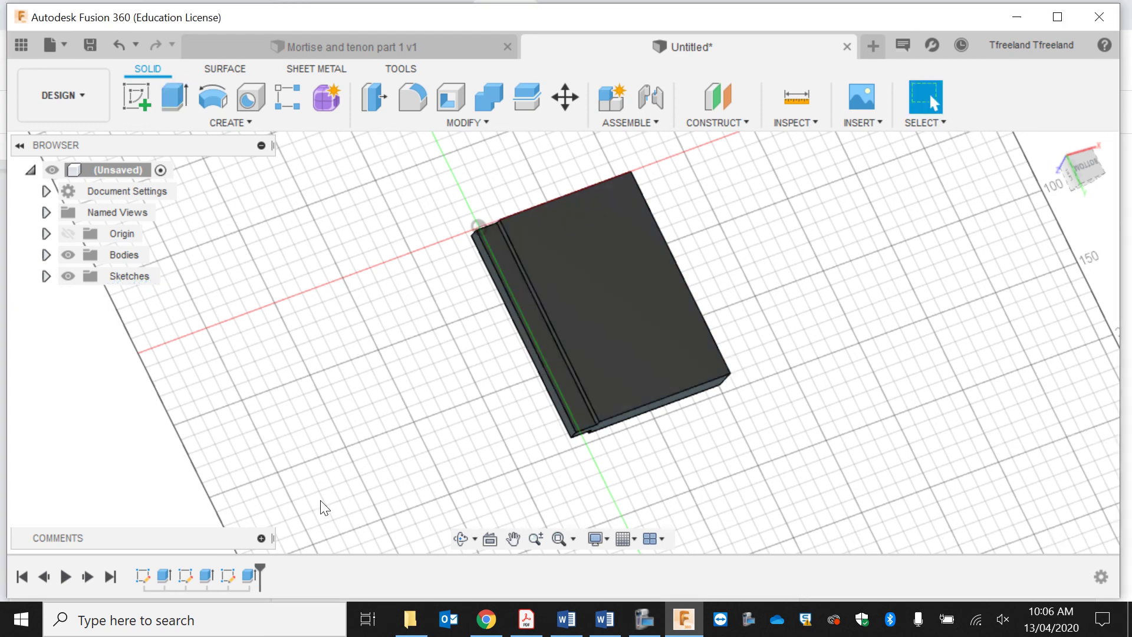
Start a sketch on the recessed face of the tenon on the board's underside.
click(461, 538)
drag(506, 348, 462, 329)
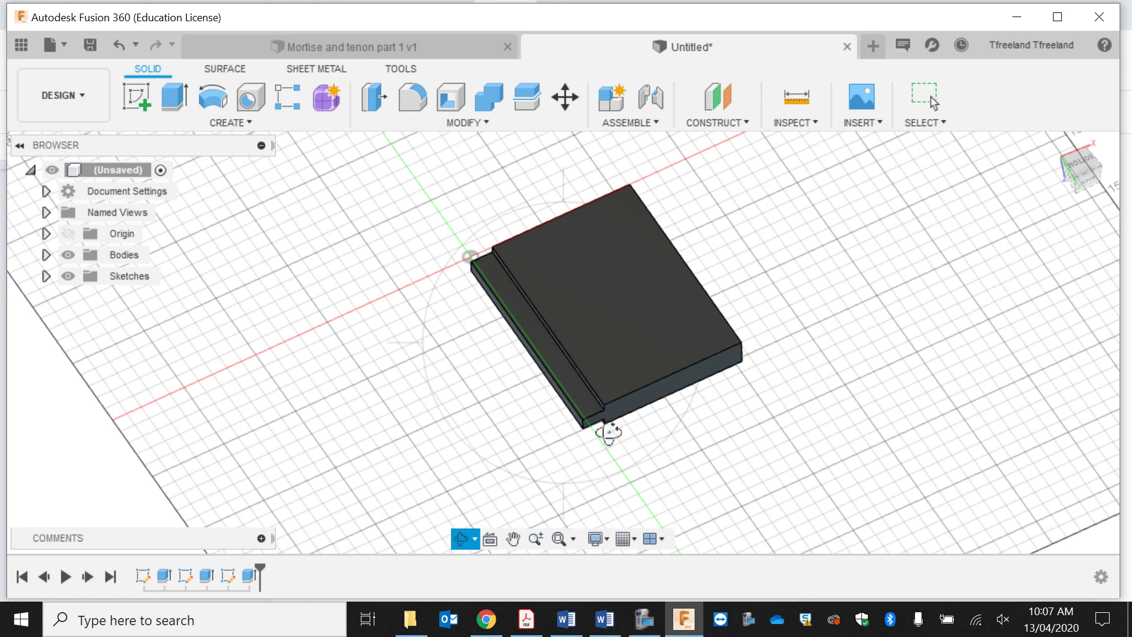
scroll(619, 422, up, 3)
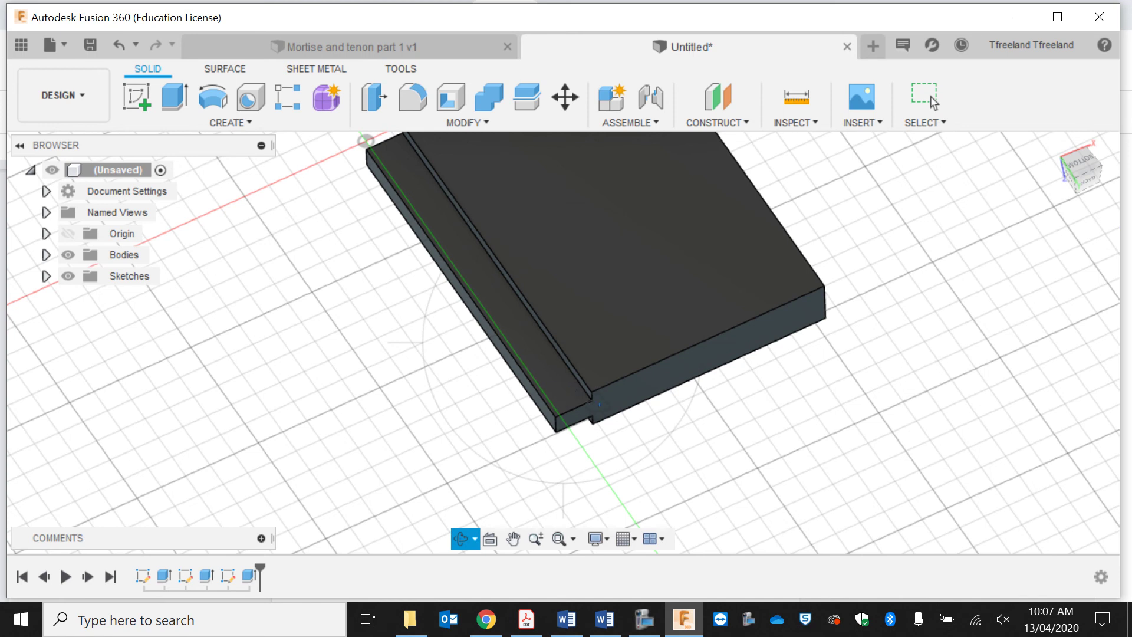
scroll(594, 386, down, 1)
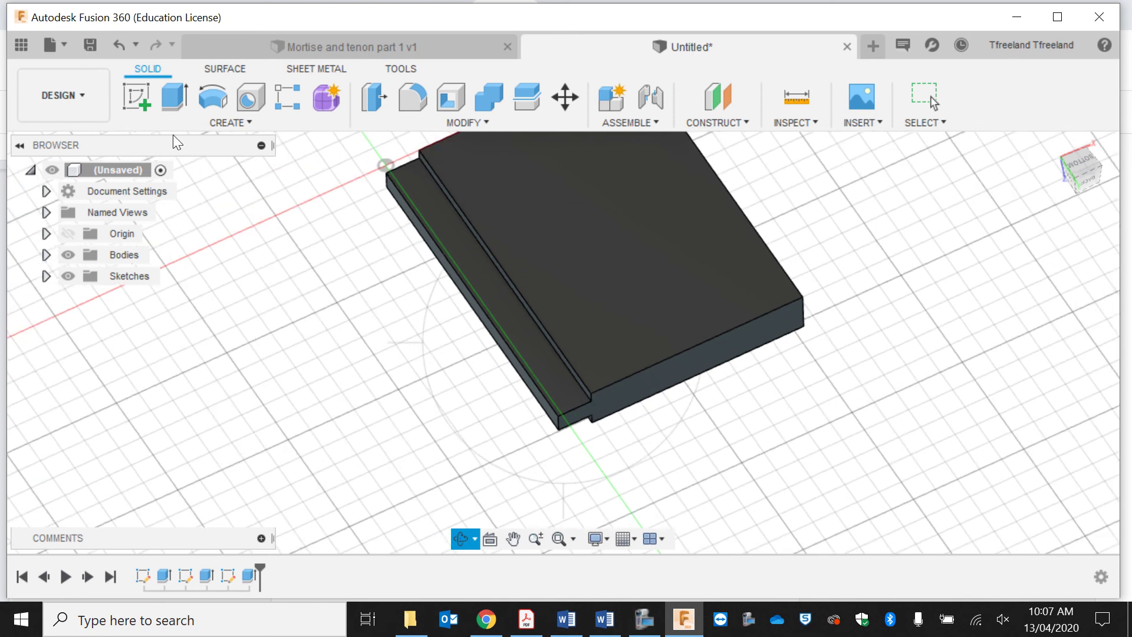
click(150, 106)
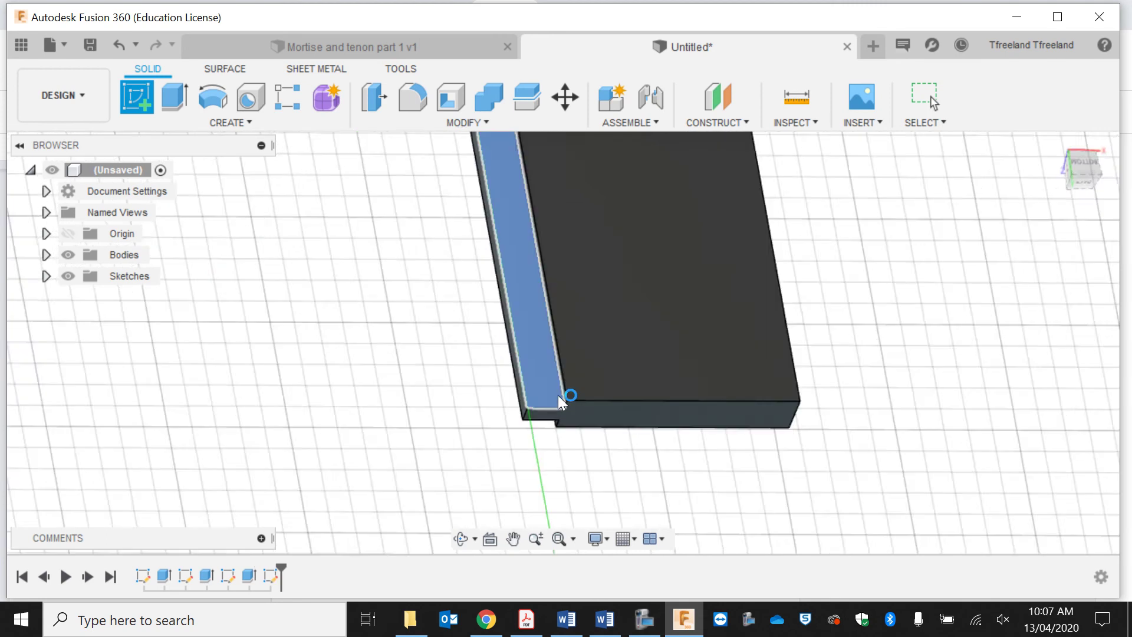
click(558, 395)
Draw a rectangle 20 mm high across the tenon's full width, at the tenon end away from the origin.
click(175, 97)
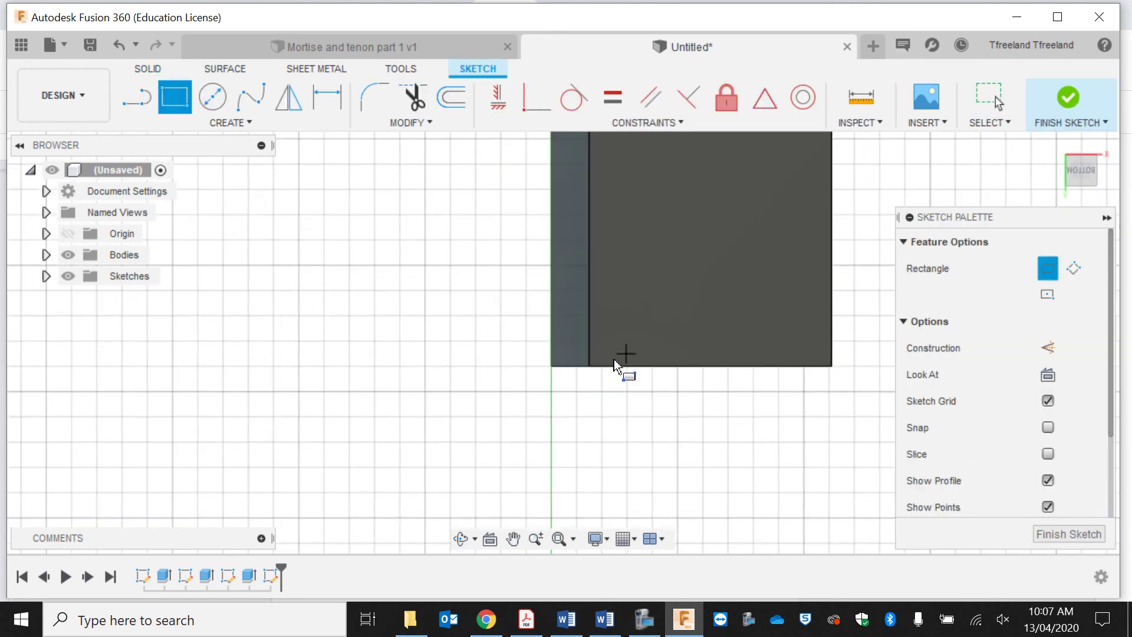
click(551, 366)
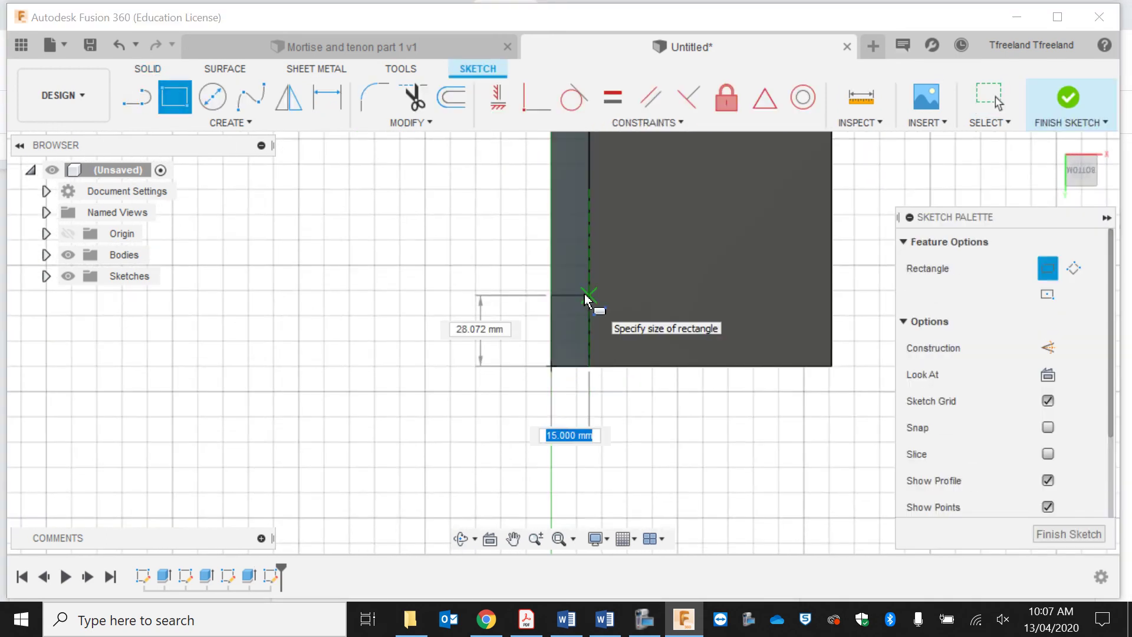
key(Tab)
key(BackSpace)
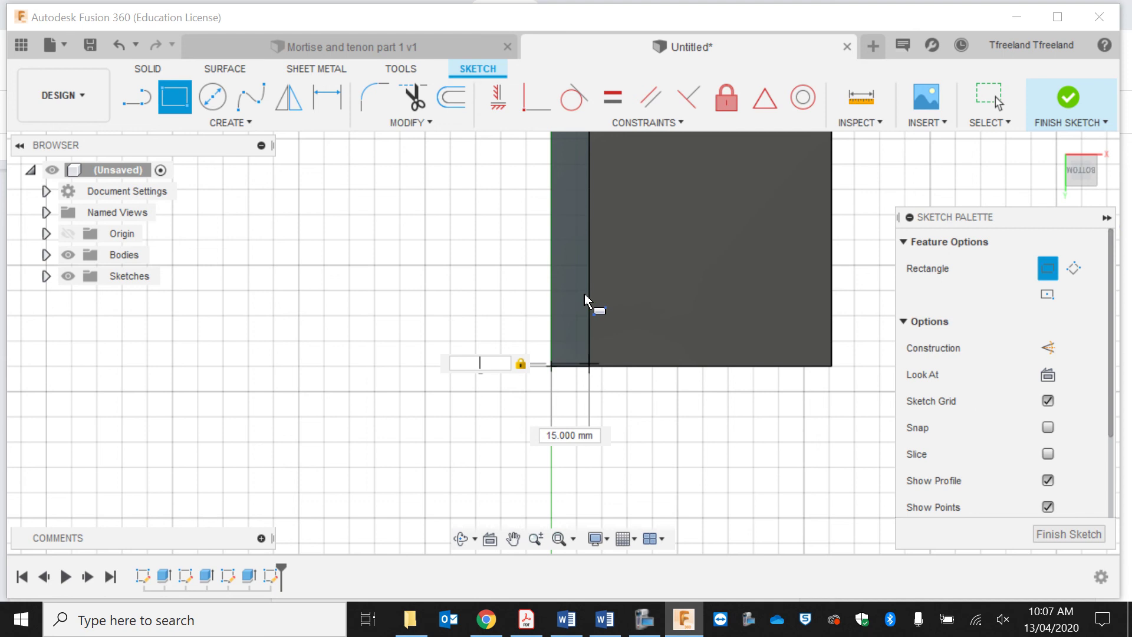
key(Return)
key(Escape)
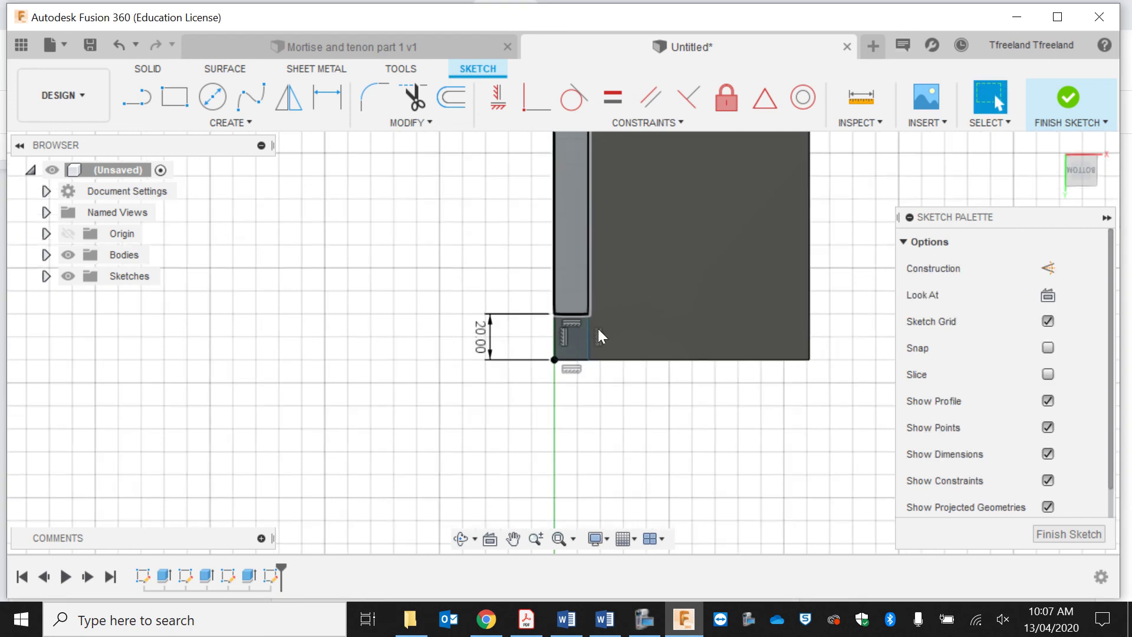
Draw a second 20 mm high rectangle across the tenon's full width from the origin corner and finish the sketch.
click(512, 538)
drag(715, 196, 657, 405)
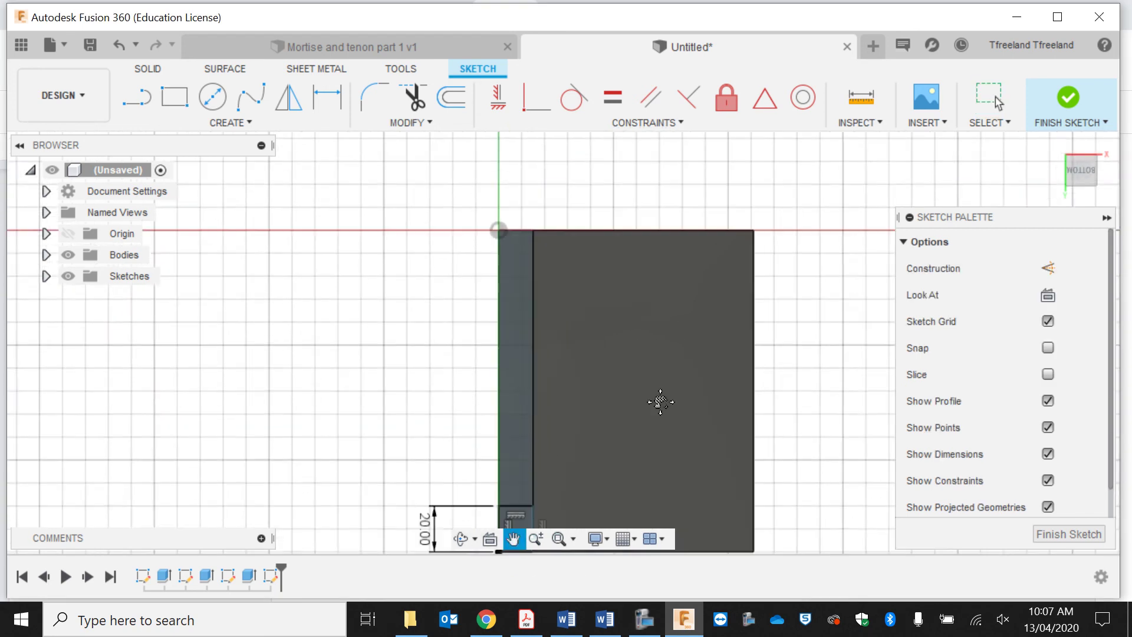
drag(614, 296, 607, 258)
click(174, 97)
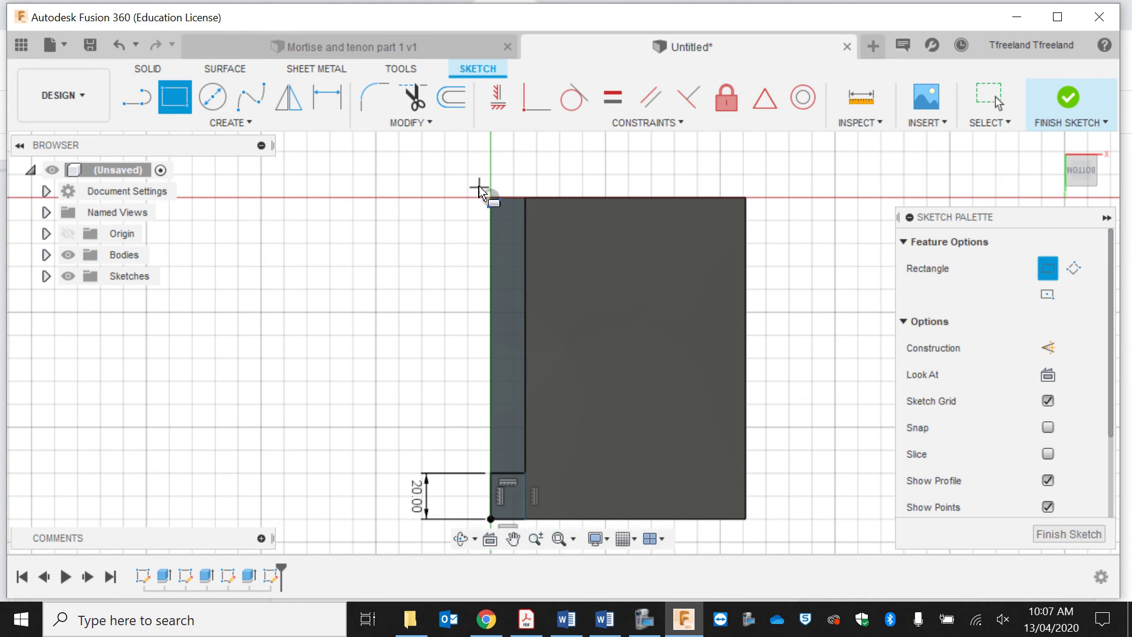
click(490, 197)
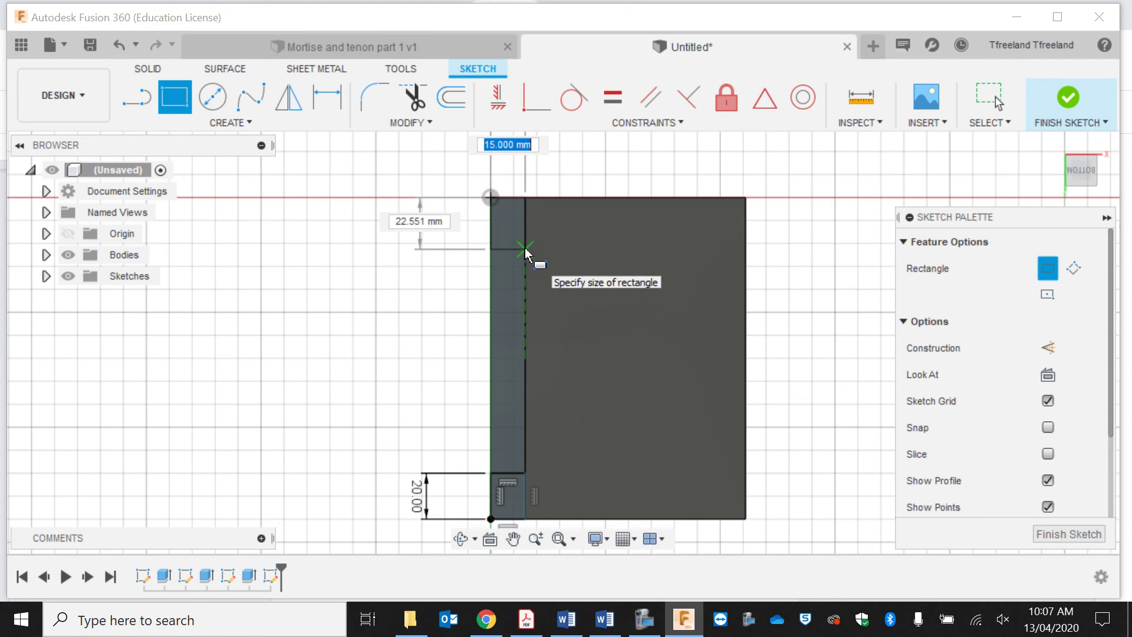
key(Tab)
text(20)
key(Return)
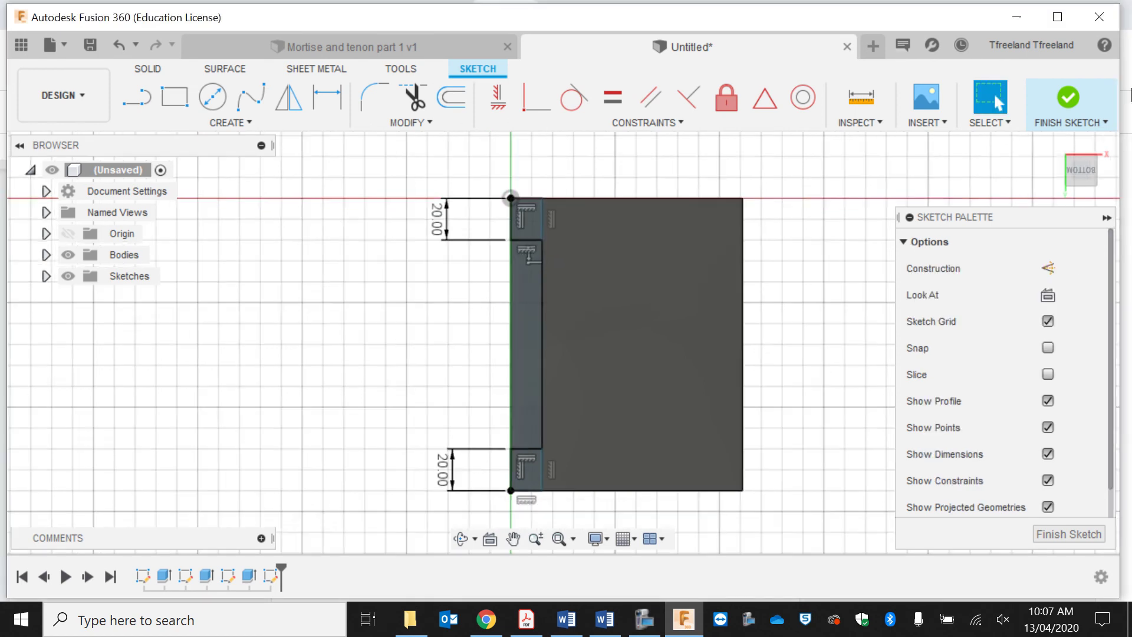
click(1067, 98)
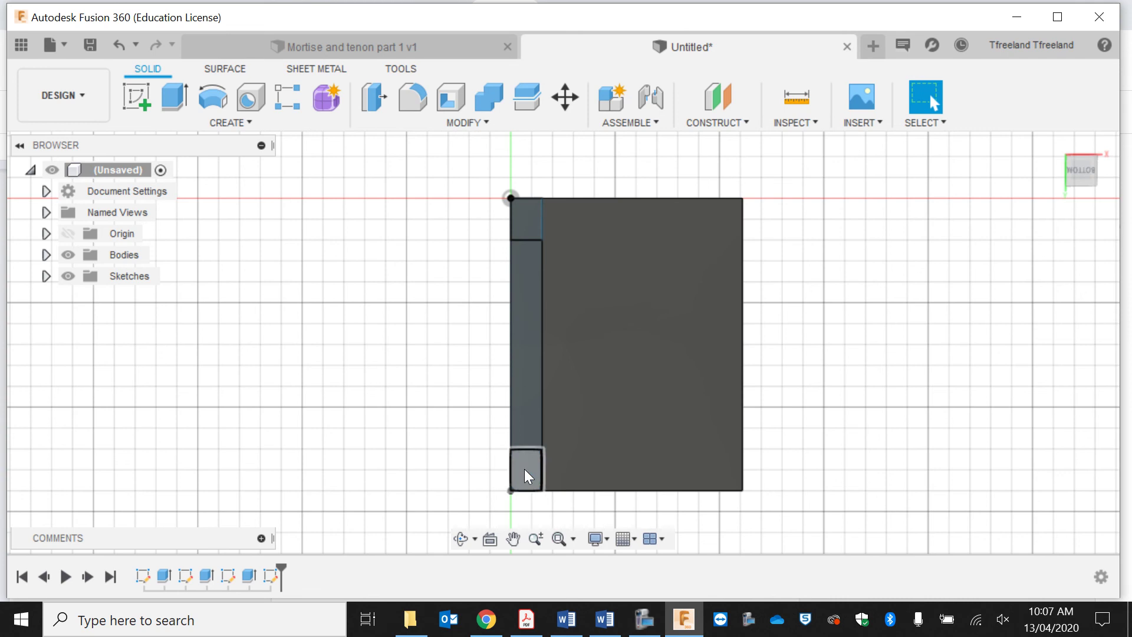
Extrude both end rectangles on the tenon by -9 mm to cut the tenon short at each end.
click(524, 469)
click(524, 213)
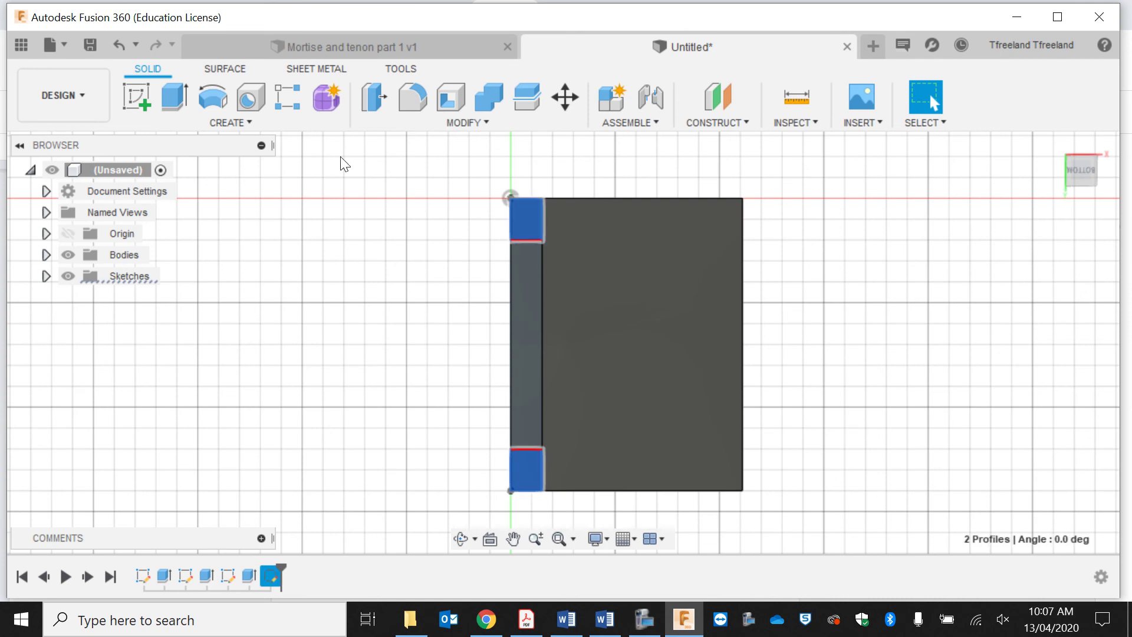
click(168, 102)
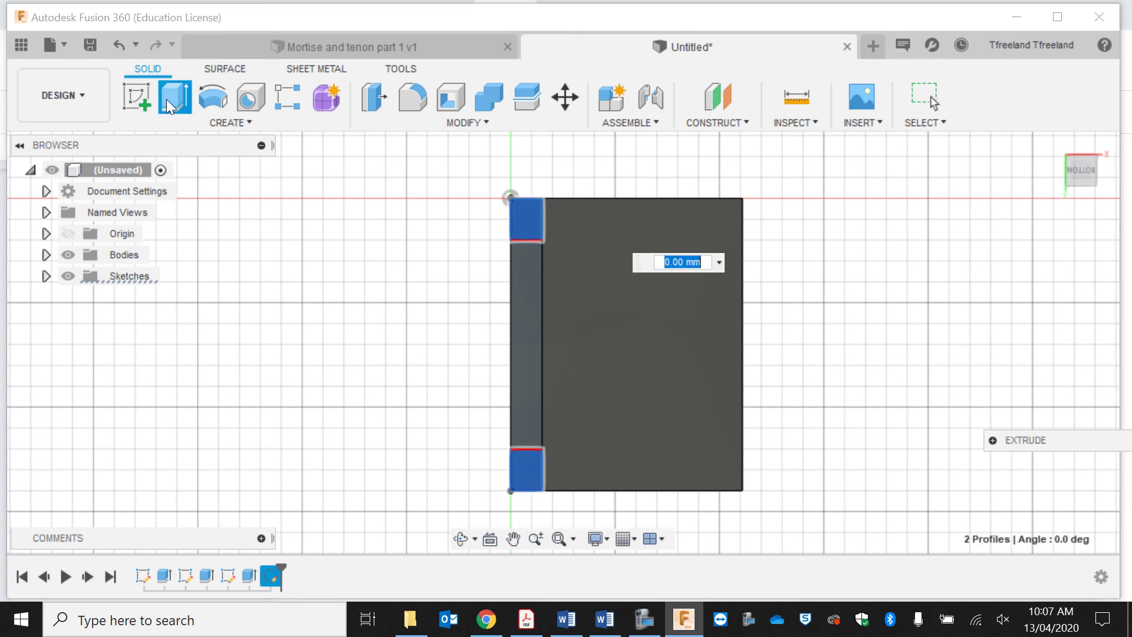
key(BackSpace)
text(-9)
key(Return)
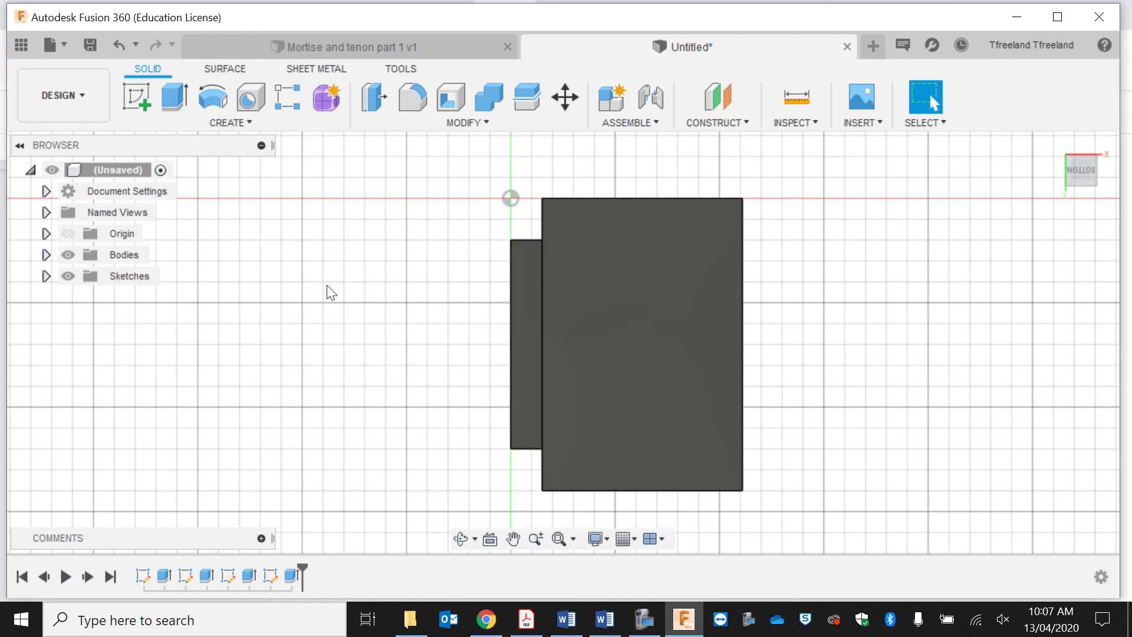
Save the tenon board design as "Mortise and tenon joit part 2" in Types of Joints.
click(463, 539)
drag(517, 450, 527, 177)
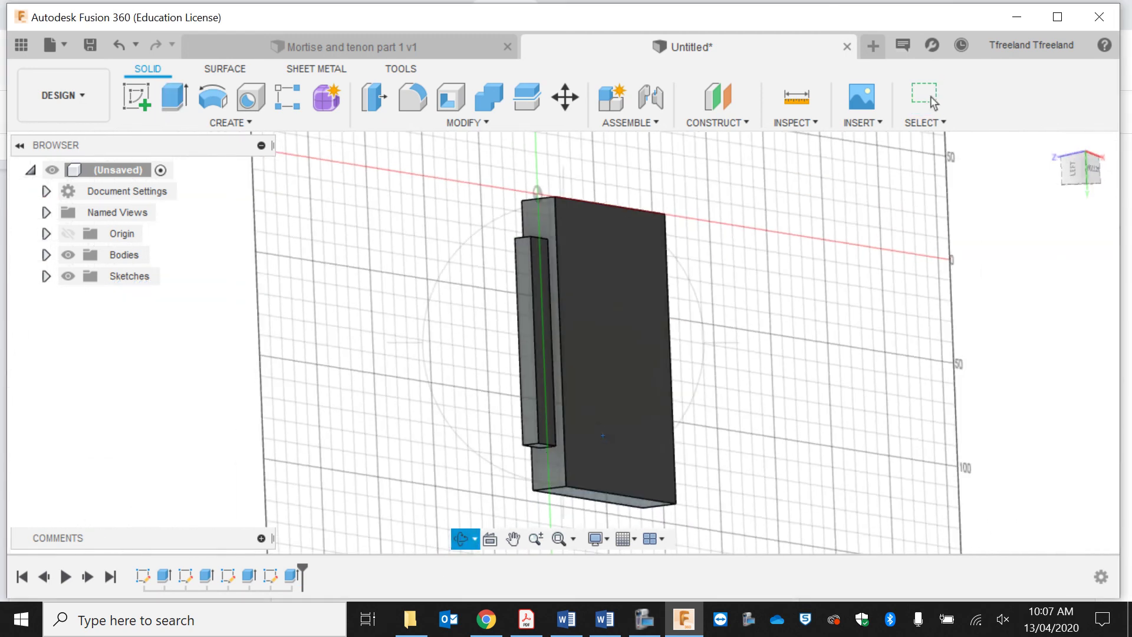
drag(540, 227, 522, 260)
drag(596, 356, 476, 413)
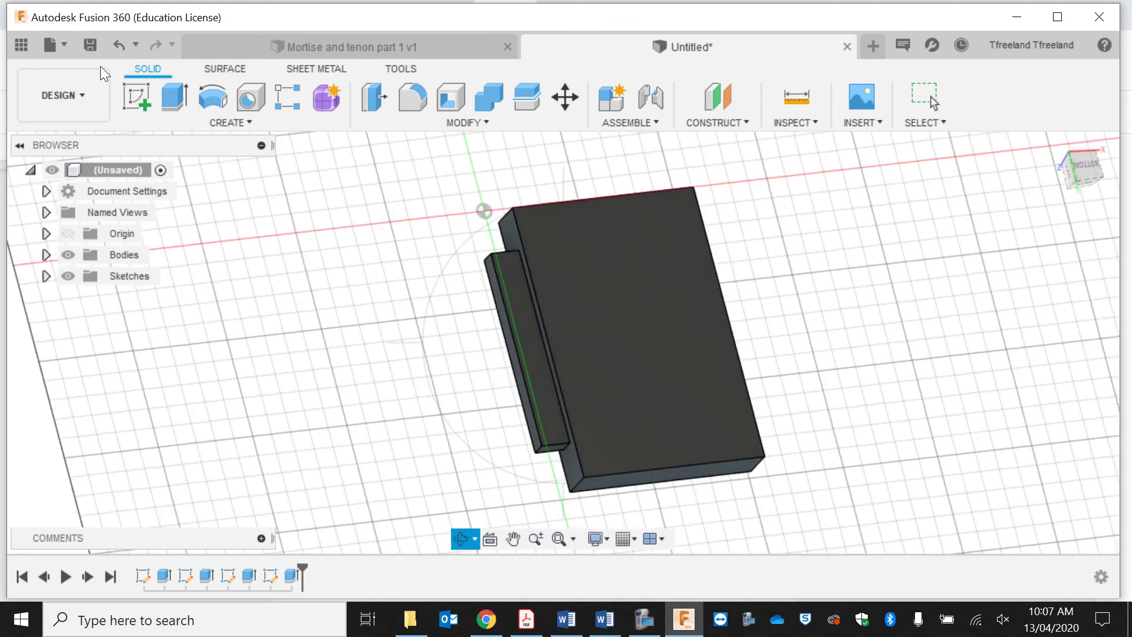
click(90, 45)
text(Mortise and tenon joit pa)
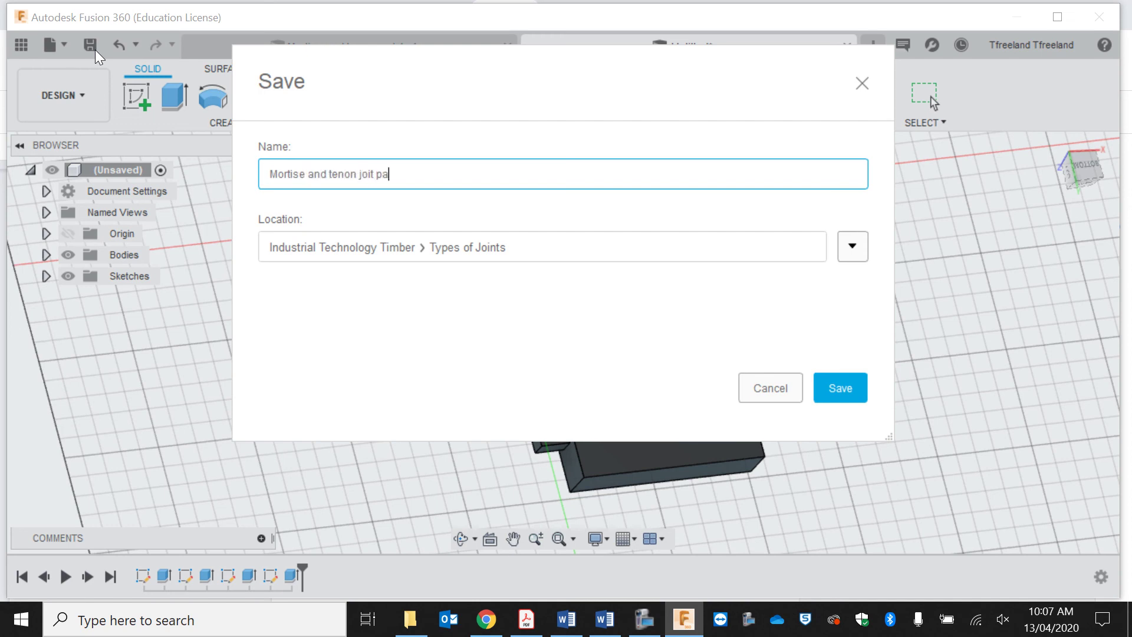
text(rt 2)
key(Return)
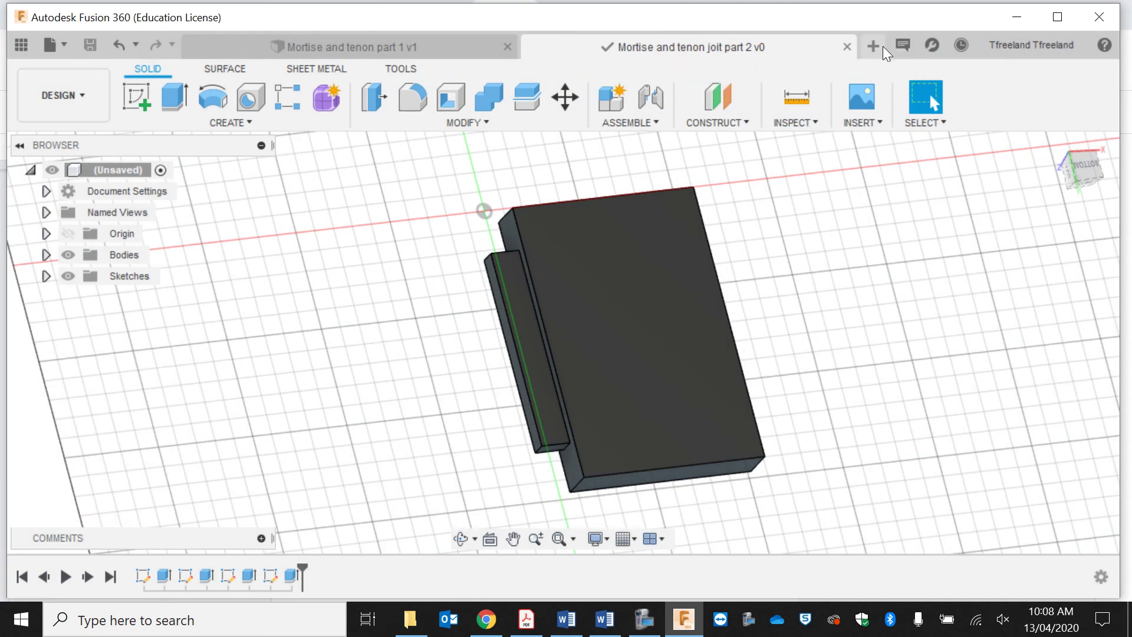
Create a new design and save it as "Completed Mortise and tenon joint" in Types of Joints.
click(872, 46)
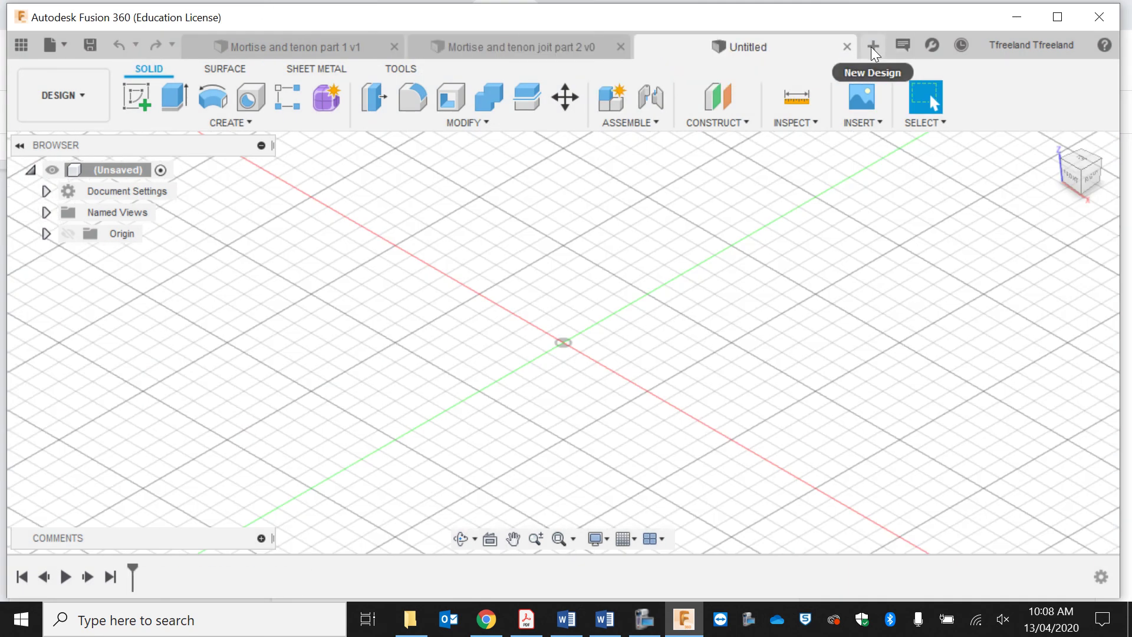
click(92, 45)
text(Completed Mortise and tenon joint)
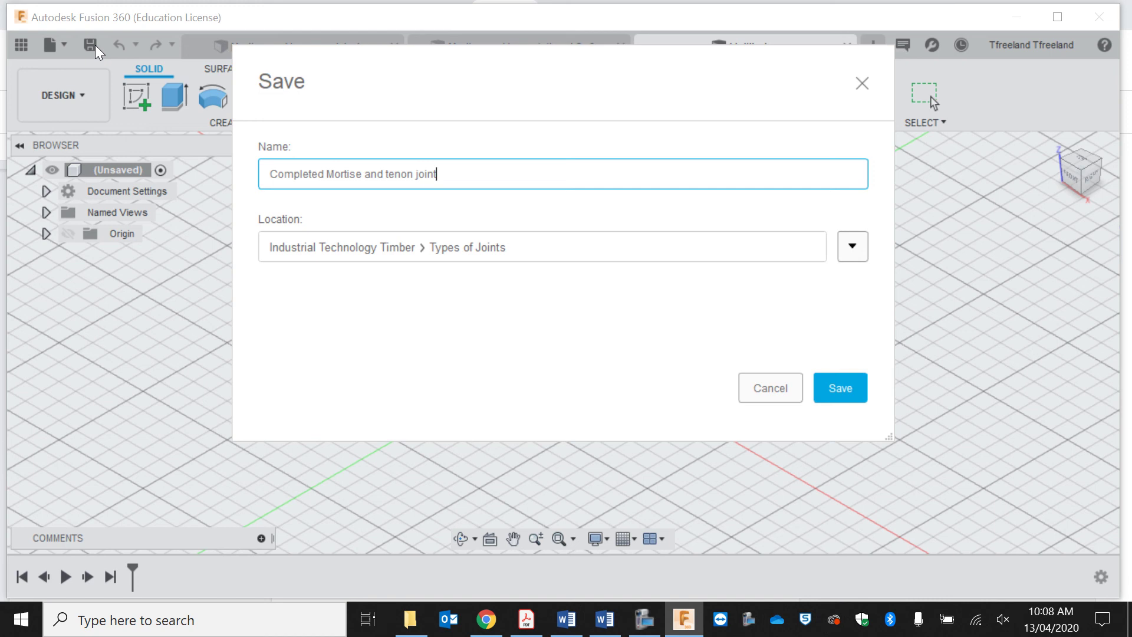
key(Return)
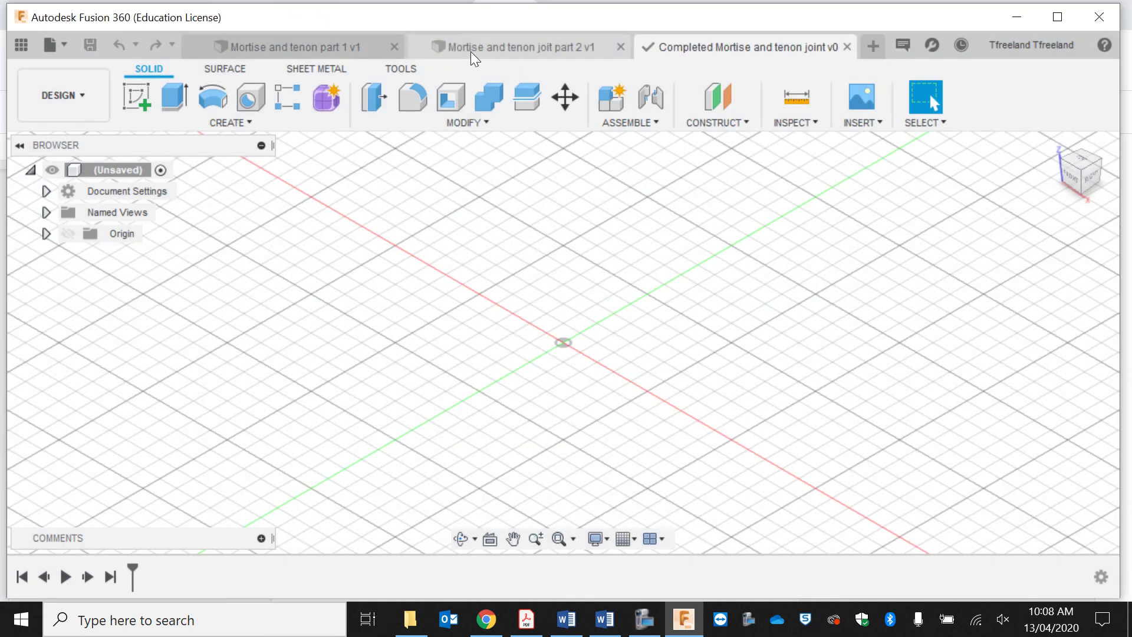
Insert the saved "Mortise and tenon part 1" into the current design at its default position.
click(21, 46)
scroll(126, 416, down, 3)
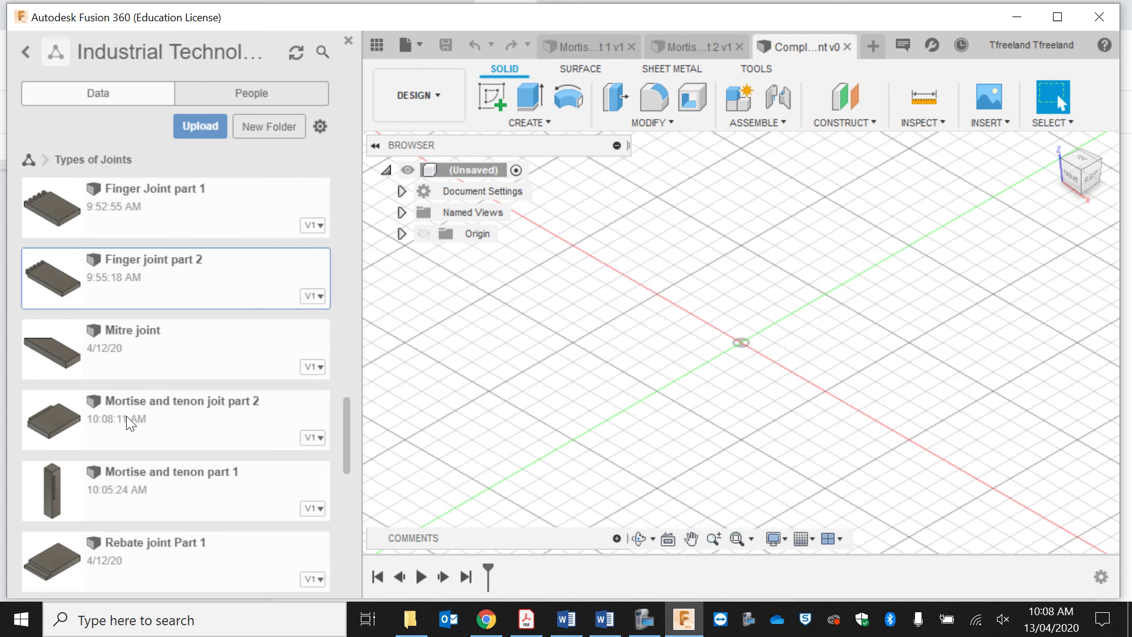
right_click(119, 465)
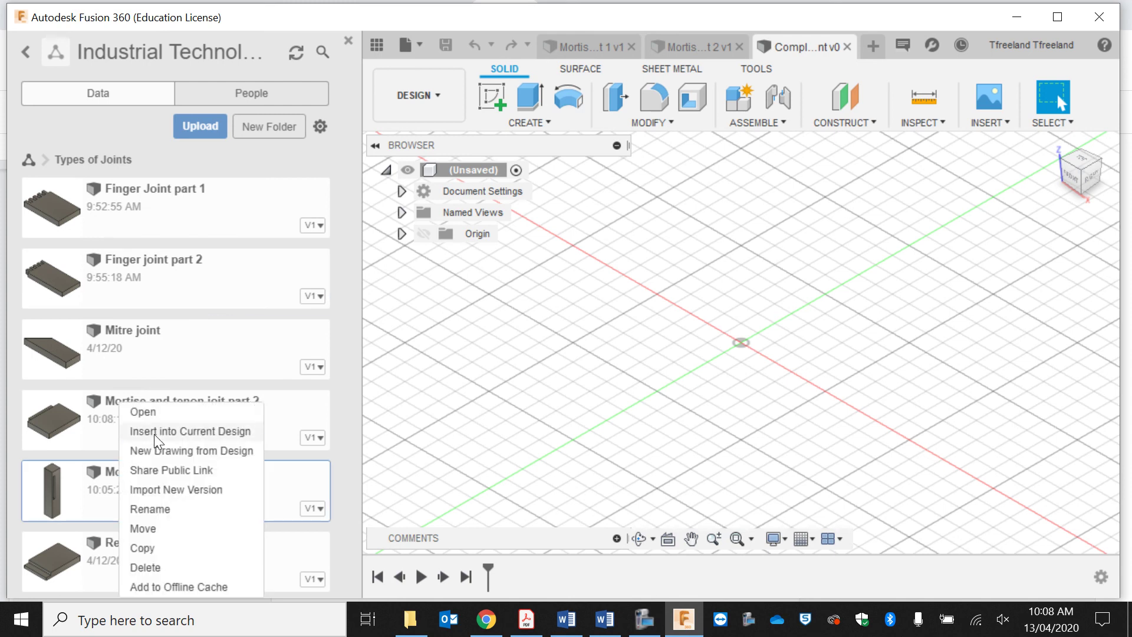
click(154, 432)
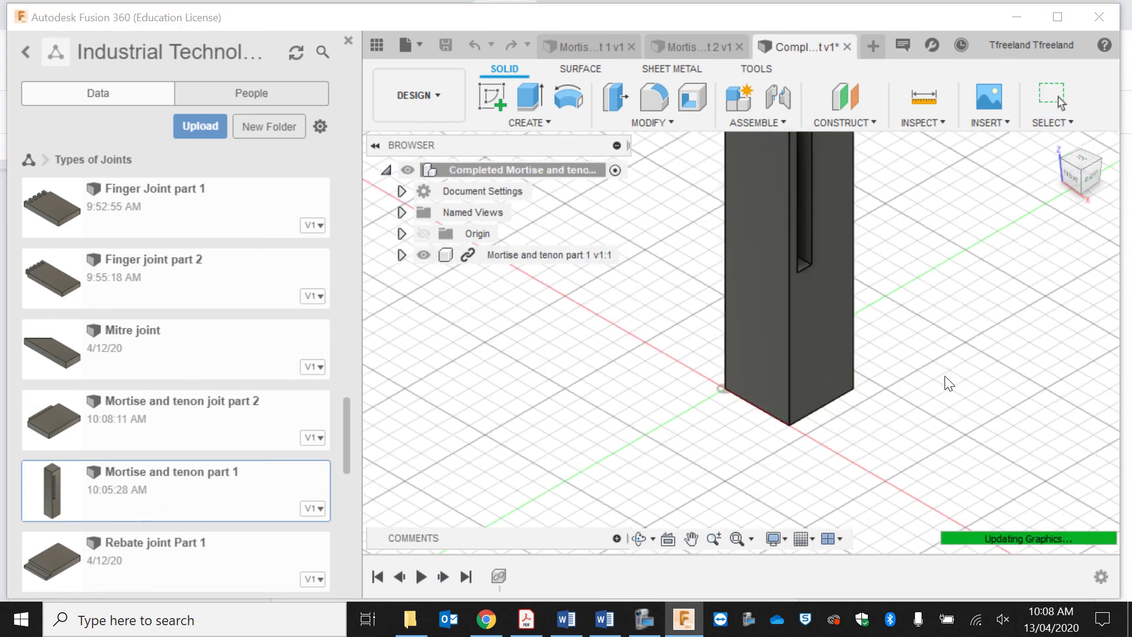
key(Return)
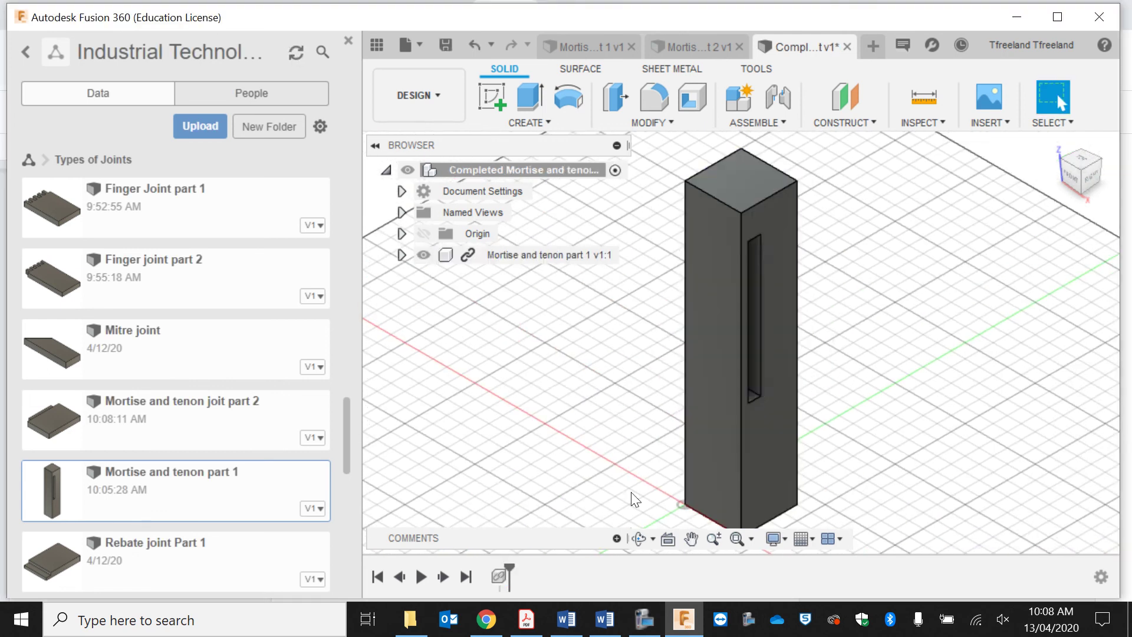
Ground the inserted mortised post component.
click(533, 257)
right_click(533, 257)
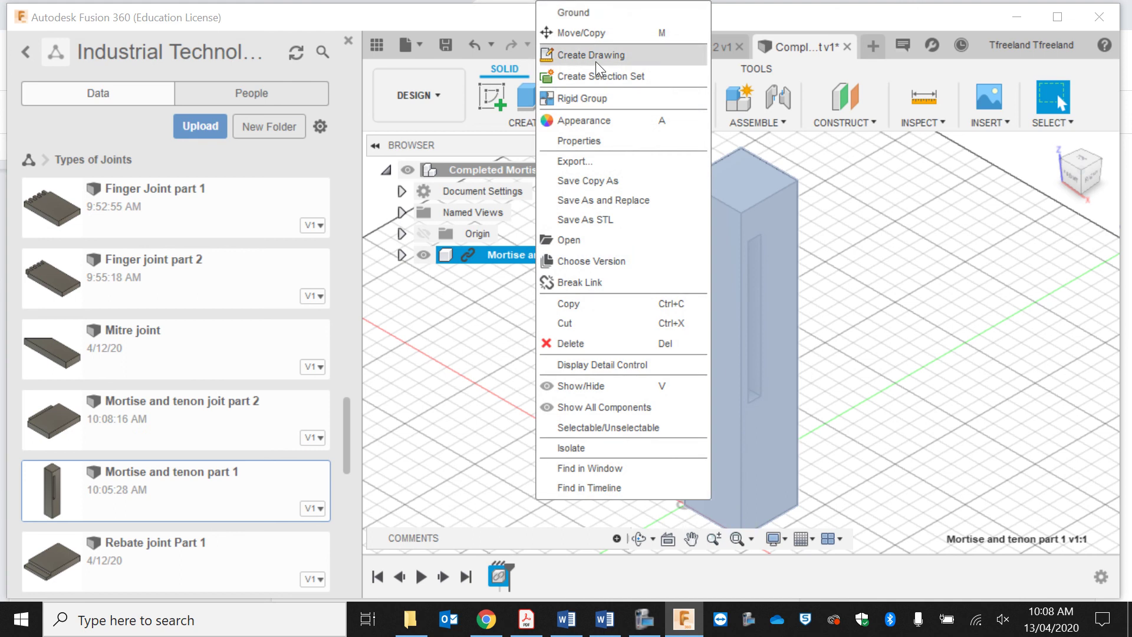
click(595, 10)
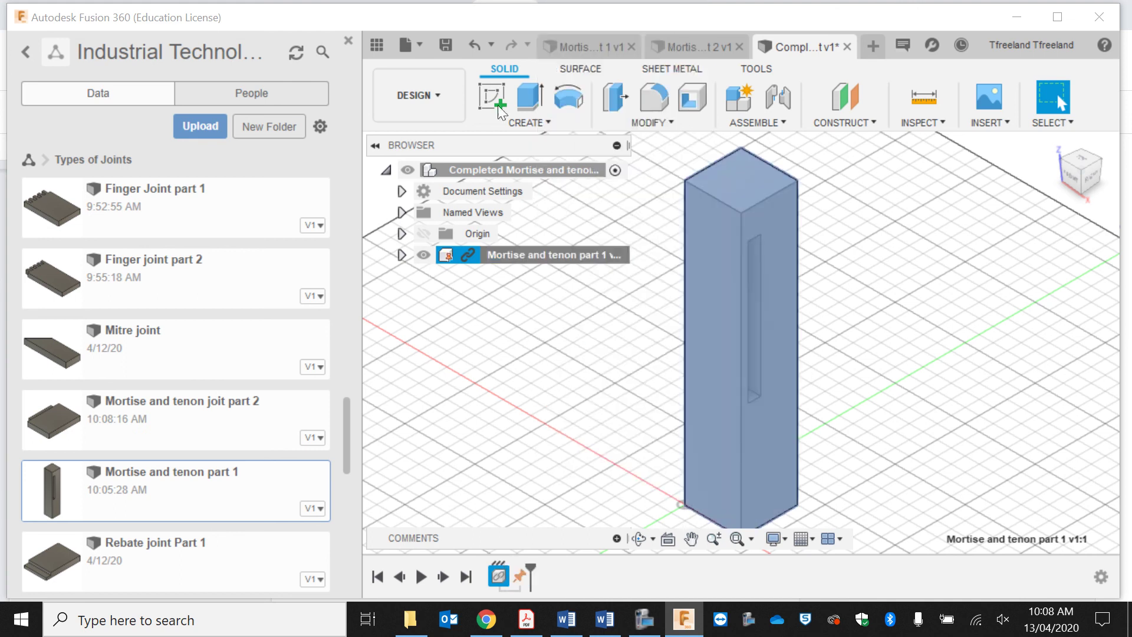
Insert "Mortise and tenon joit part 2" into the design, standing upright and clear of the post with its tenon edge vertical.
right_click(210, 426)
click(232, 429)
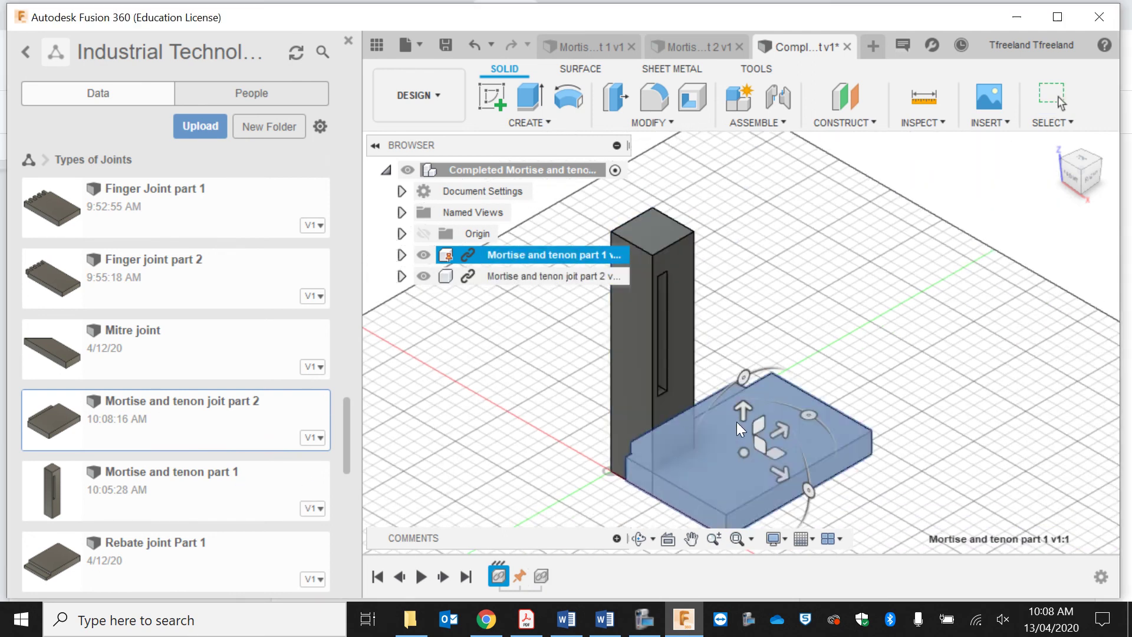
drag(743, 377, 890, 396)
key(Return)
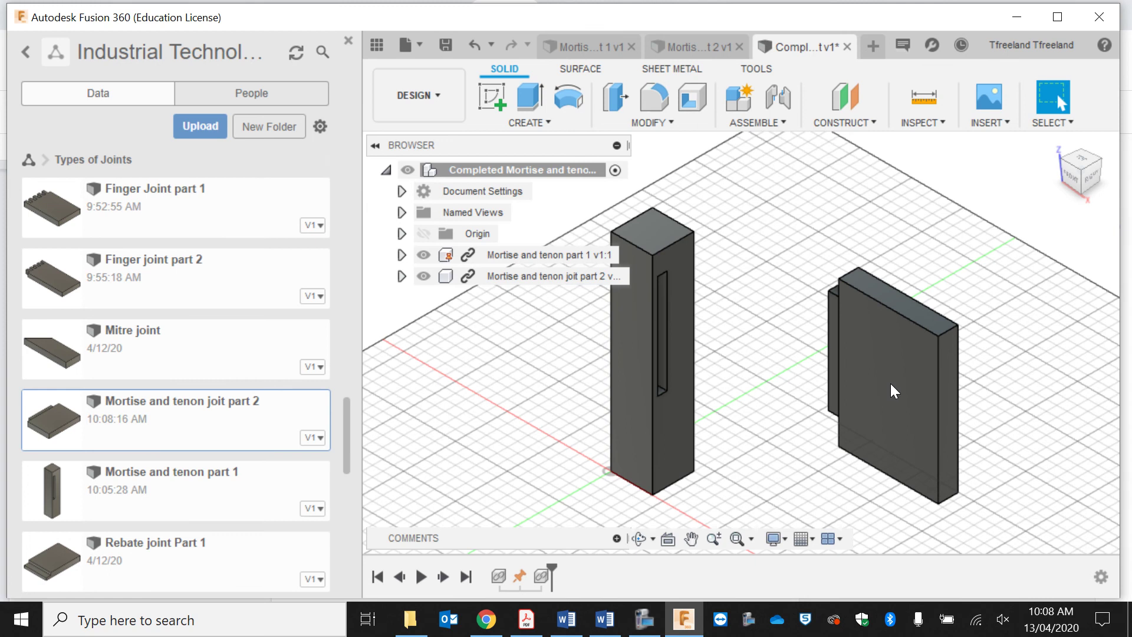
Collapse the design's component tree and hide the project file list.
click(640, 538)
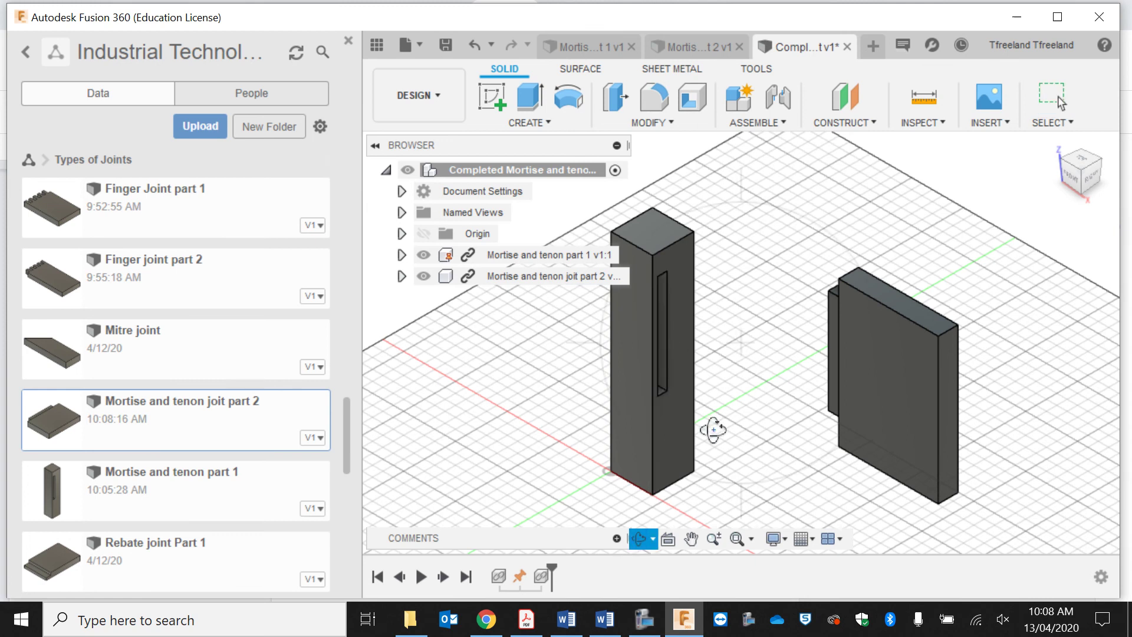
drag(714, 430, 731, 396)
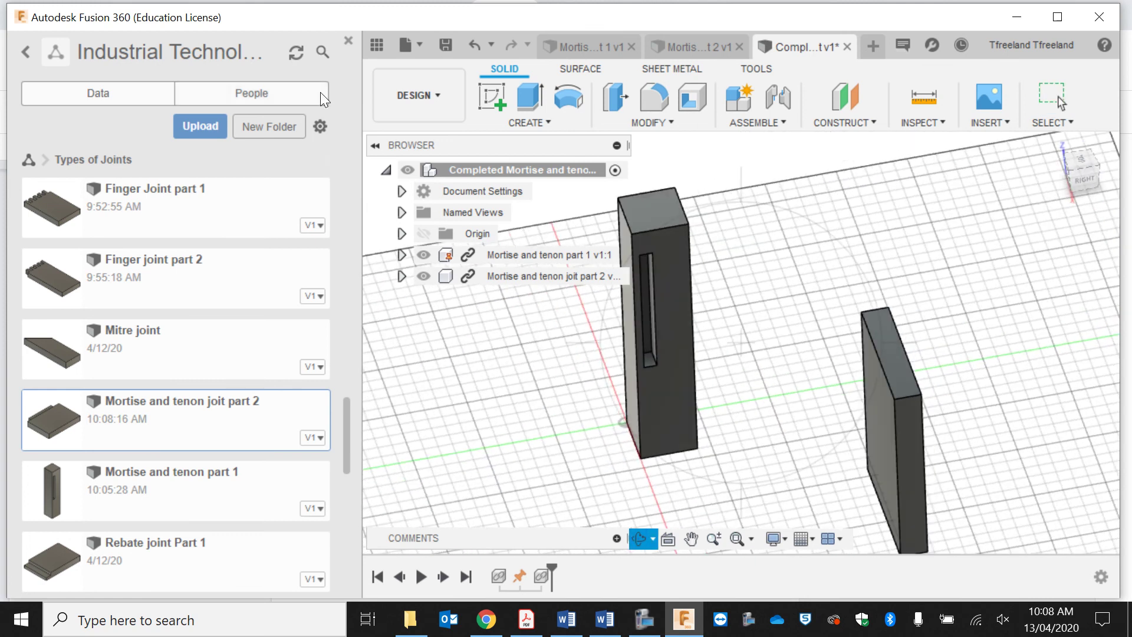
key(Escape)
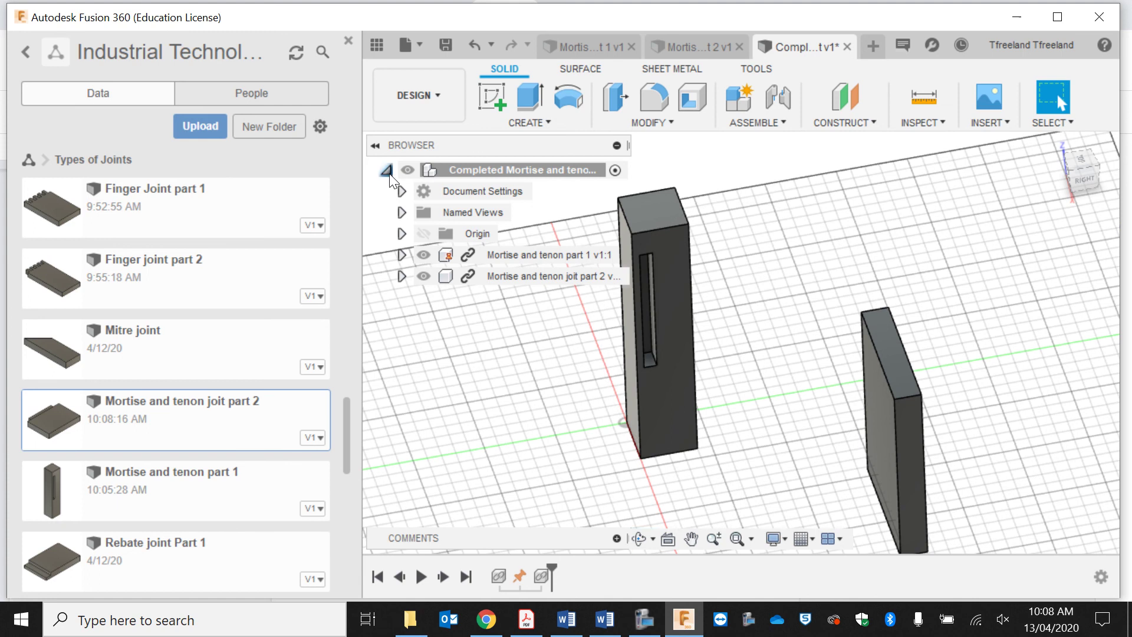
click(386, 170)
click(349, 41)
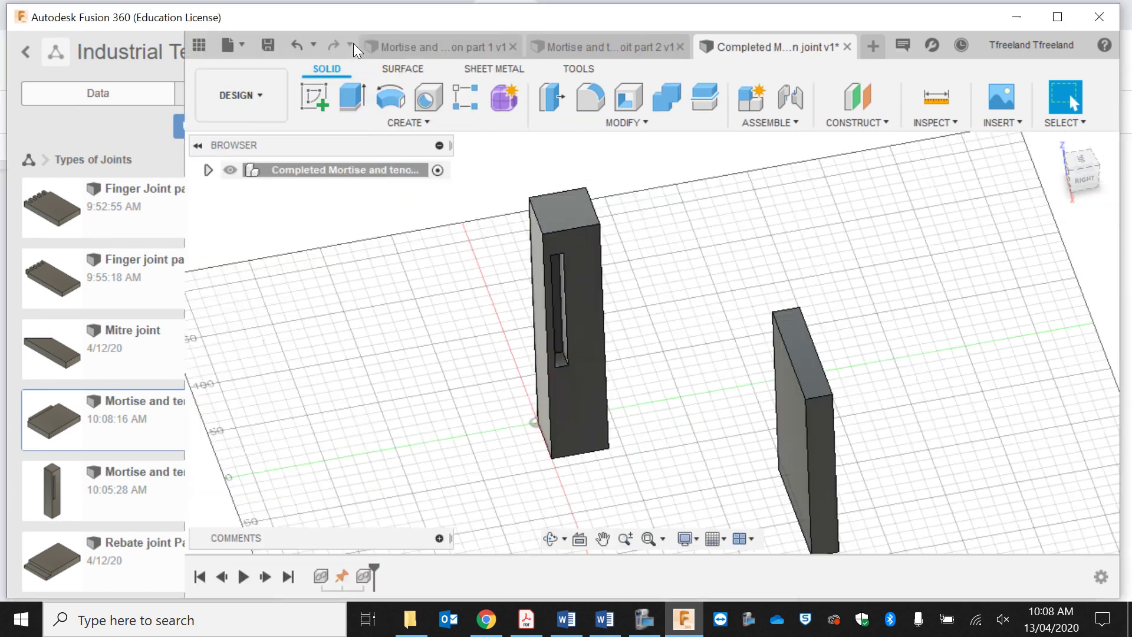
Joint the board to the post by matching the mortise's inner floor face with the tenon's end face, keeping a 0 mm offset.
scroll(448, 232, up, 5)
scroll(551, 441, down, 3)
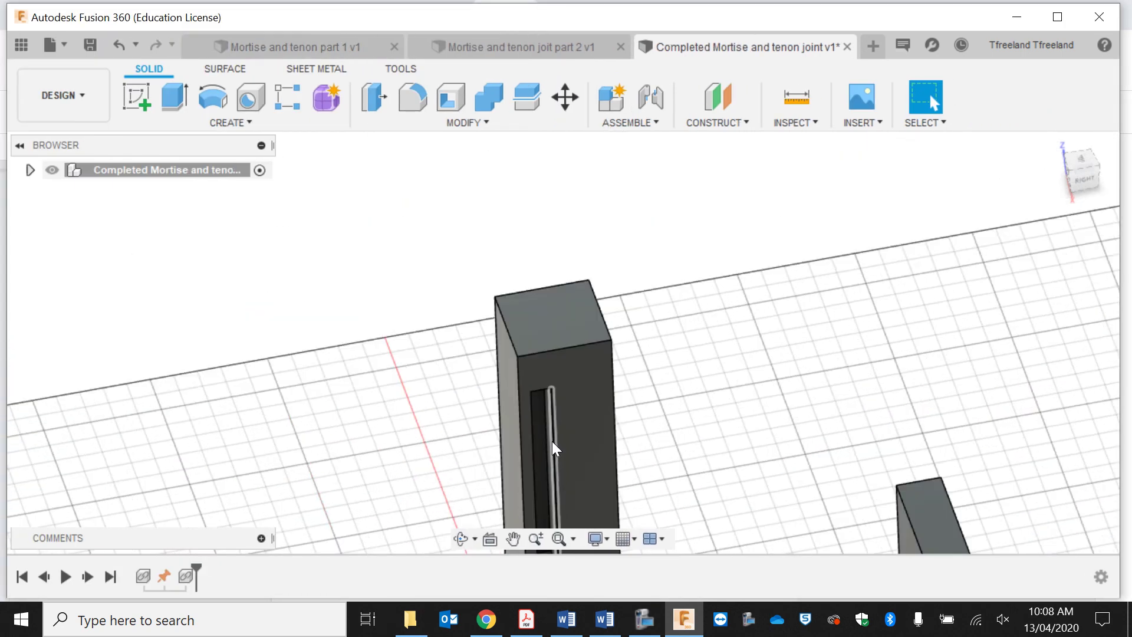
click(544, 461)
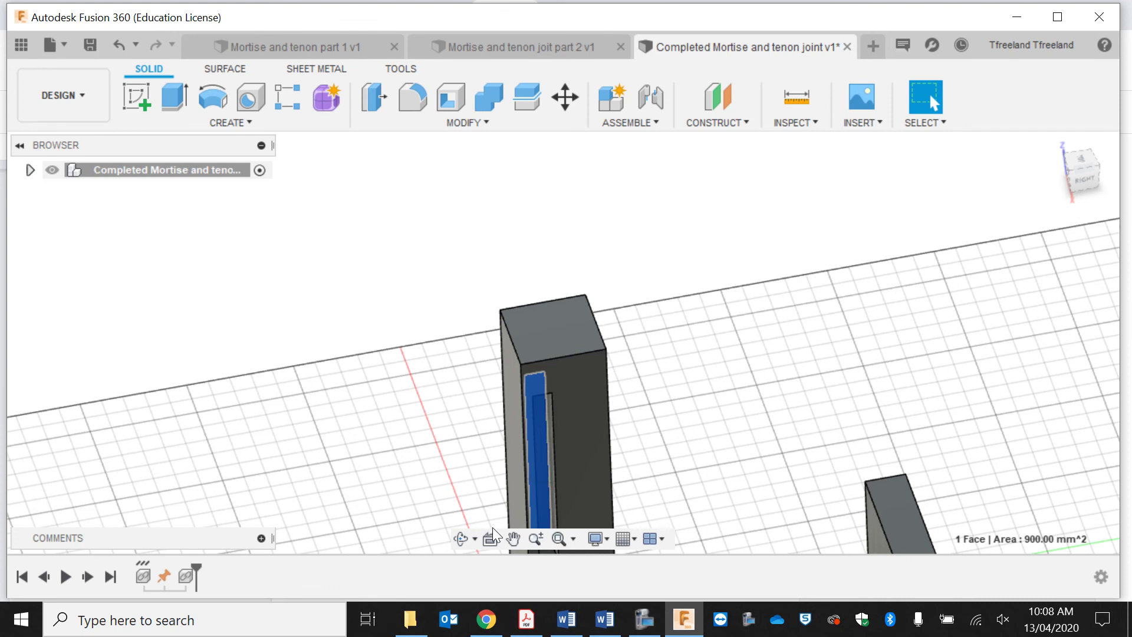
click(461, 538)
drag(472, 448, 526, 439)
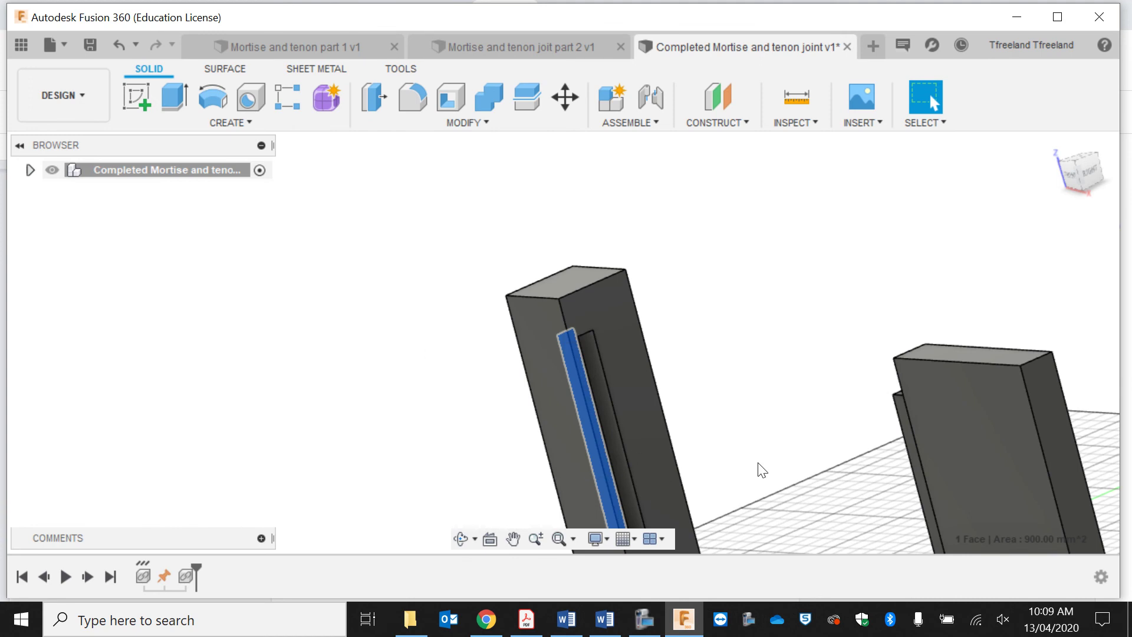
click(460, 538)
drag(528, 510, 870, 379)
key(Escape)
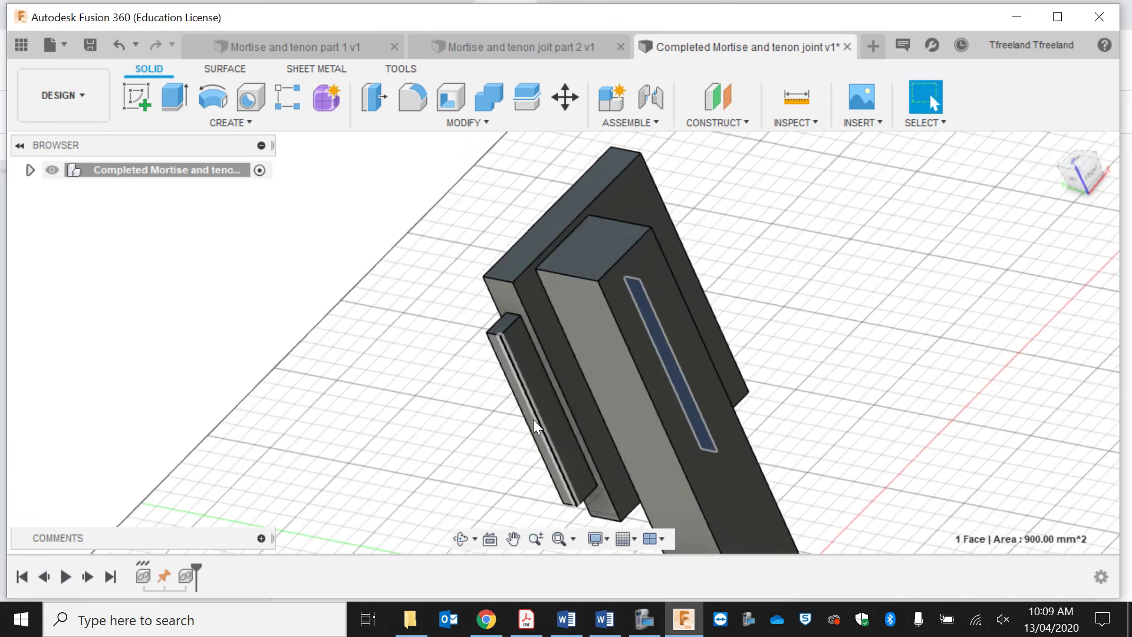
scroll(533, 419, up, 4)
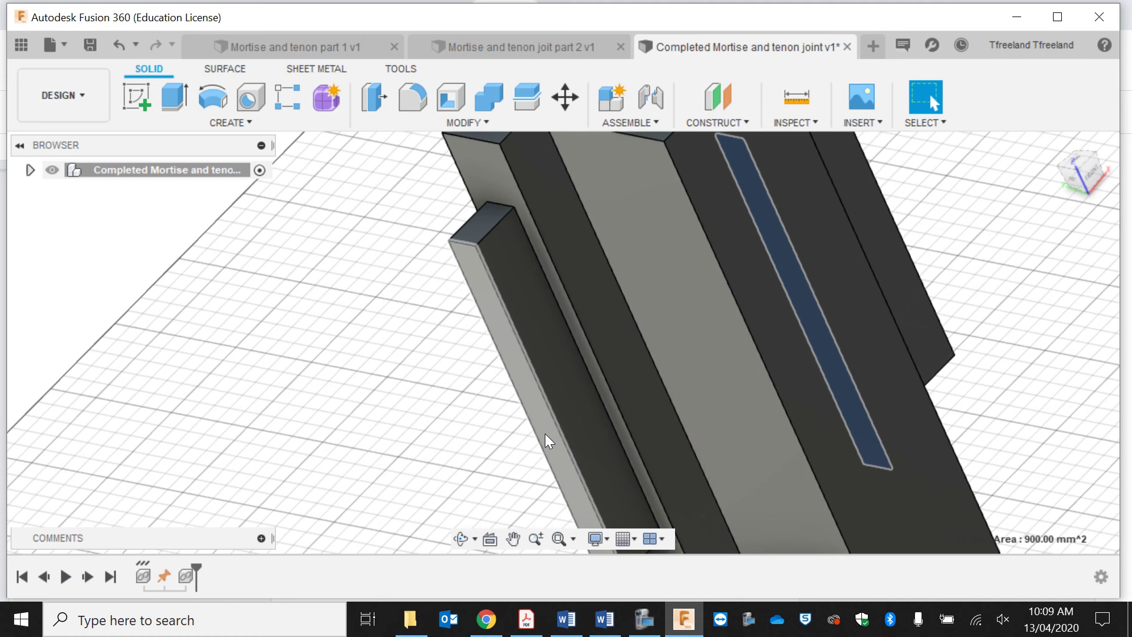
shift+click(544, 433)
scroll(550, 433, down, 5)
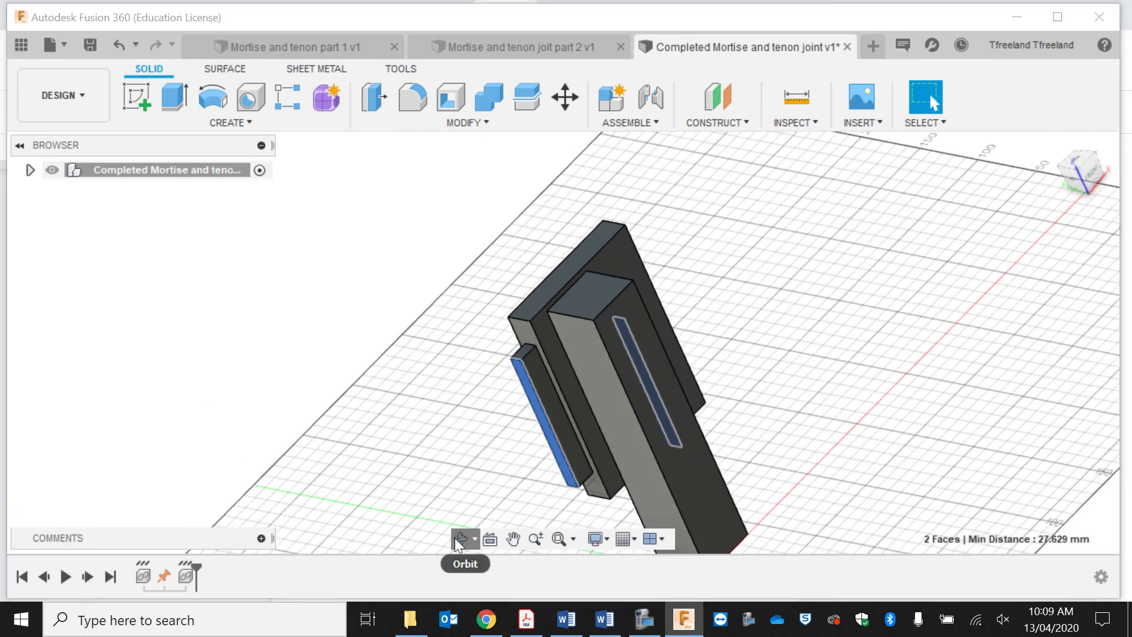
click(460, 538)
drag(471, 507, 428, 267)
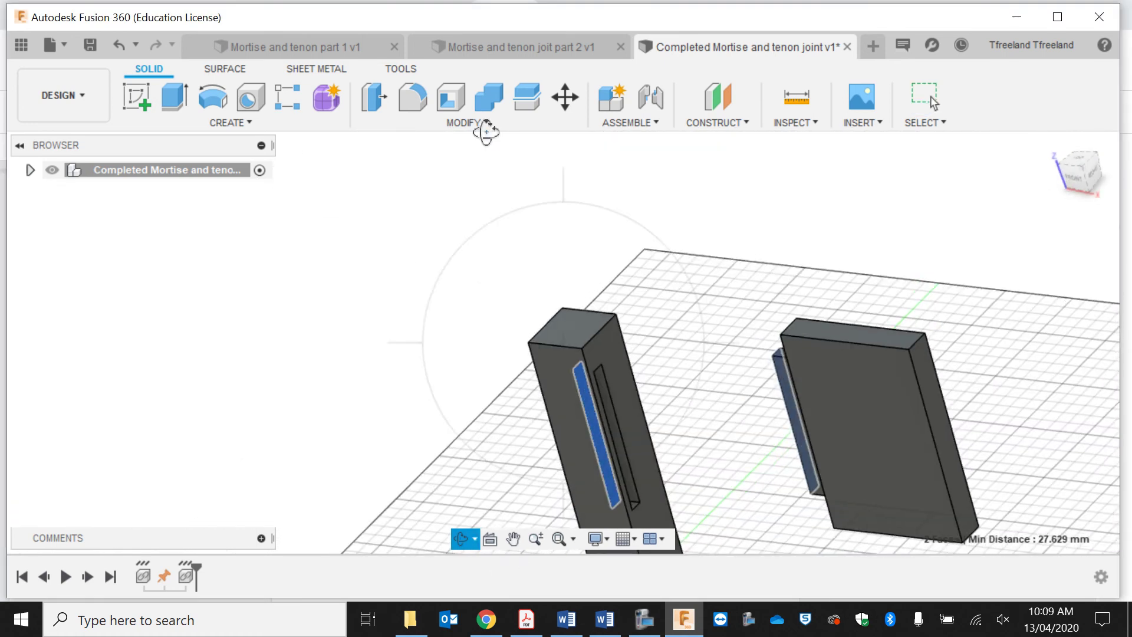
click(650, 110)
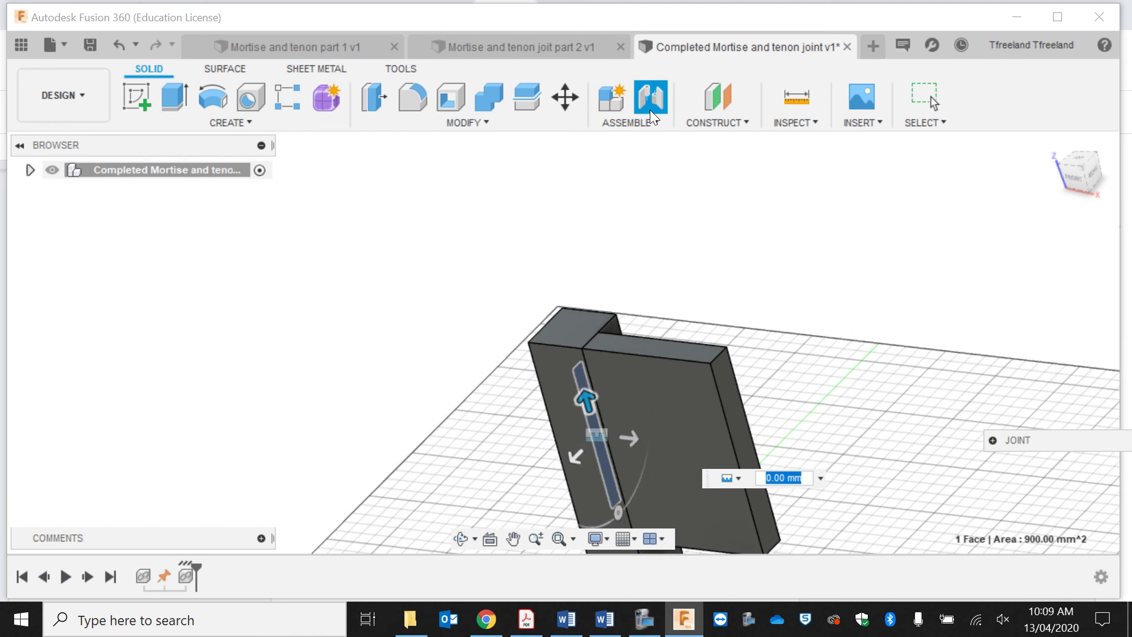
key(Return)
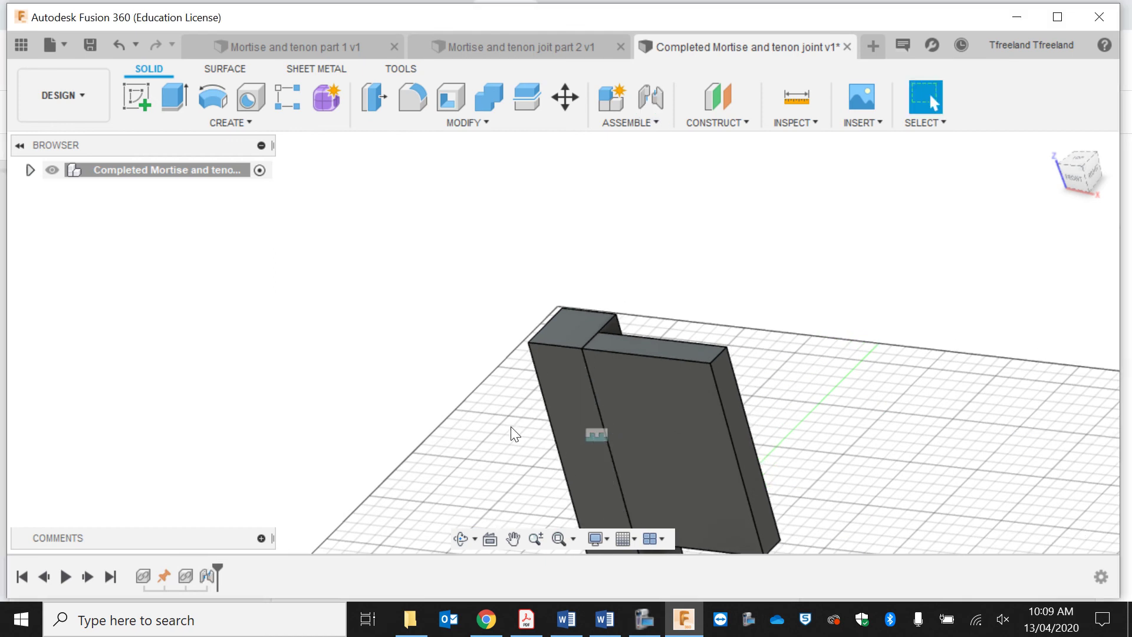
Examine the assembled mortise and tenon joint from the home view and several other angles.
click(463, 539)
drag(513, 475, 861, 202)
key(Escape)
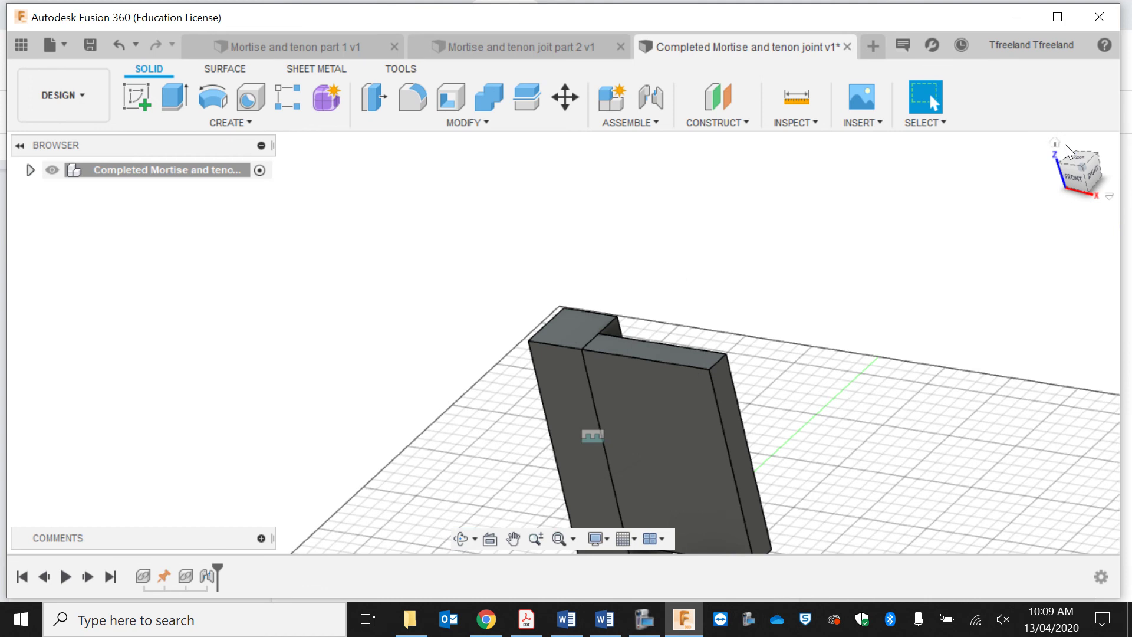
click(1067, 151)
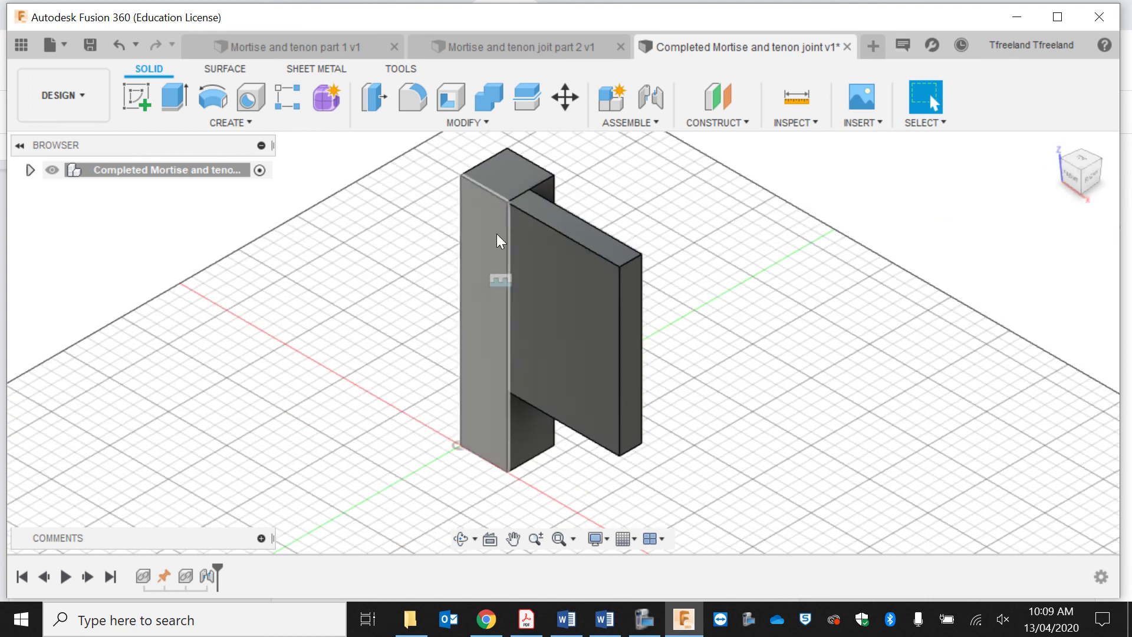
click(463, 538)
drag(460, 501, 461, 321)
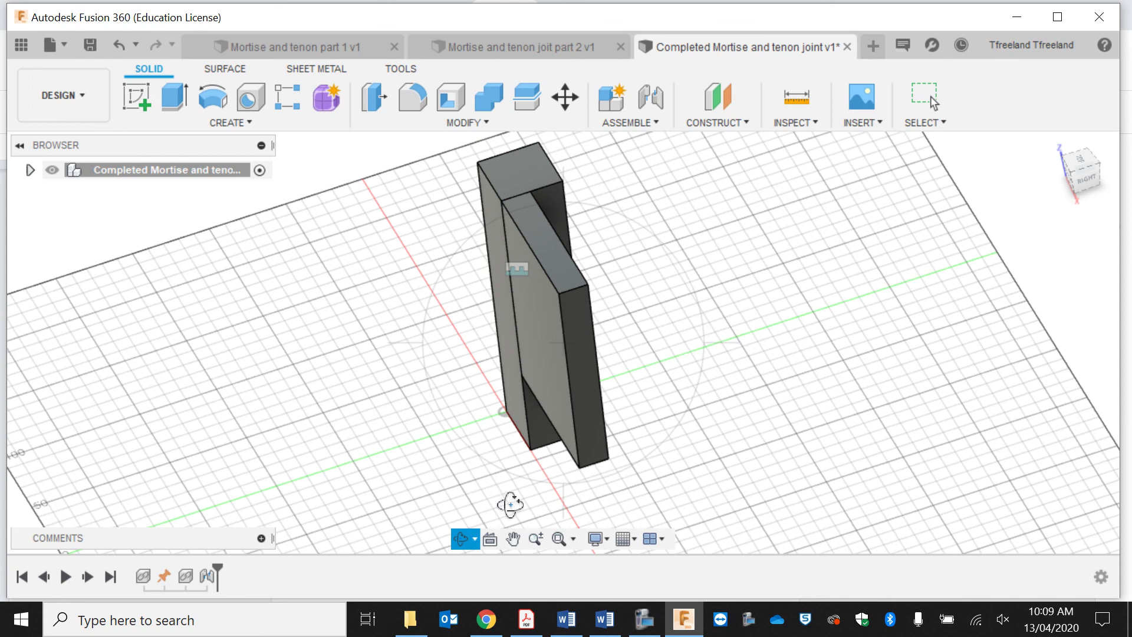
drag(463, 363, 490, 247)
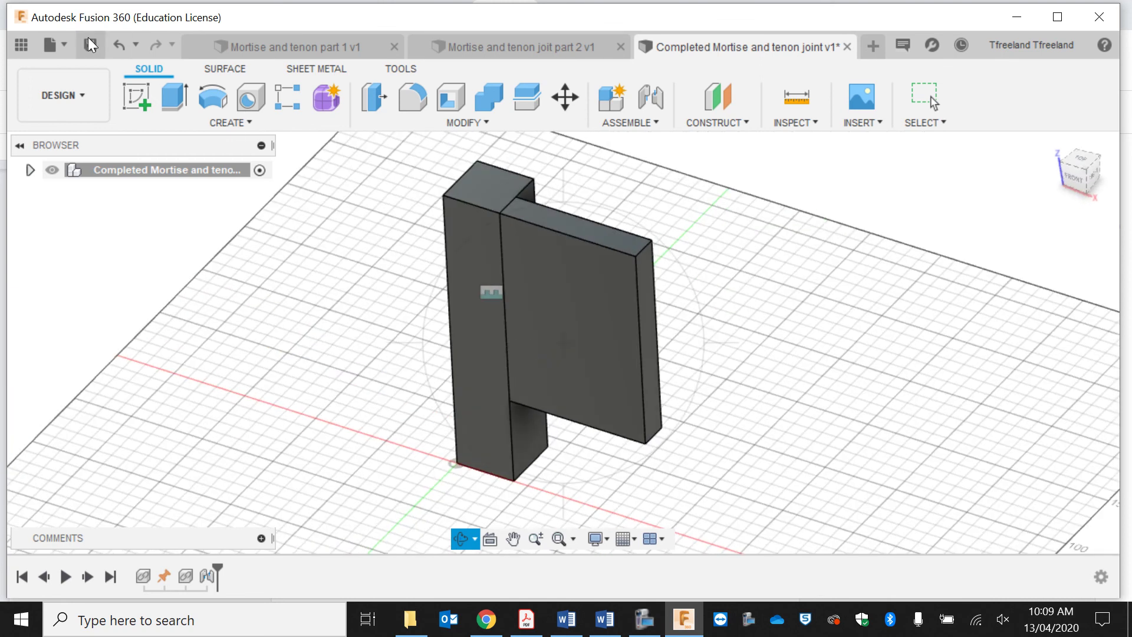